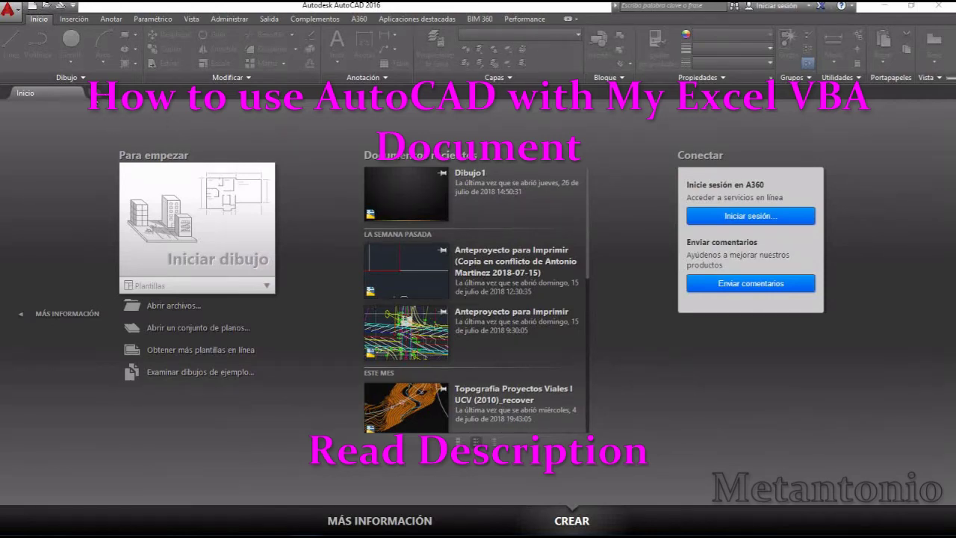
Step: Start a new blank AutoCAD drawing, zoom to confirm it is empty, and restore down its window
click(95, 93)
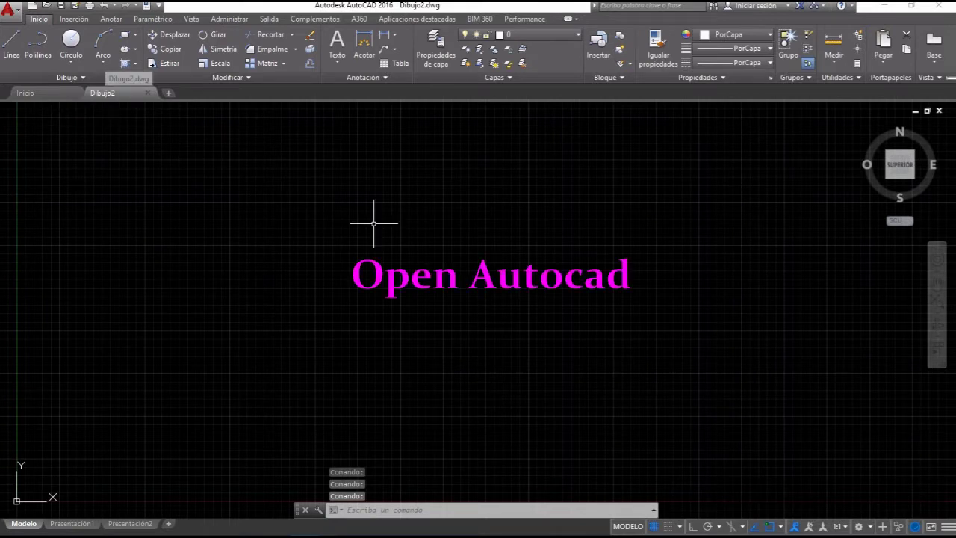
scroll(452, 227, down, 10)
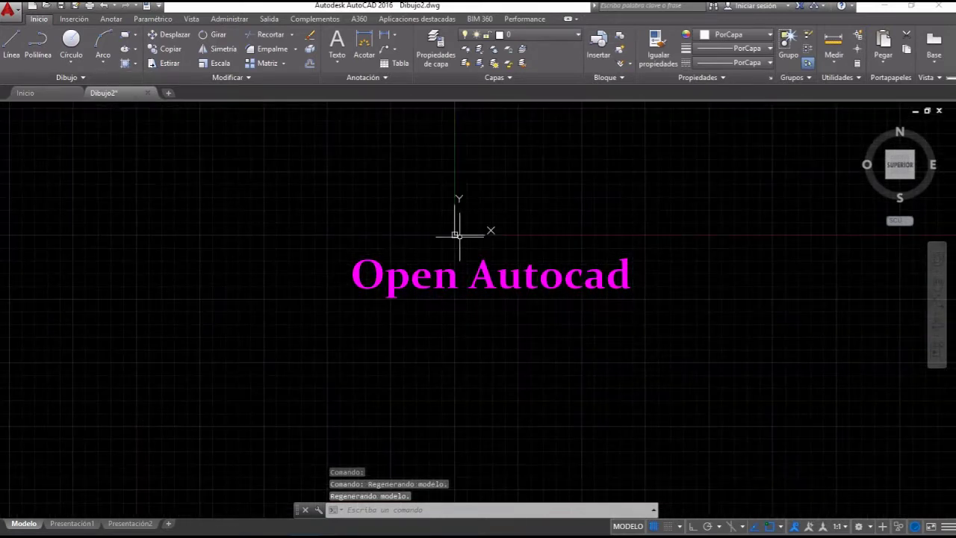
click(936, 303)
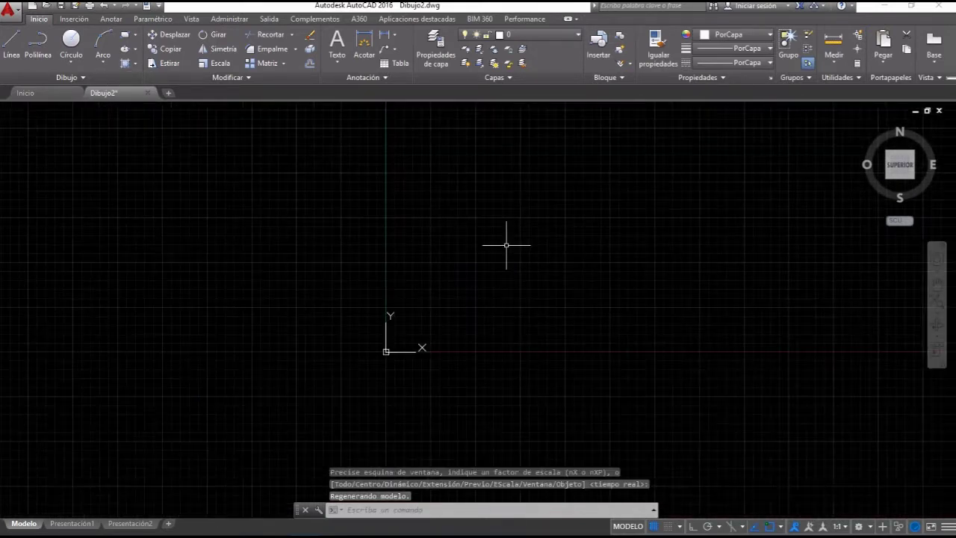
click(909, 6)
Step: Move AutoCAD aside and label the three points test, test2 and test 3 in A4:A6
drag(572, 58, 684, 56)
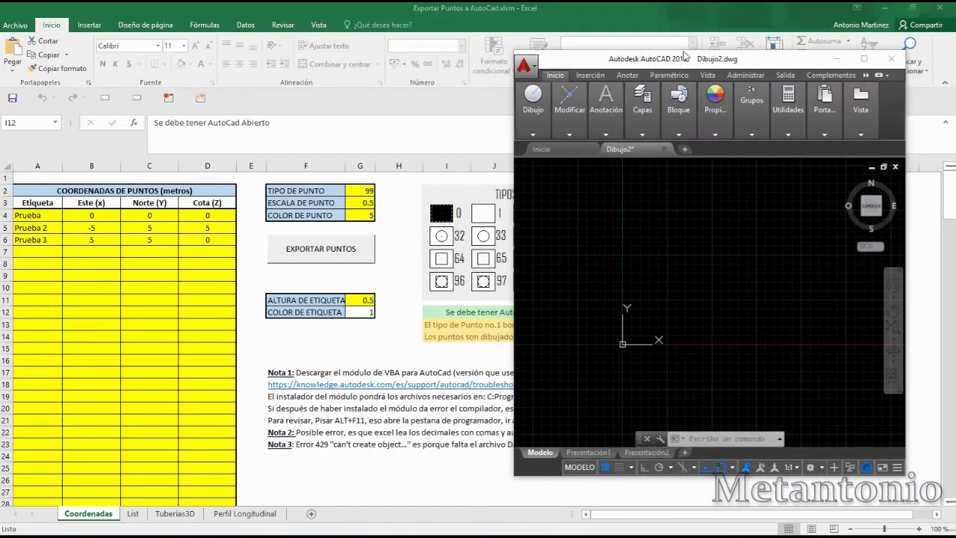
click(401, 328)
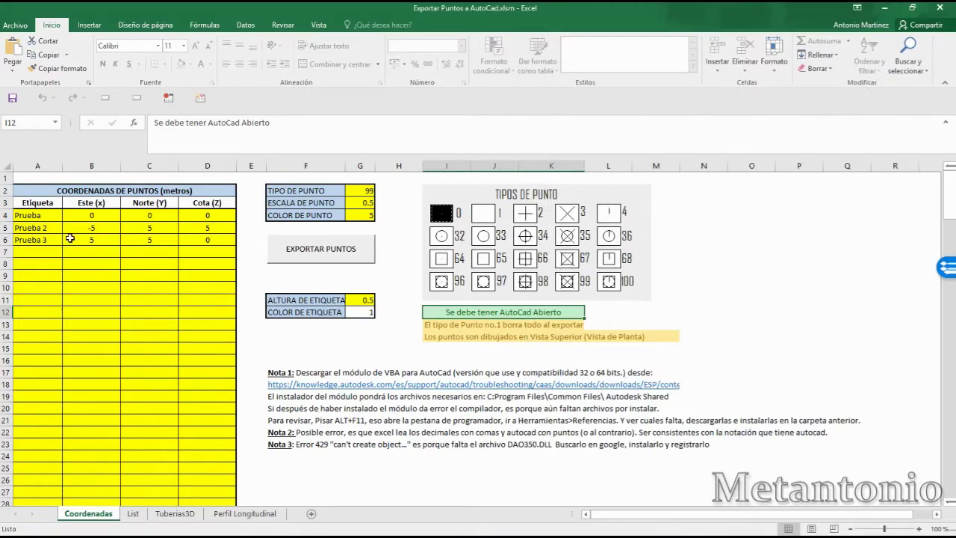
click(48, 218)
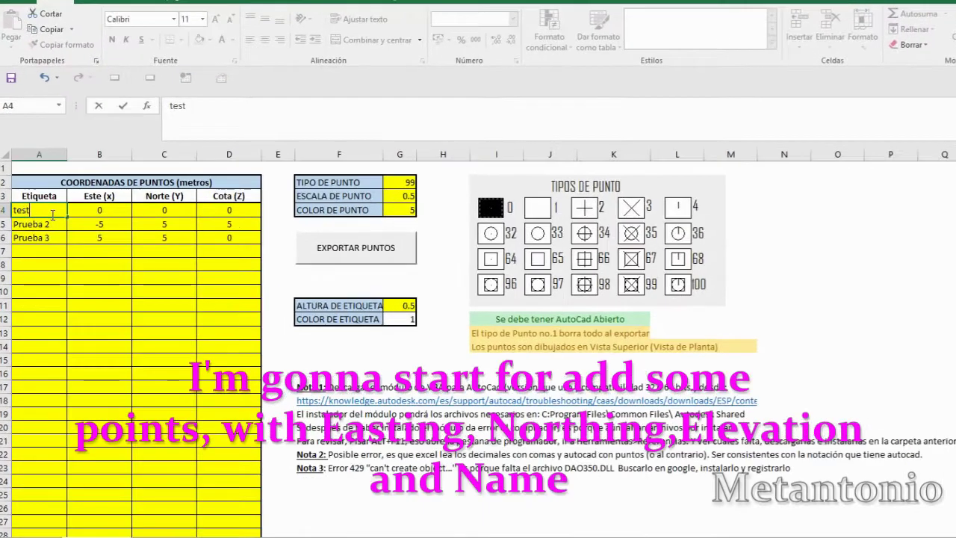
text(test)
key(Return)
text(test)
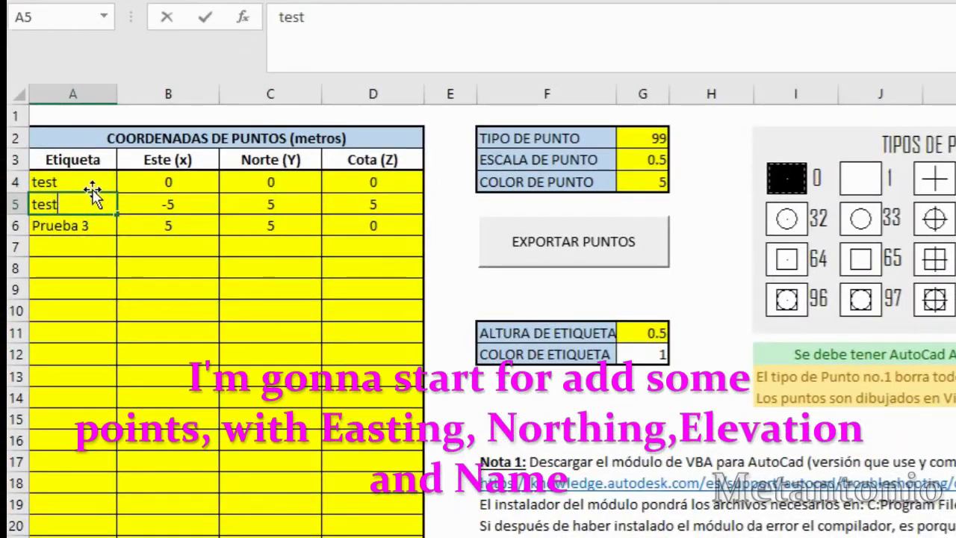
key(Return)
text(test)
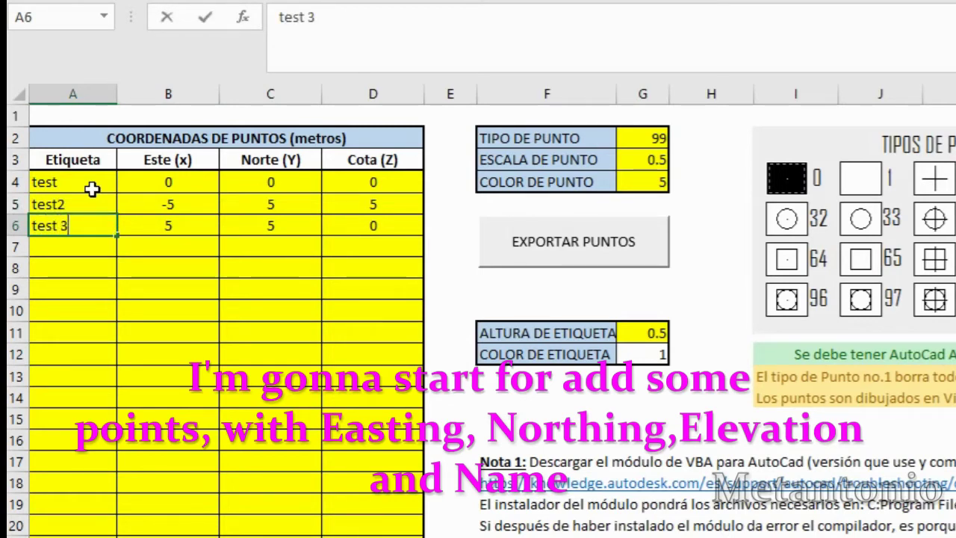
key(Return)
Step: Set the second point's Este to 2 and Norte to 3 in B5 and C5
click(196, 196)
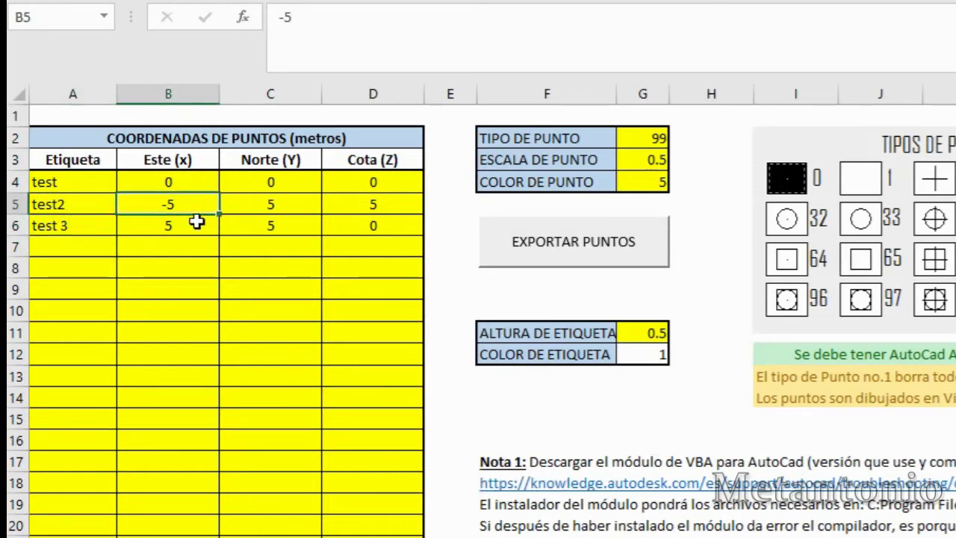
text(2)
key(Return)
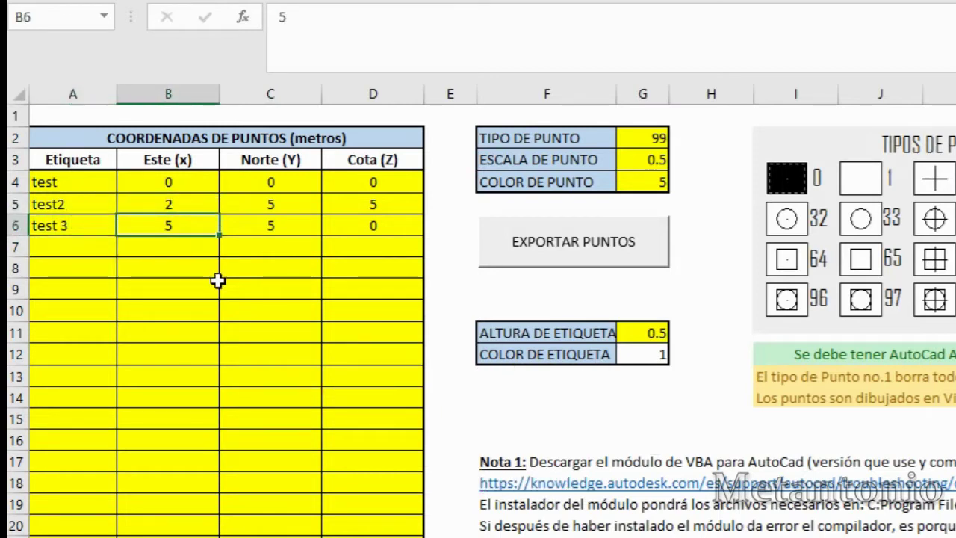
click(262, 202)
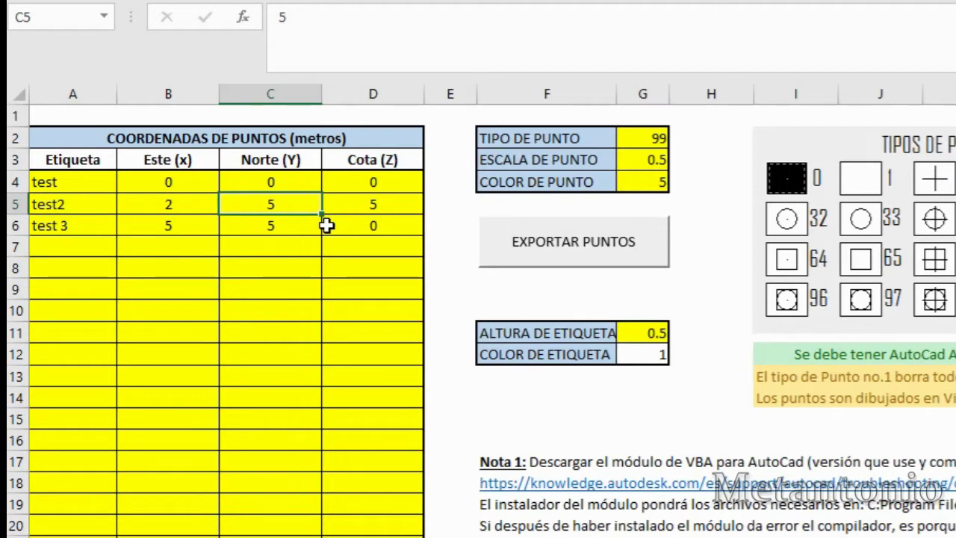
text(3)
key(Return)
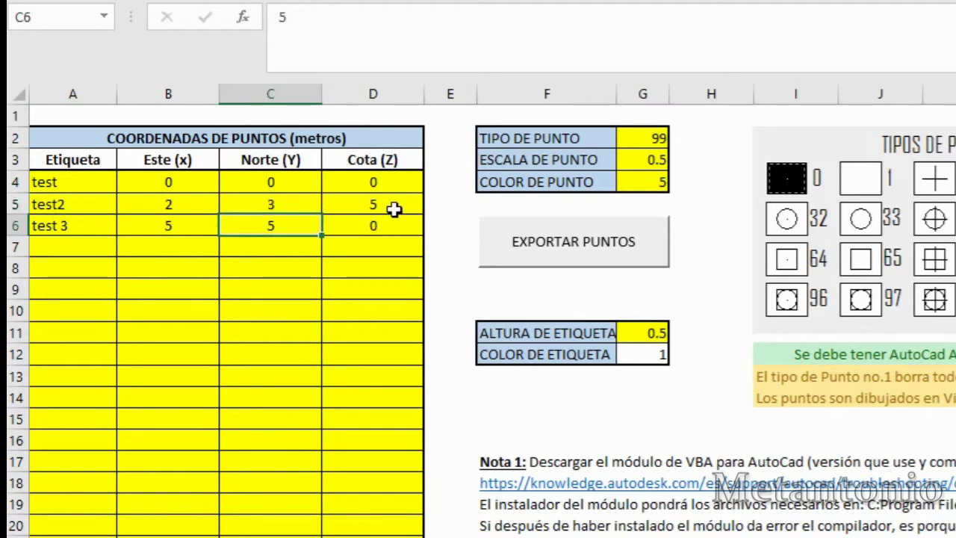
click(393, 210)
click(188, 232)
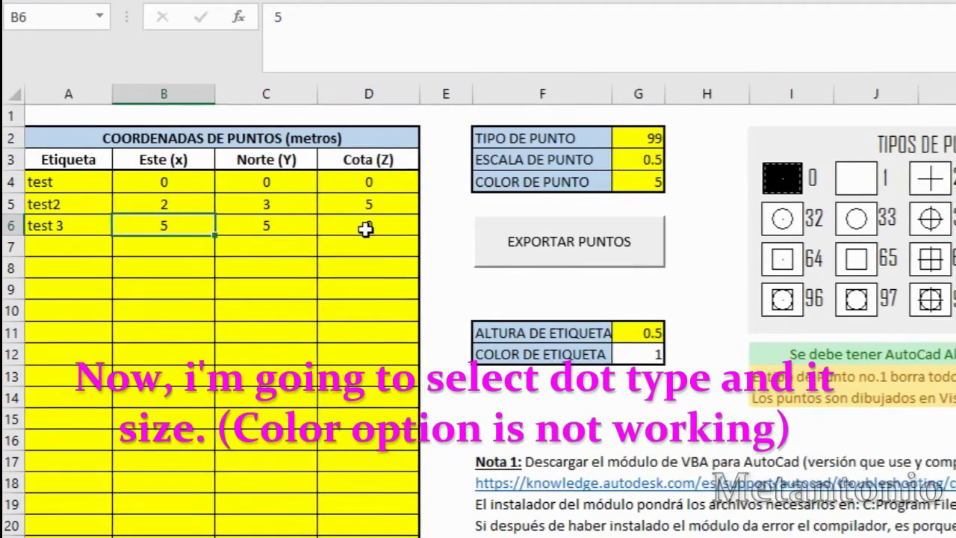
Step: Change the point scale in G3 from 0.5 to 1, keeping point type 99 in G2
click(657, 138)
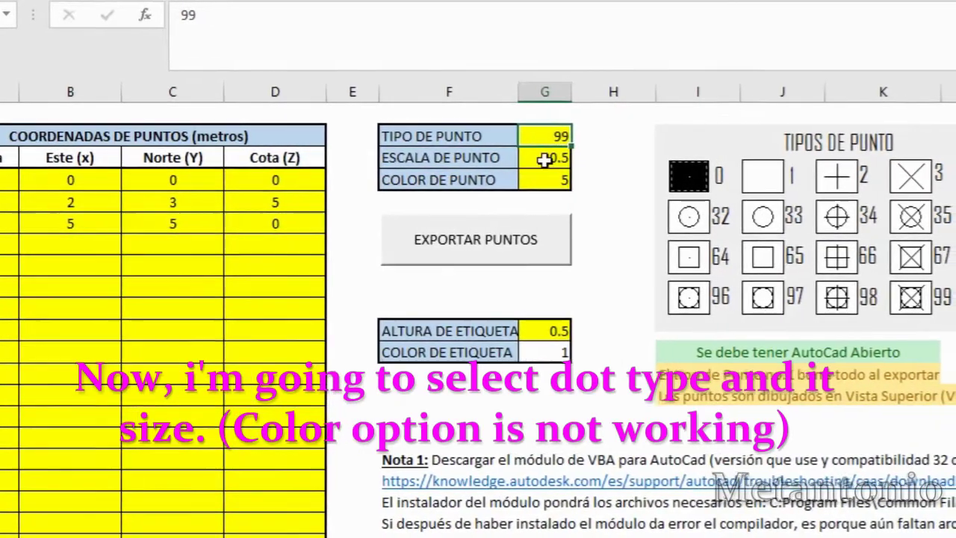
click(556, 157)
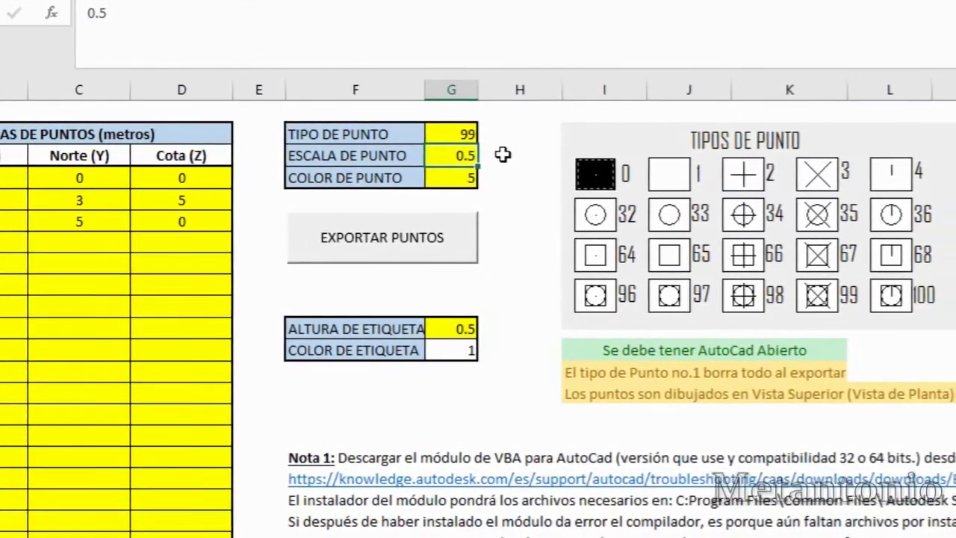
text(1)
key(Return)
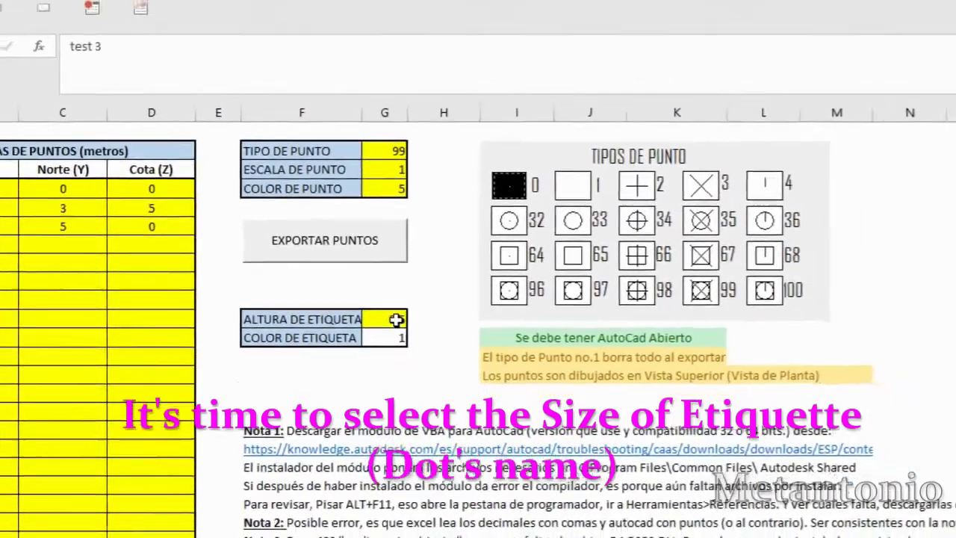
click(394, 321)
text(0.5)
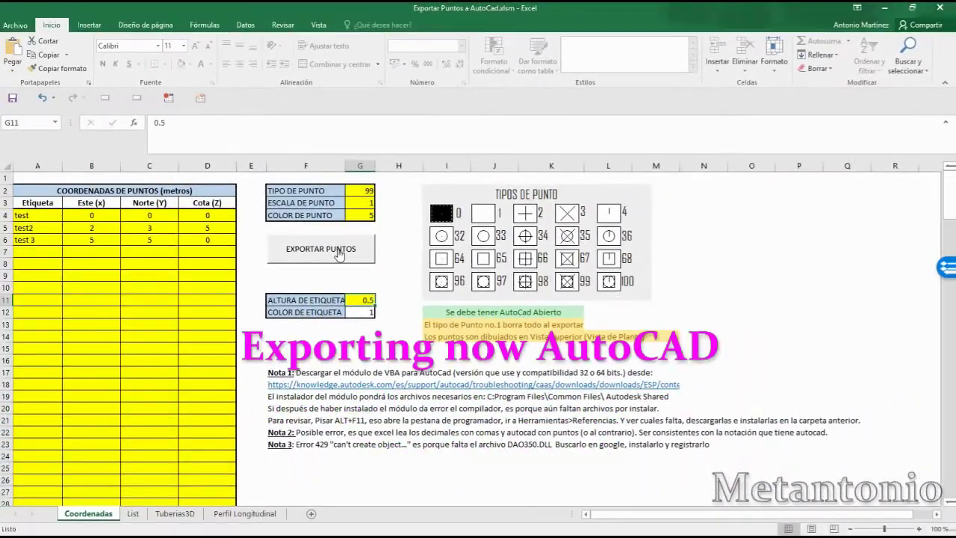
Step: Export the three test points to AutoCAD and zoom in to view the labelled markers
click(339, 248)
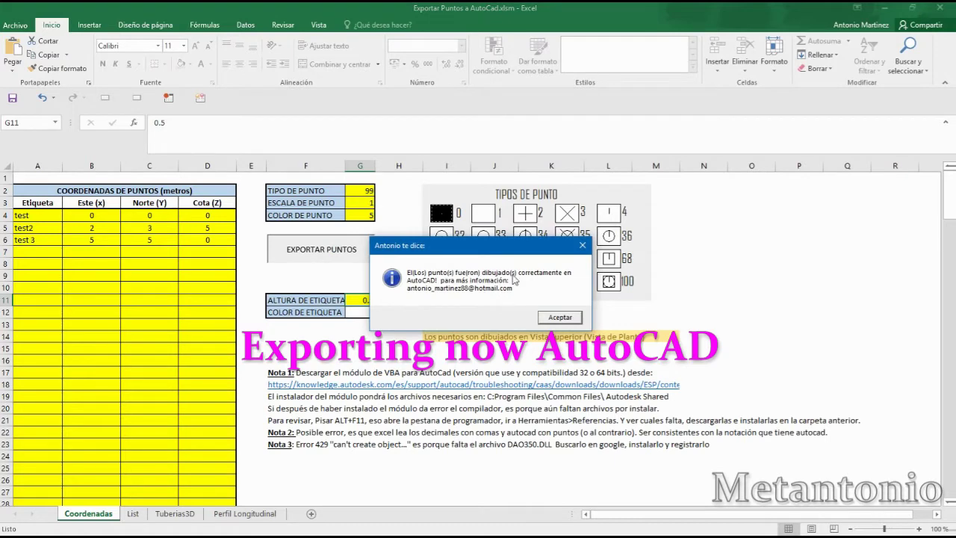
click(573, 318)
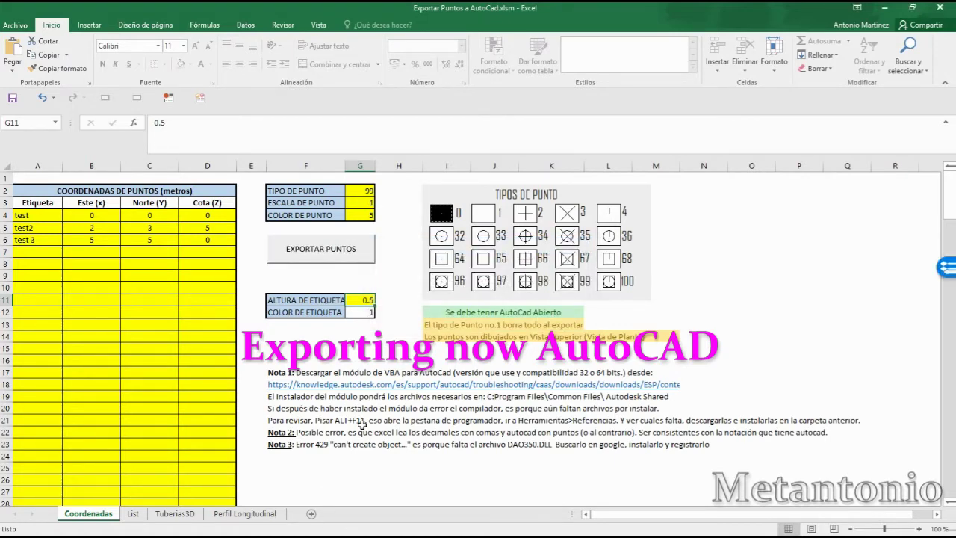
key(alt+Tab)
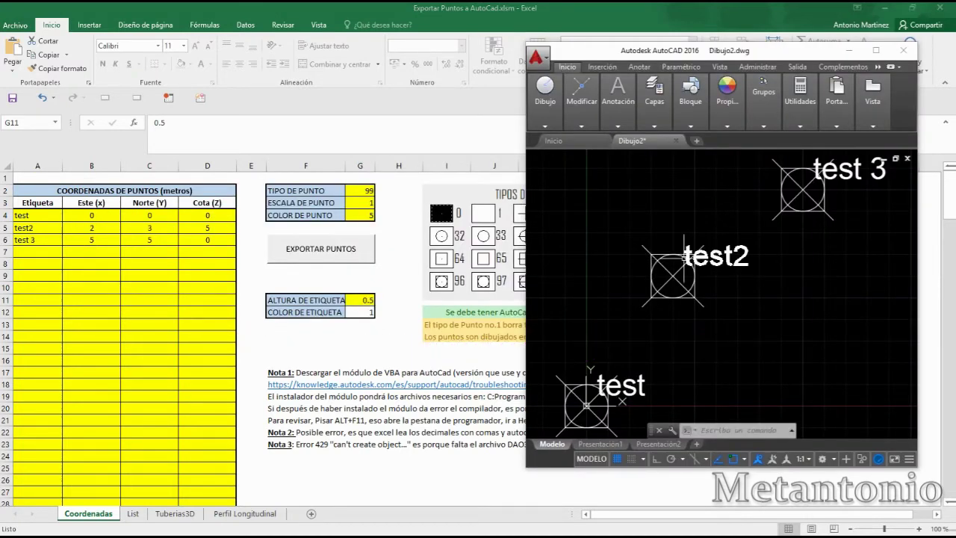
scroll(683, 251, down, 2)
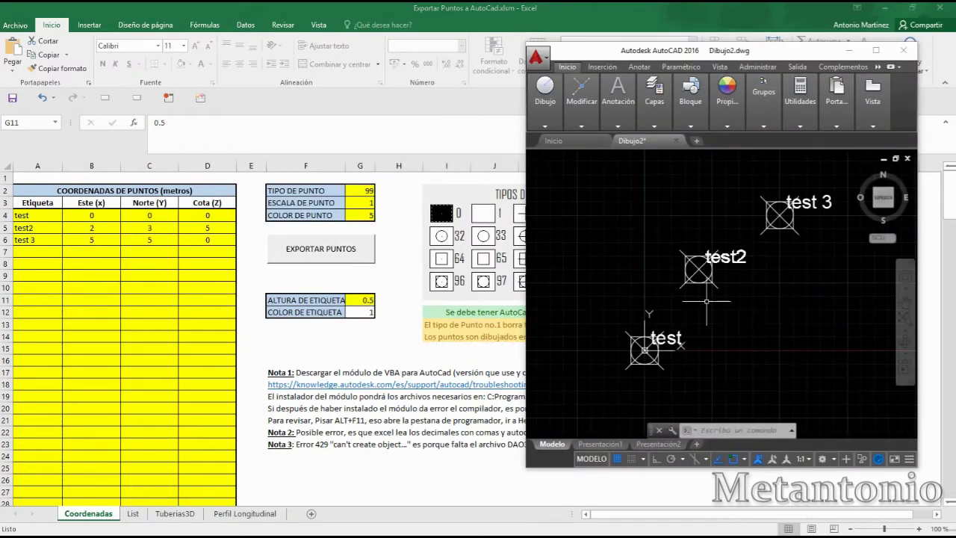
scroll(705, 301, down, 5)
scroll(721, 298, up, 5)
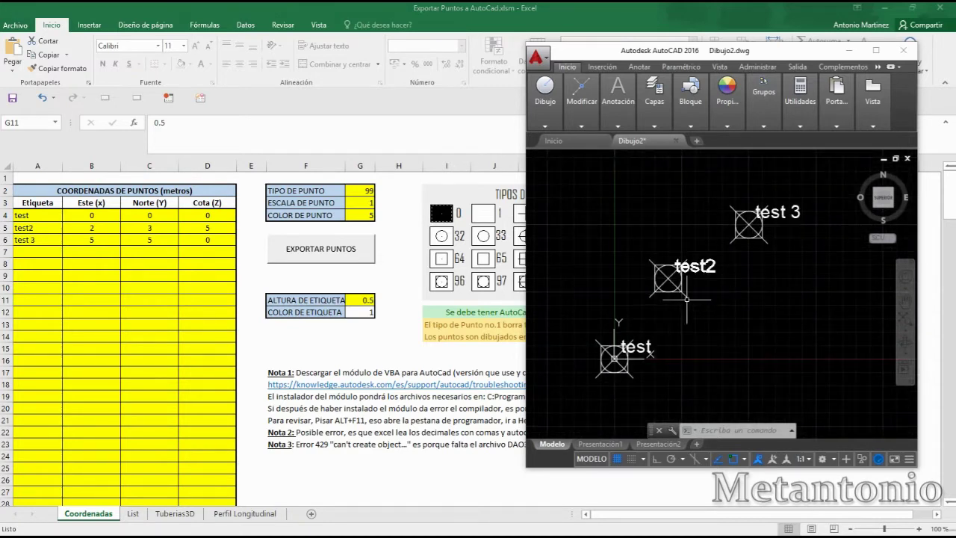
click(907, 11)
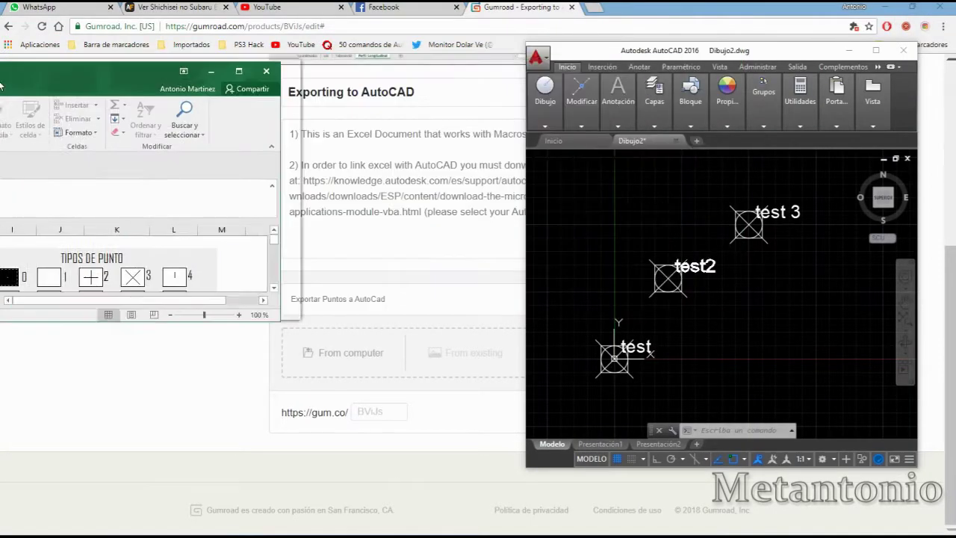
Step: Tile Excel on the left half of the screen and AutoCAD on the right half
drag(469, 67, 2, 68)
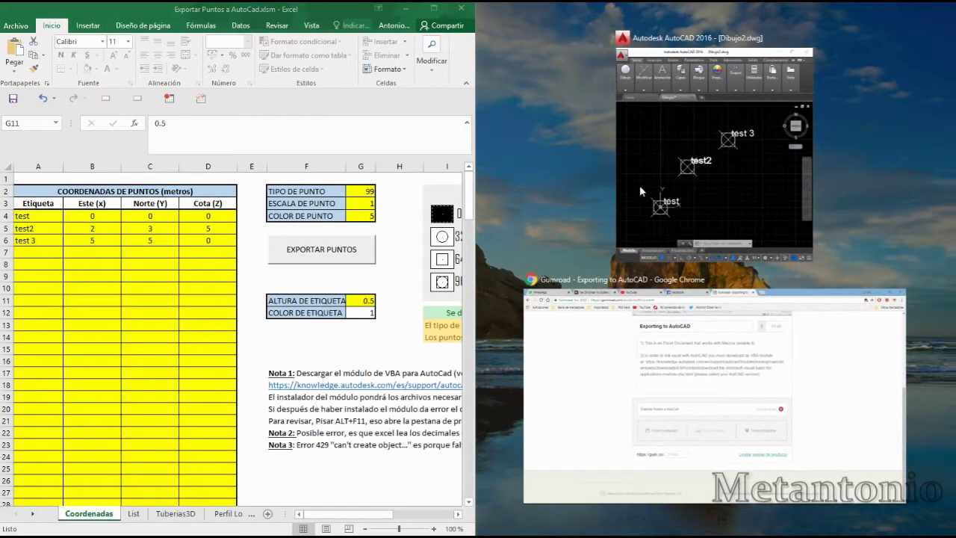
click(685, 167)
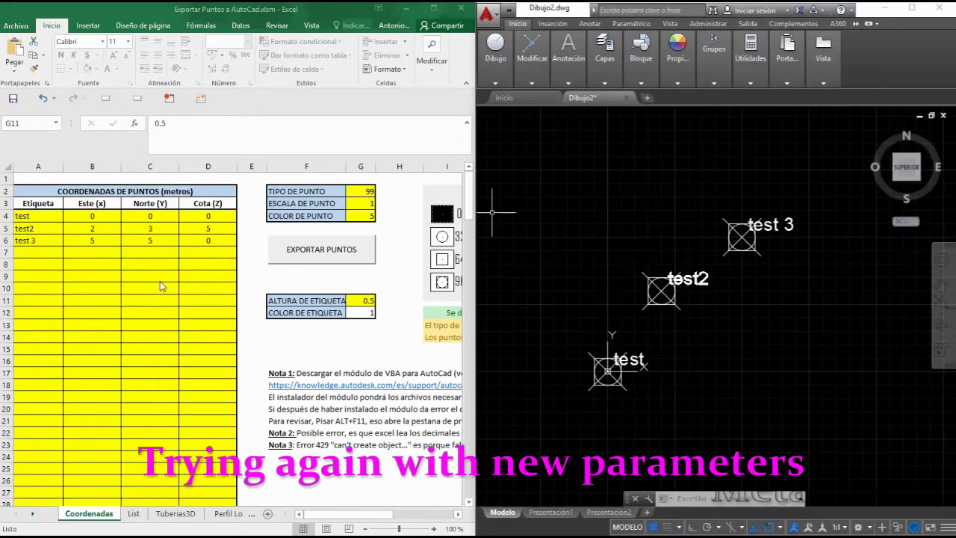
key(F2)
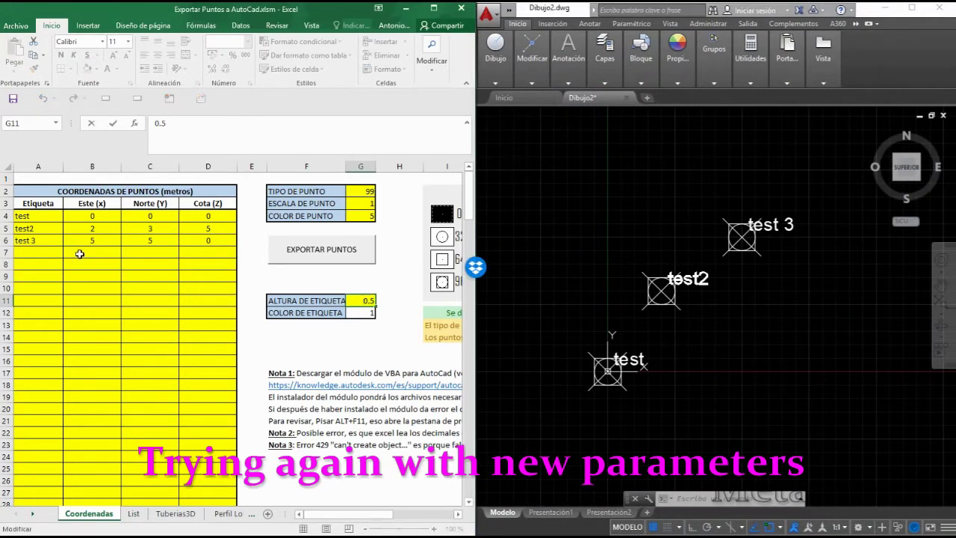
click(80, 254)
click(46, 255)
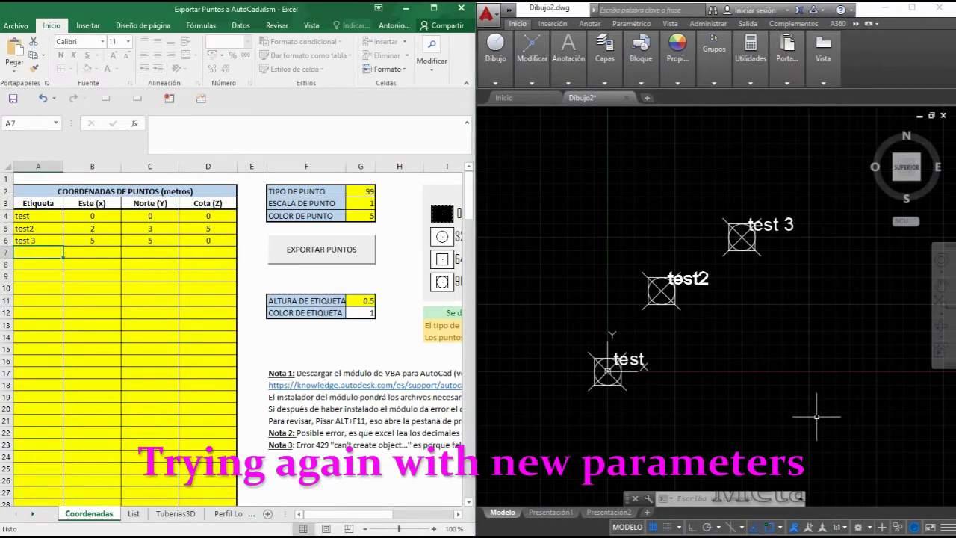
Step: Erase the three exported points test, test2 and test 3 and their labels from the drawing
drag(712, 377, 541, 188)
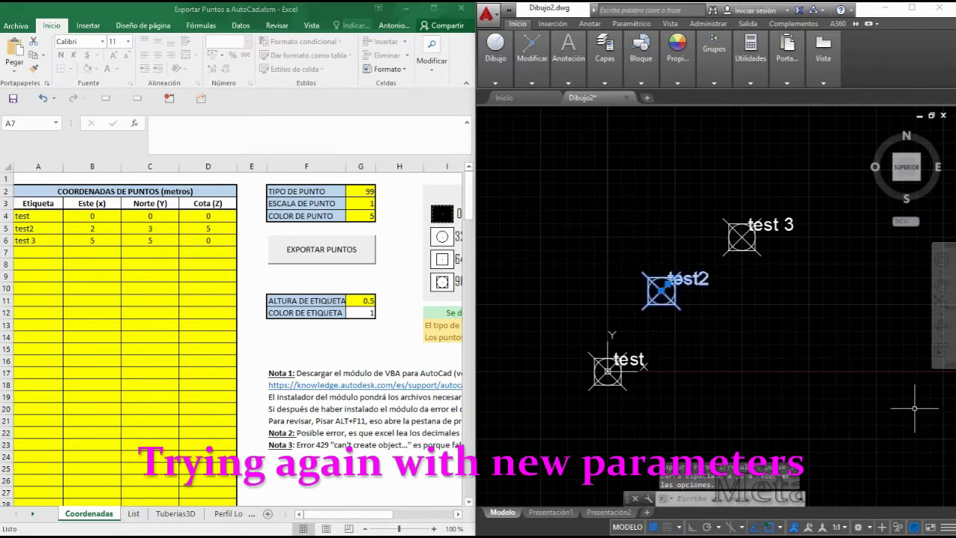
drag(881, 409, 557, 181)
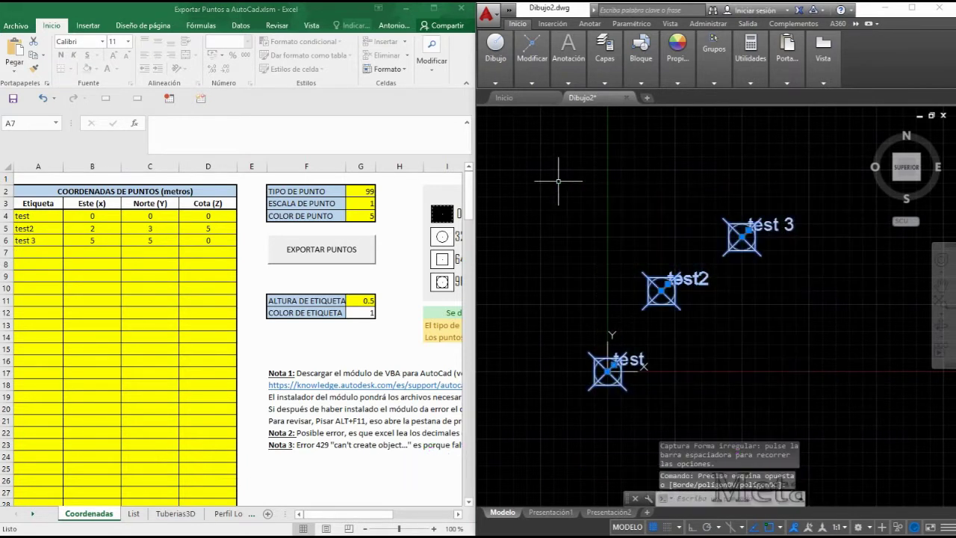
key(Delete)
click(57, 252)
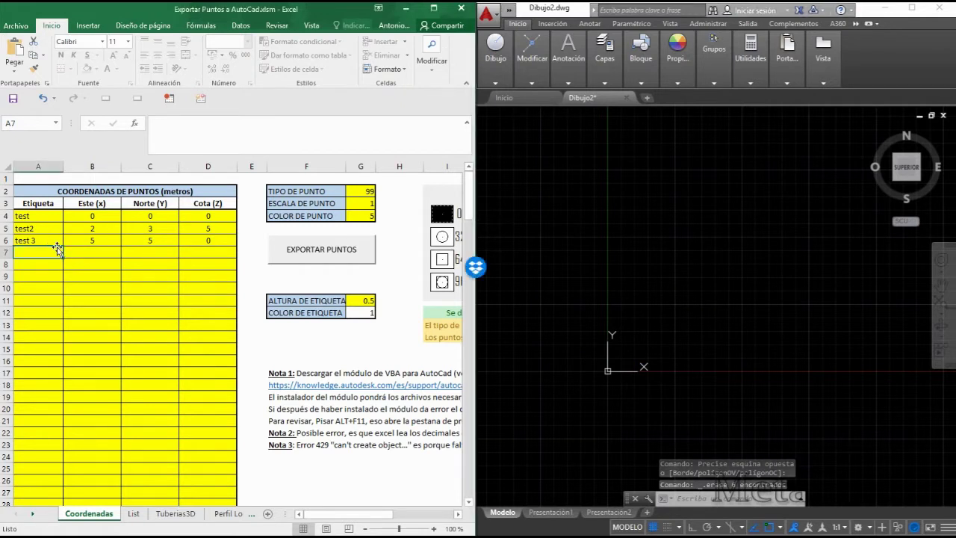
Step: Add a point labelled 56 at Este 2, Norte 2, Cota 2 in row 7
text(56)
click(116, 255)
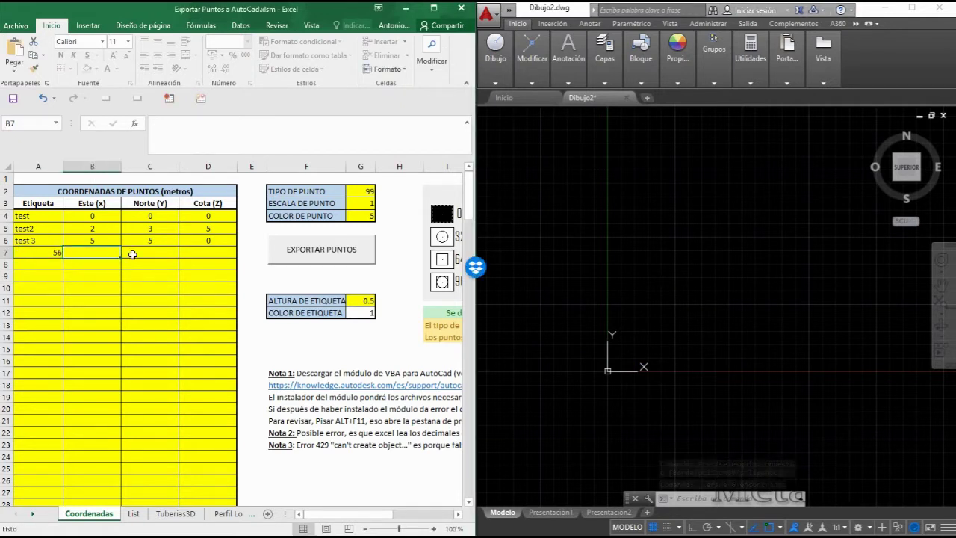
text(2)
click(149, 253)
text(2)
click(203, 253)
text(2)
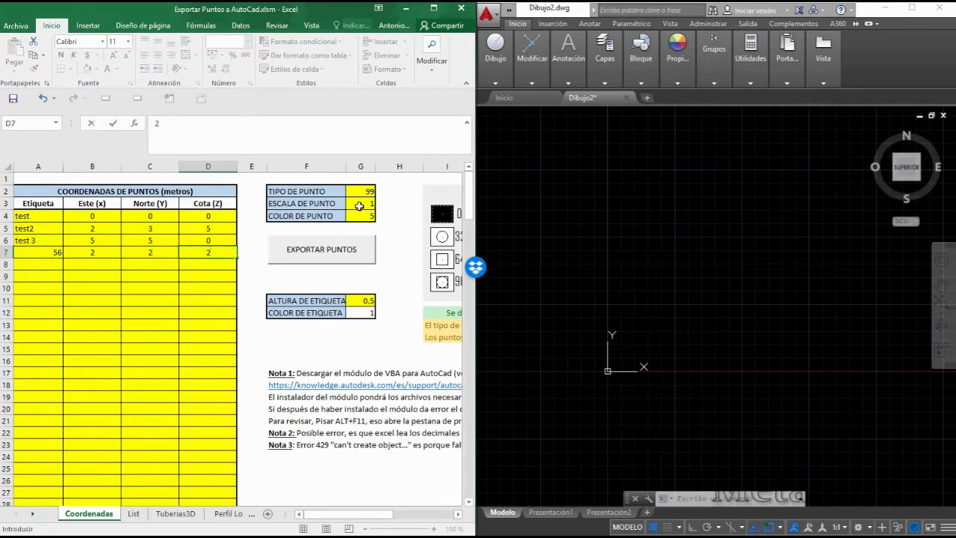
click(362, 206)
Step: Set point type to 64 and point scale to 0.5
click(367, 192)
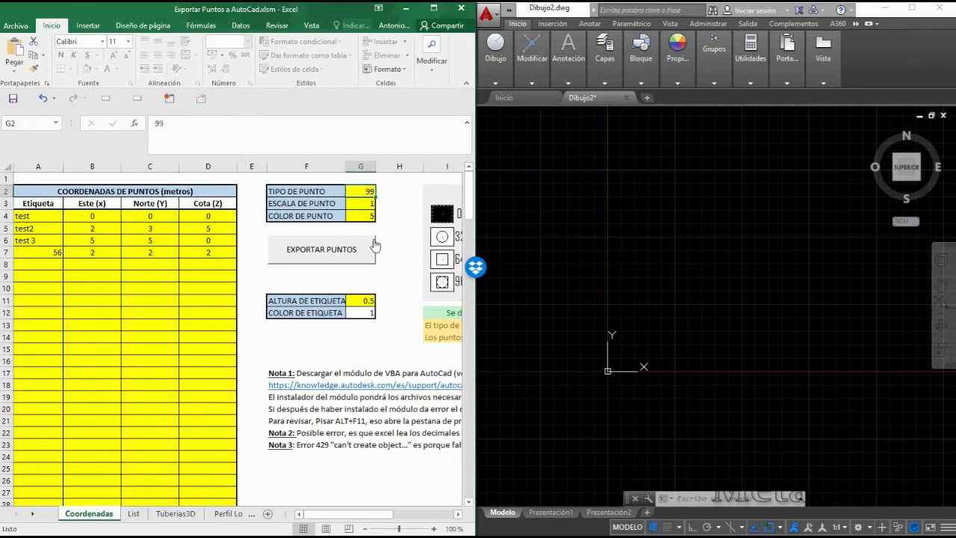
text(64)
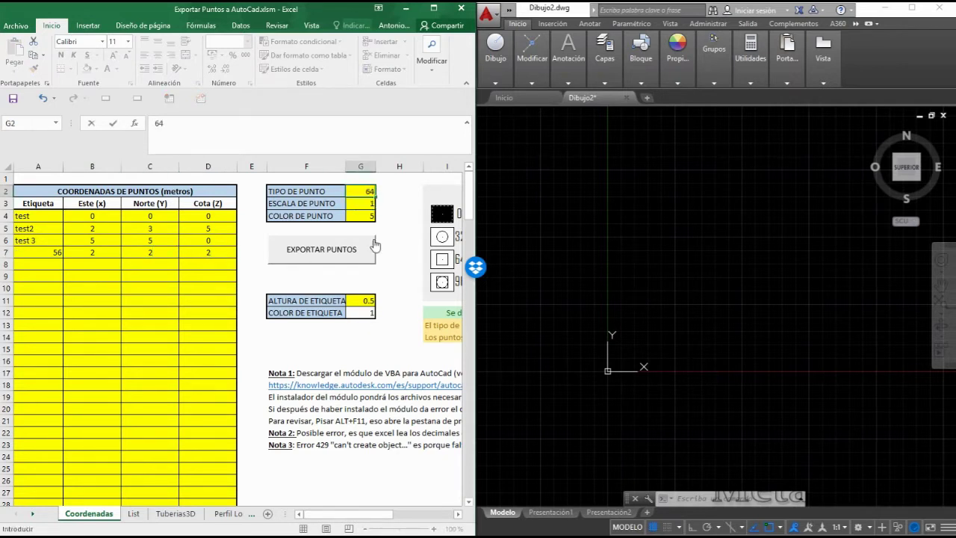
click(358, 206)
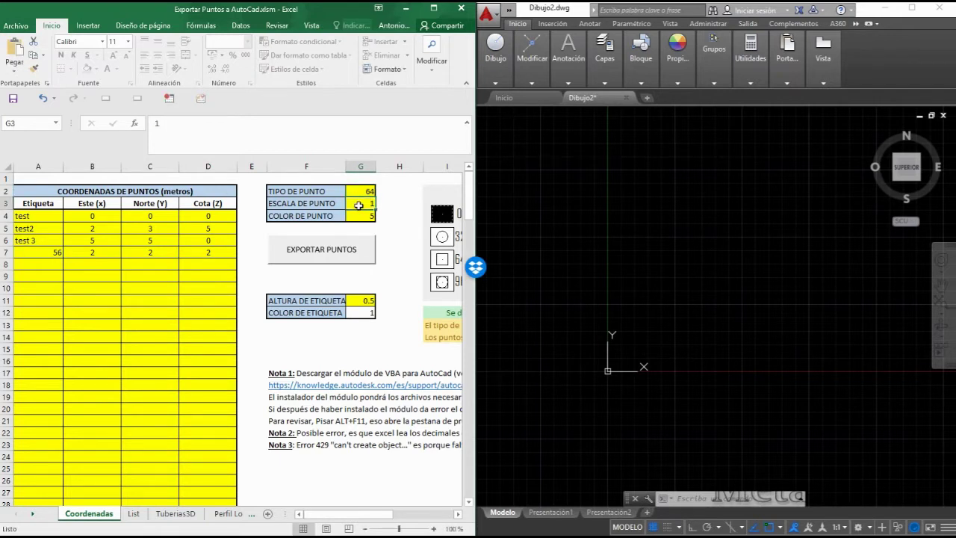
text(0.5)
click(365, 301)
text(2)
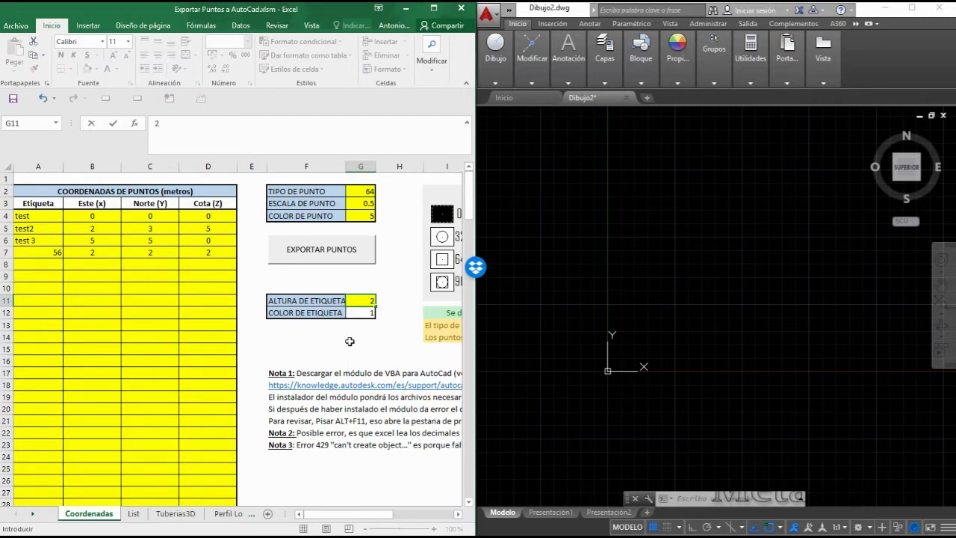
Step: Export the four points as square markers, then erase the oversized test, test2 and test 3 labels
click(316, 262)
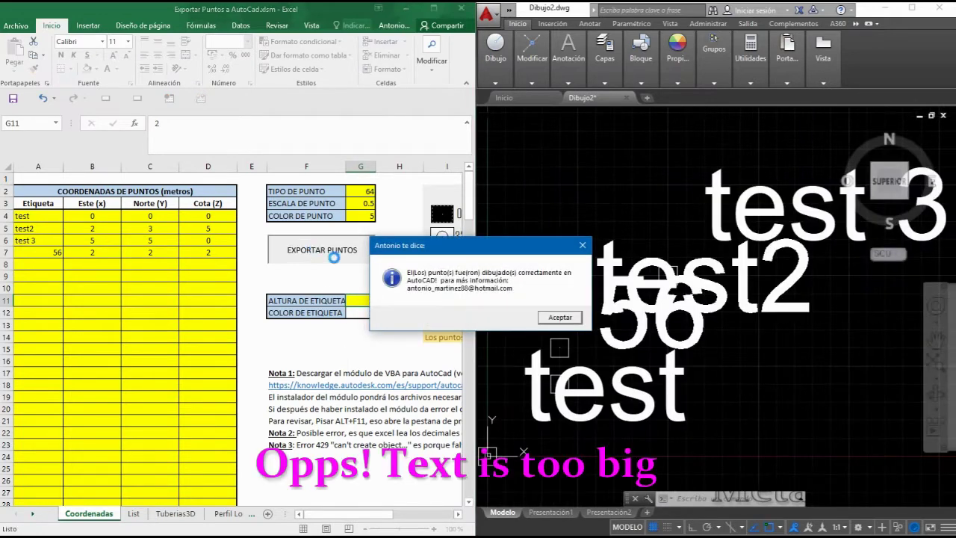
click(560, 317)
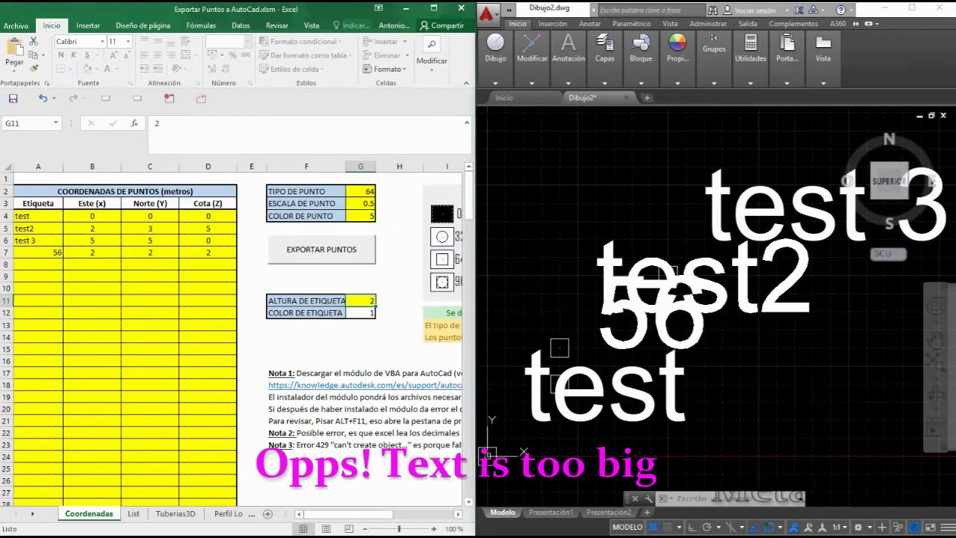
click(686, 396)
key(Delete)
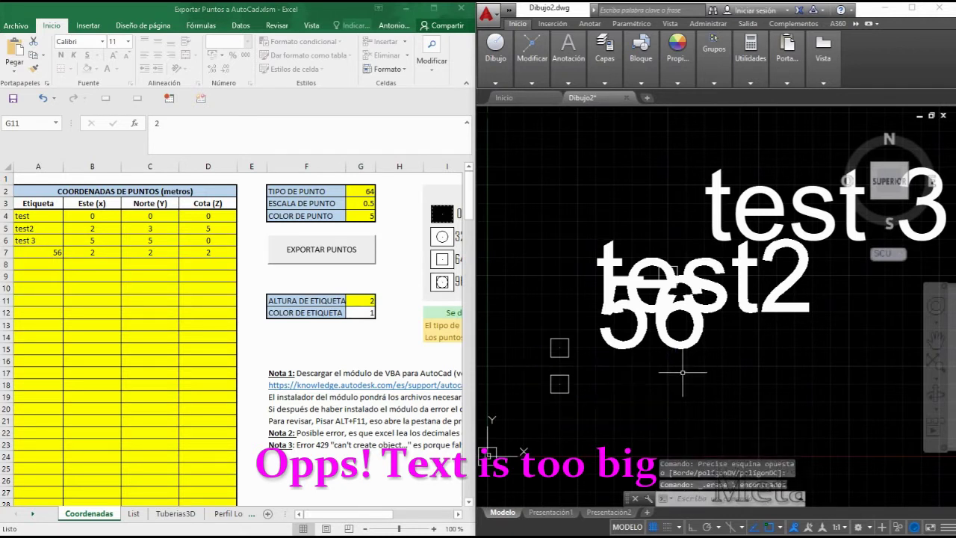
click(677, 327)
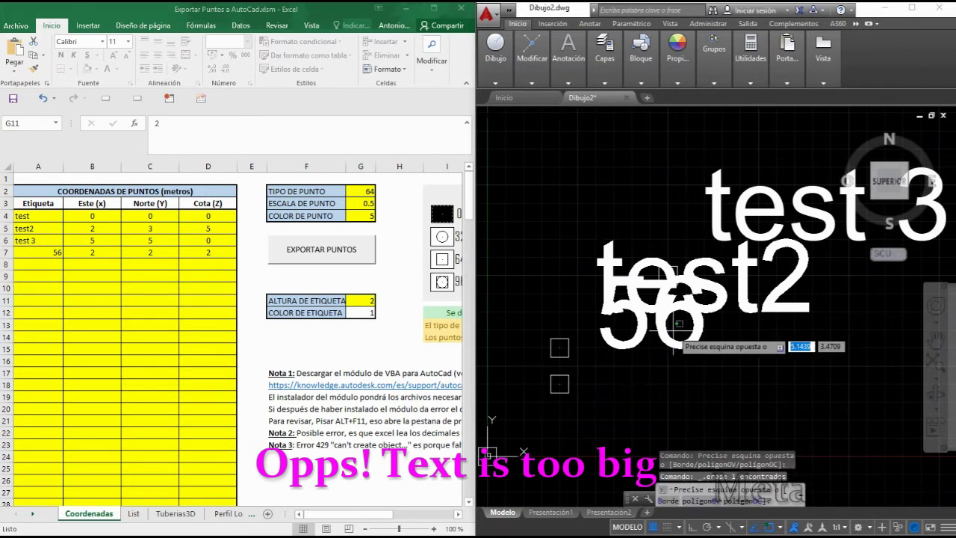
click(731, 358)
key(Delete)
click(711, 236)
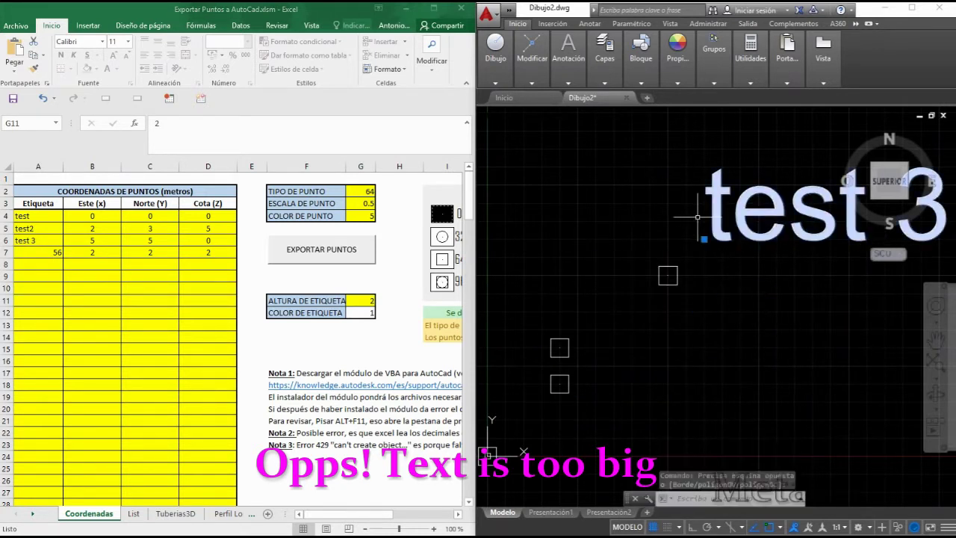
key(Delete)
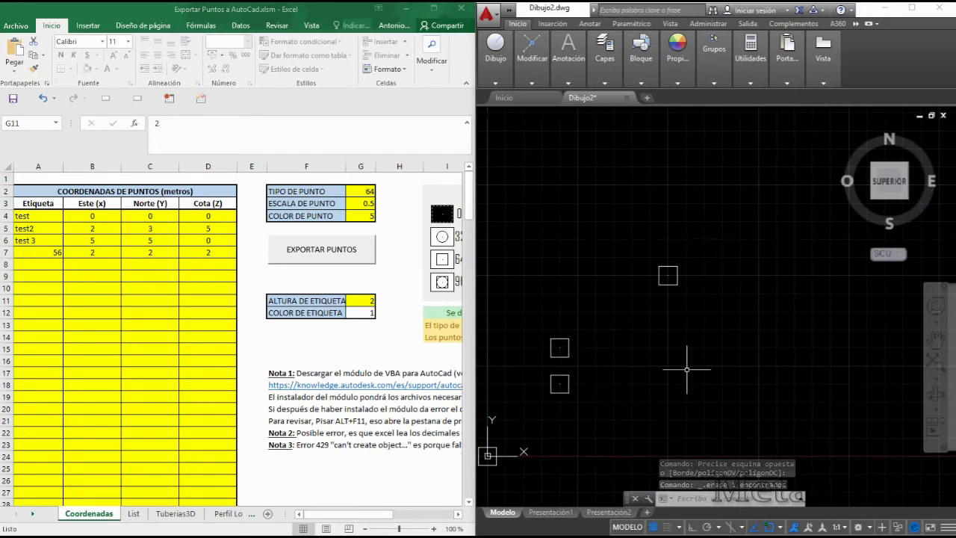
middle_drag(584, 419, 631, 397)
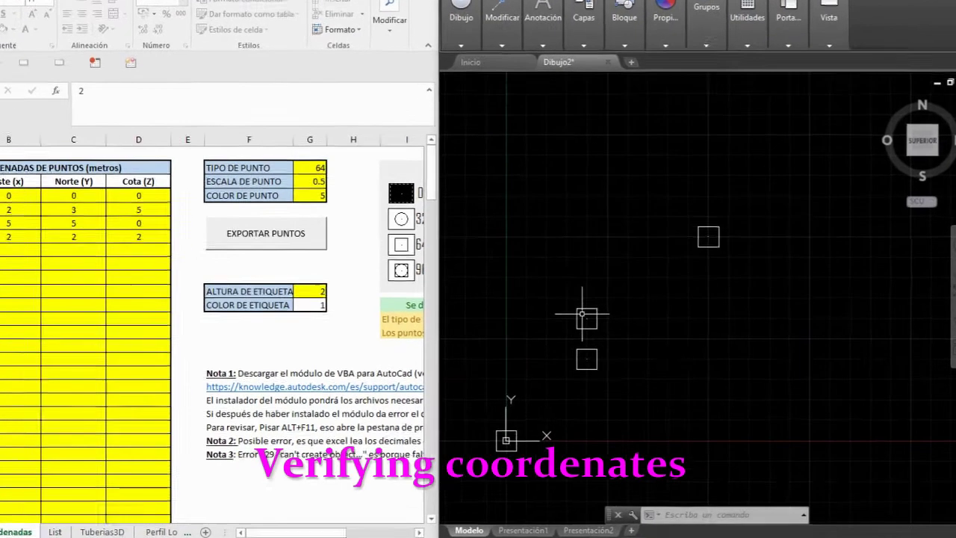
Step: LIST the middle point to confirm it sits at X=2, Y=3, Z=5
click(606, 325)
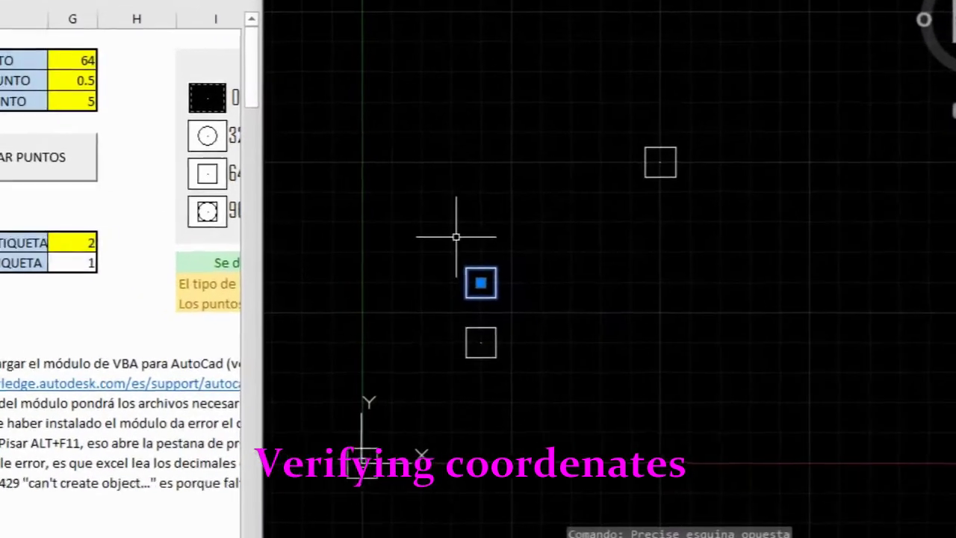
text(lists)
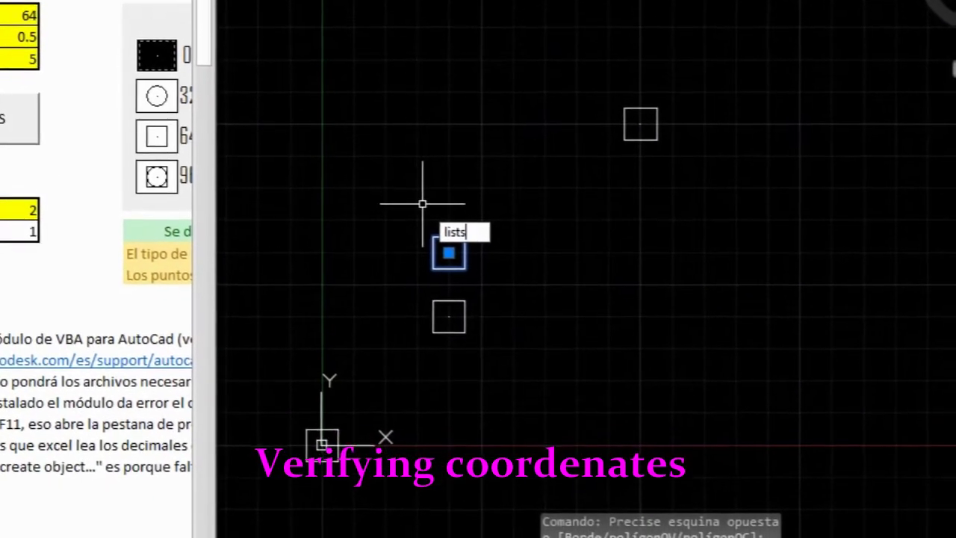
key(BackSpace)
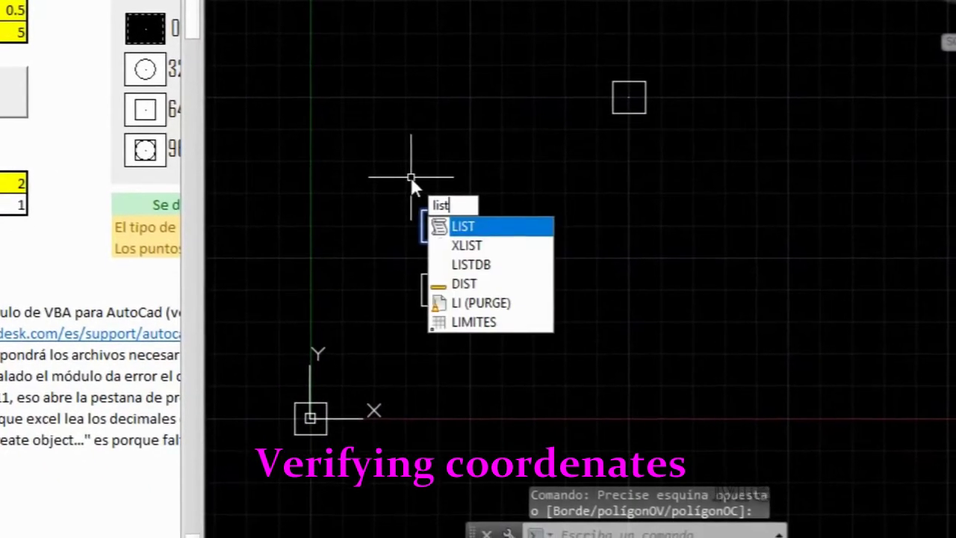
key(Return)
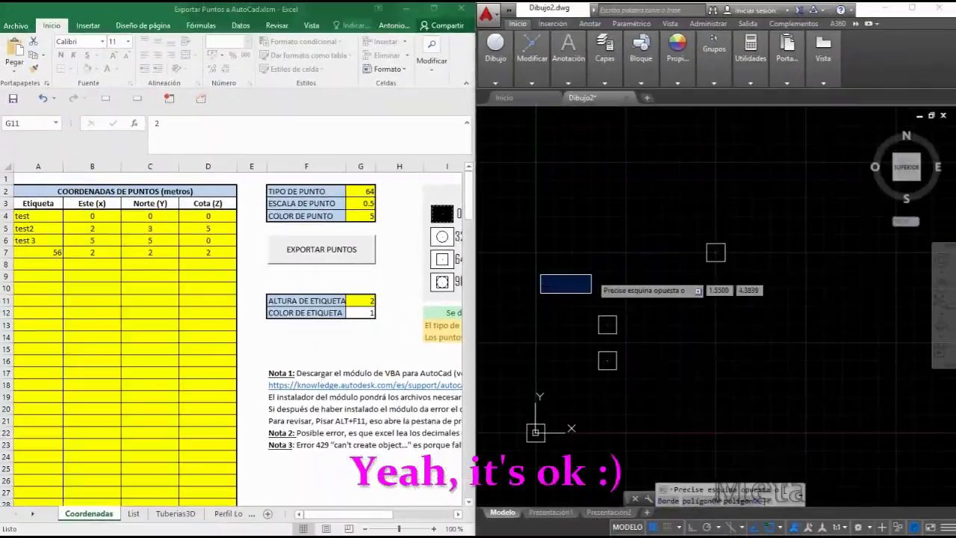
key(Escape)
key(Escape)
key(Escape)
Step: Erase all the square point markers and maximize the Excel window
click(794, 390)
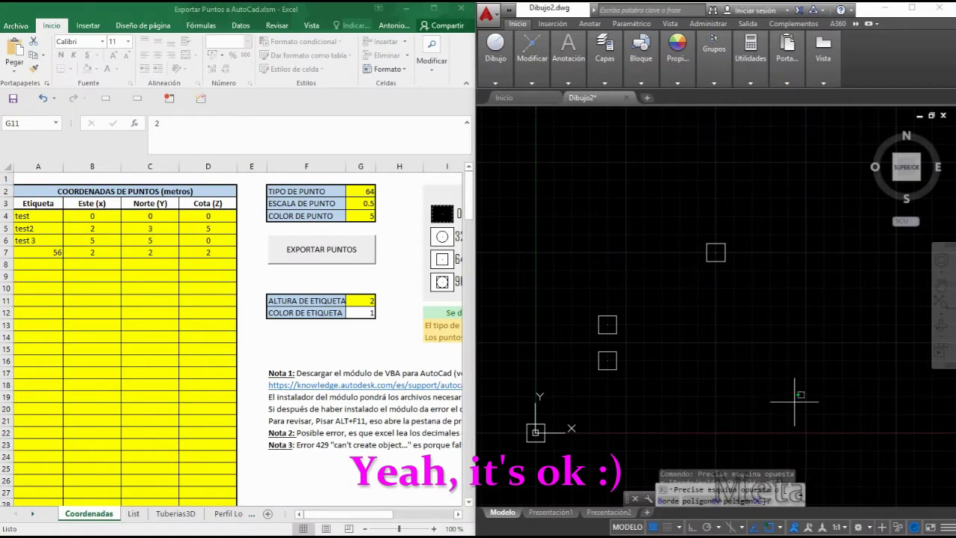
click(493, 183)
key(Delete)
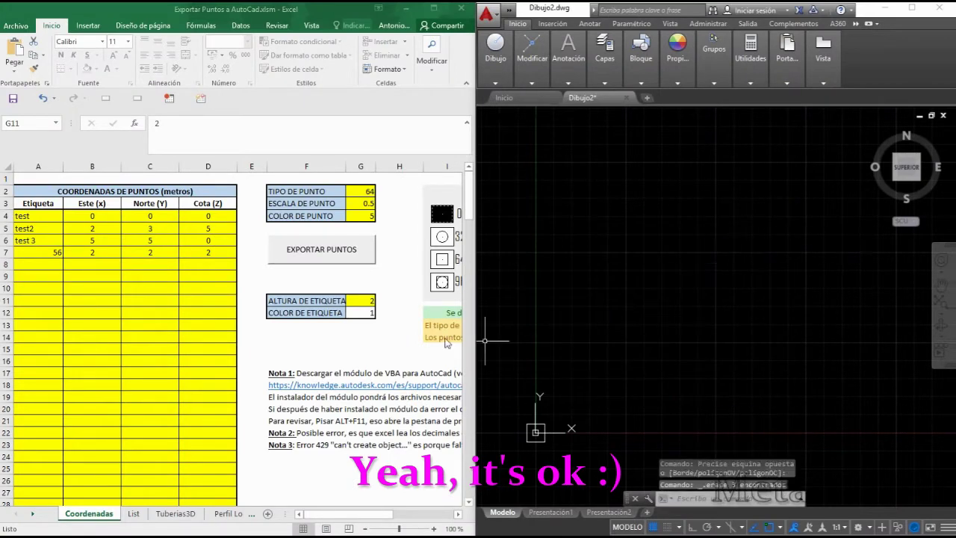
double_click(437, 9)
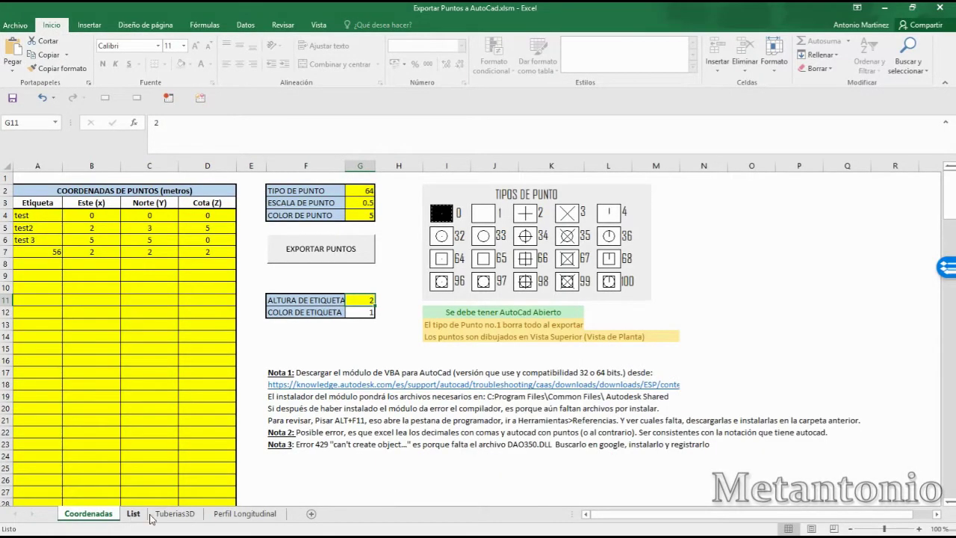
Step: On the Tuberias3D sheet, change the Y value in B3 to 50
click(173, 514)
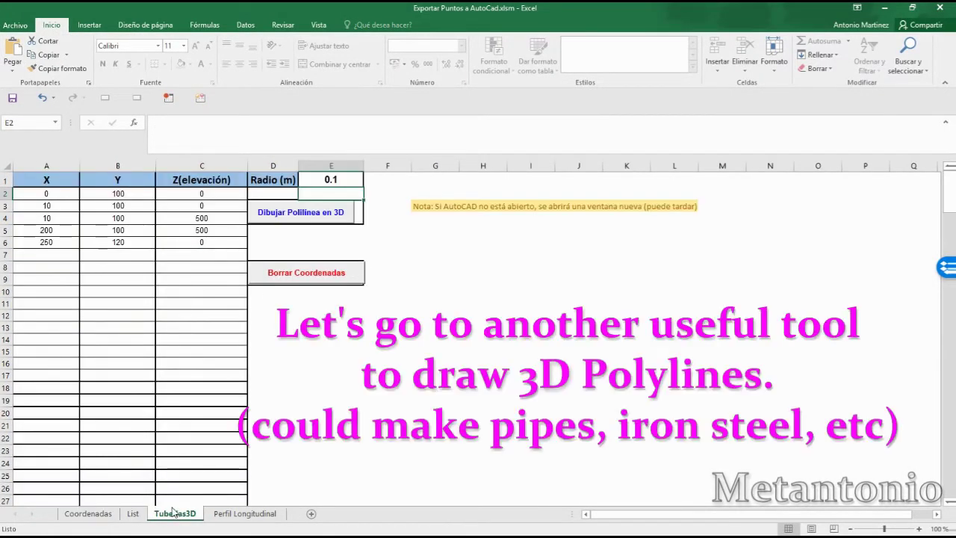
click(377, 339)
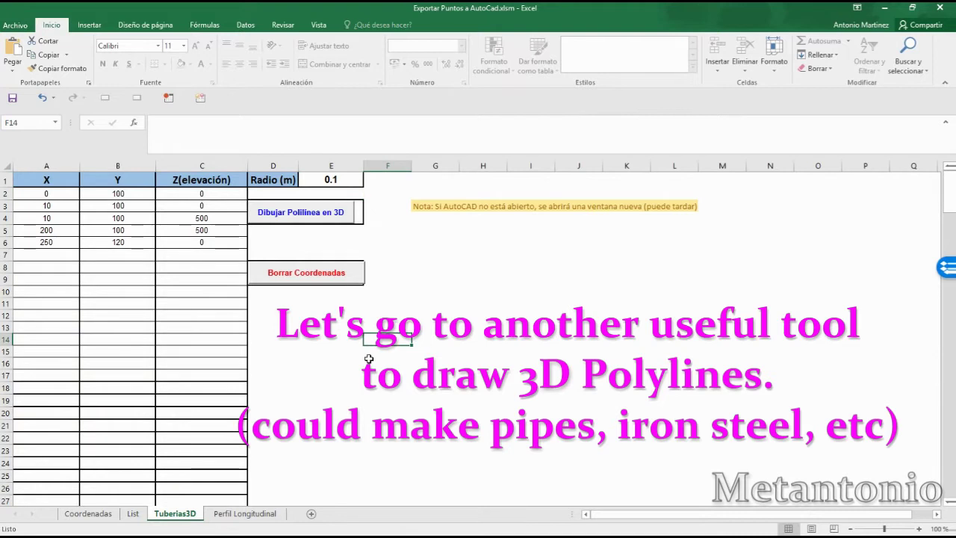
drag(43, 196, 59, 201)
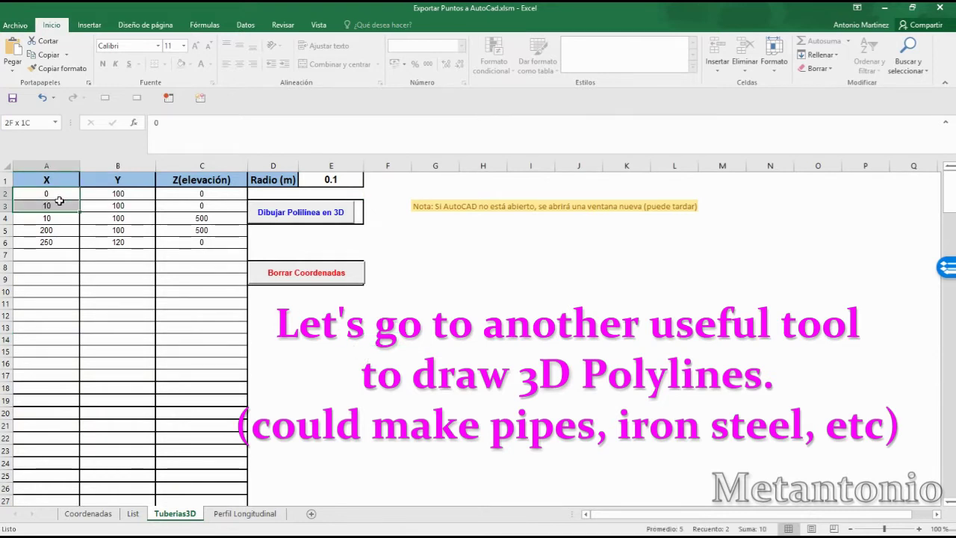
click(58, 207)
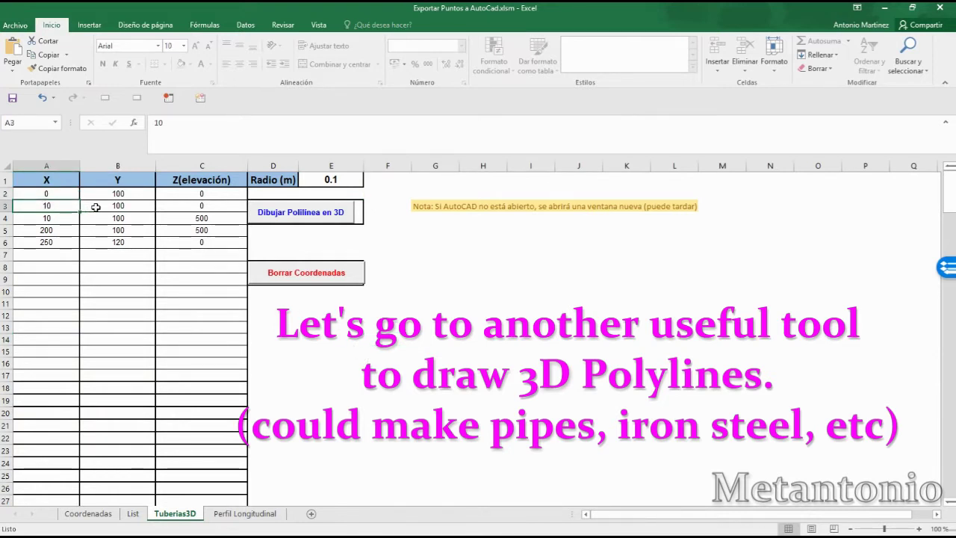
click(96, 207)
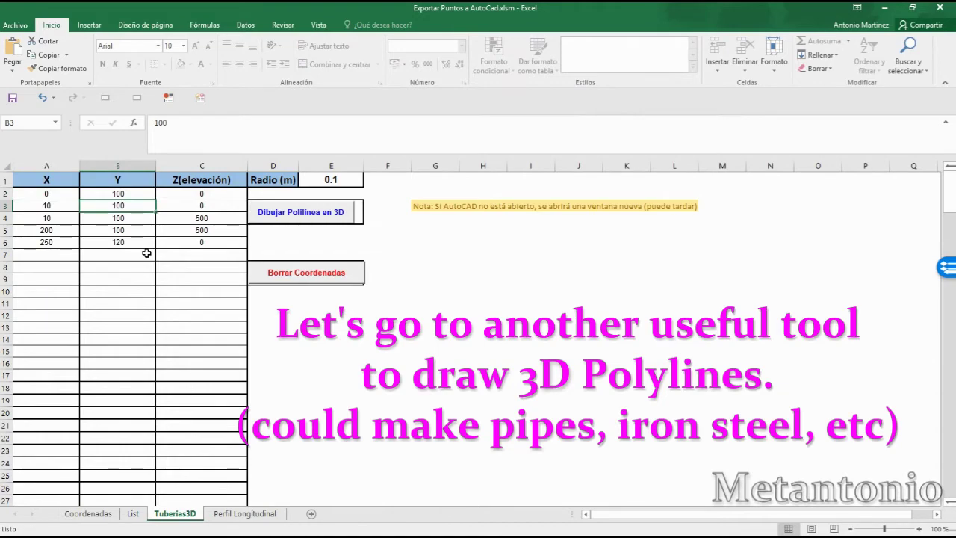
text(50)
key(Return)
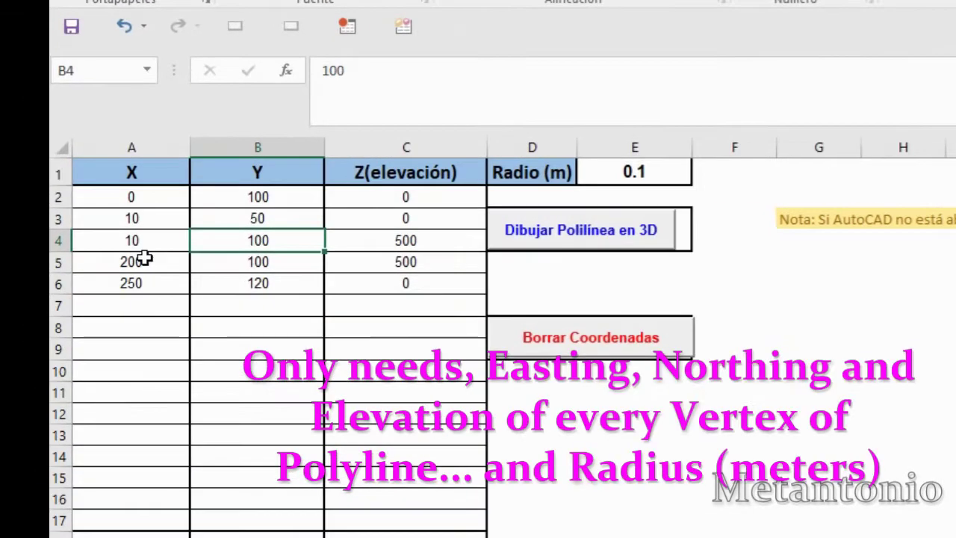
Step: Set the fourth vertex to X 15 and Y 25 in A4:B4
click(142, 241)
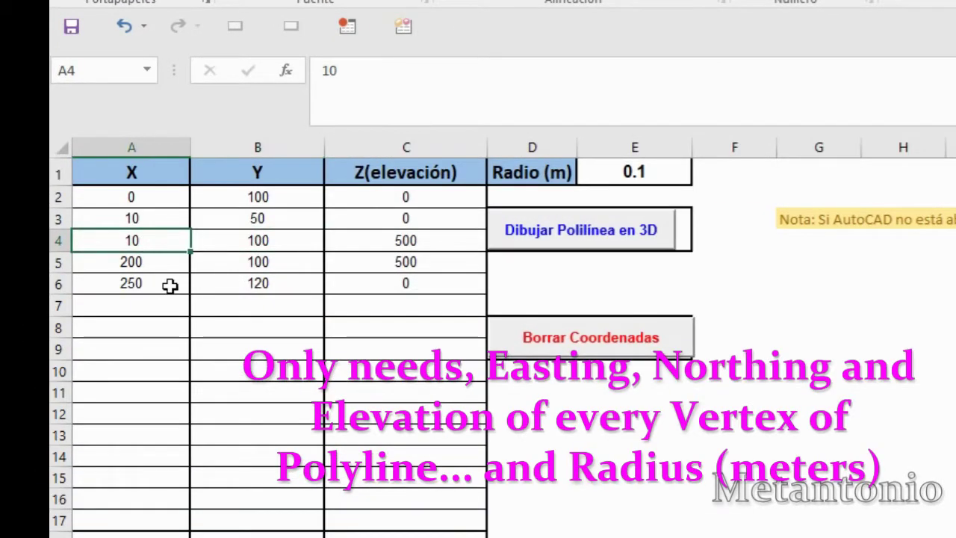
text(15)
key(Return)
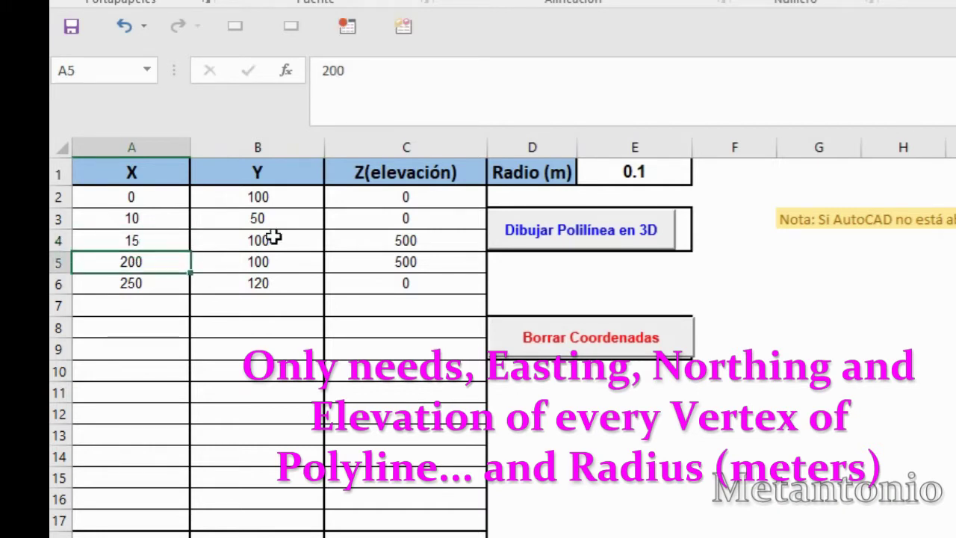
click(274, 236)
text(25)
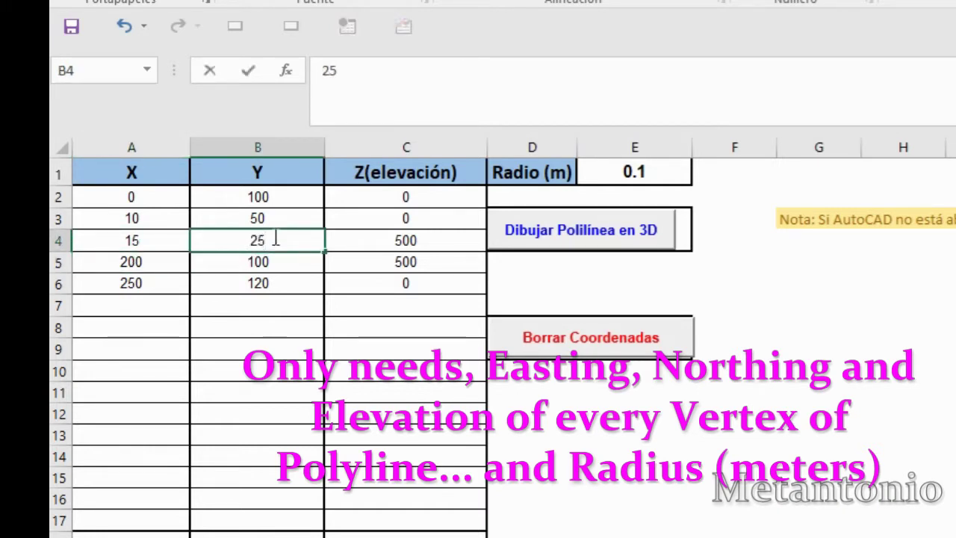
click(283, 372)
Step: Set the pipe radius in E1 to 3 and snap Excel to the left half
click(608, 175)
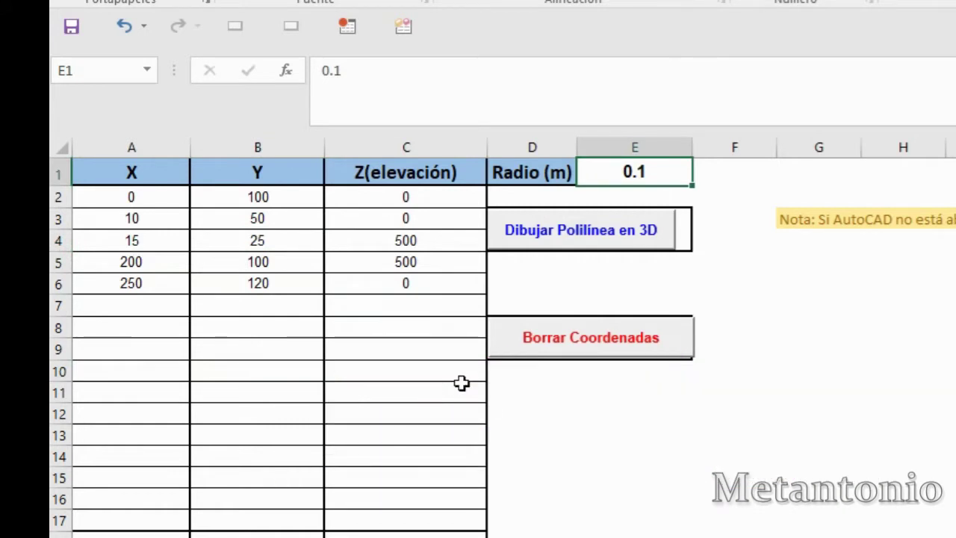
text(2)
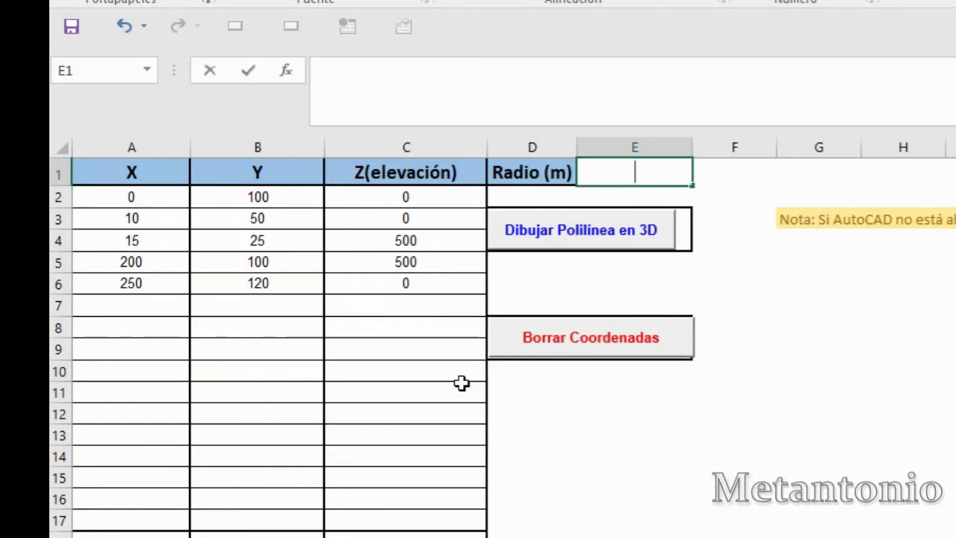
text(3)
click(443, 365)
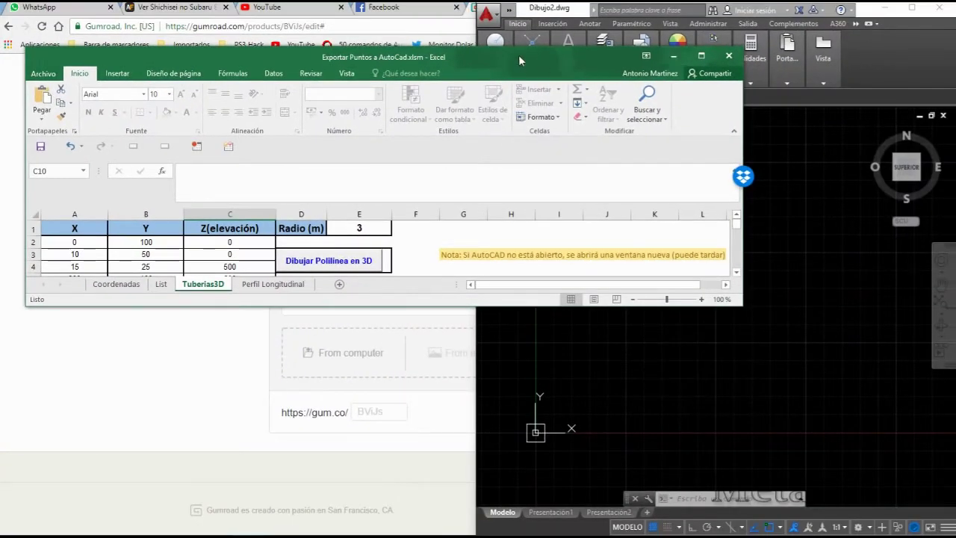
drag(521, 60, 2, 56)
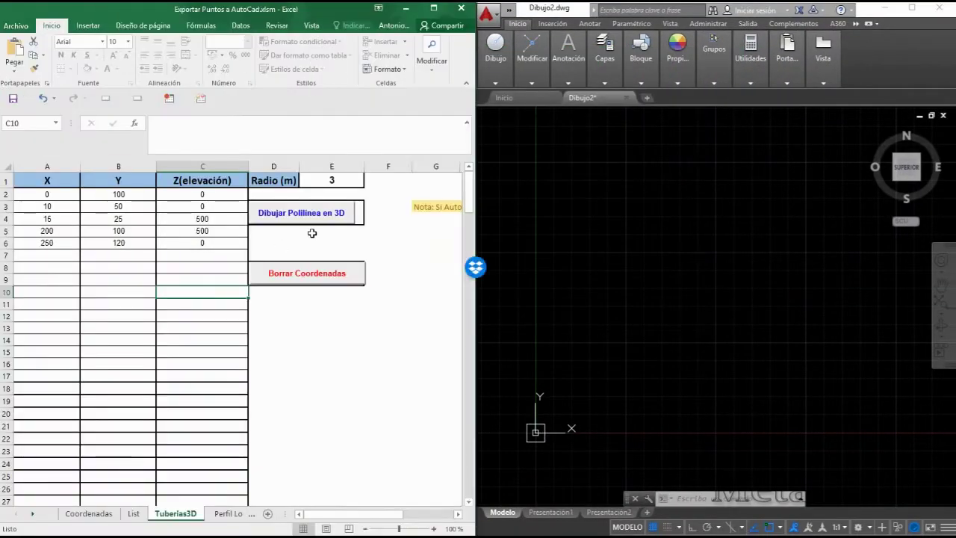
Step: Run 'Dibujar Polilínea en 3D', acknowledge the Felicidades message, and zoom AutoCAD to the radius-3 pipe
click(308, 215)
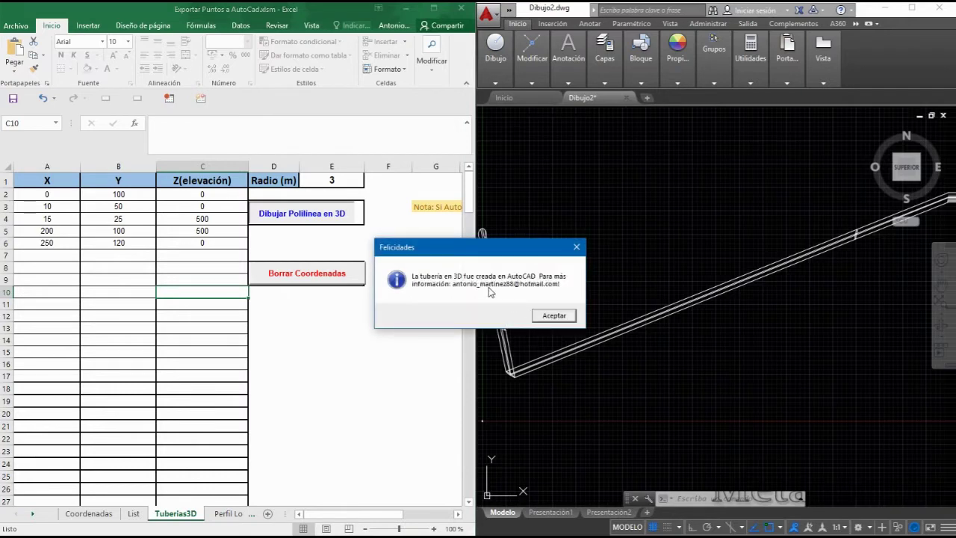
click(553, 315)
click(602, 279)
scroll(619, 262, down, 2)
key(Escape)
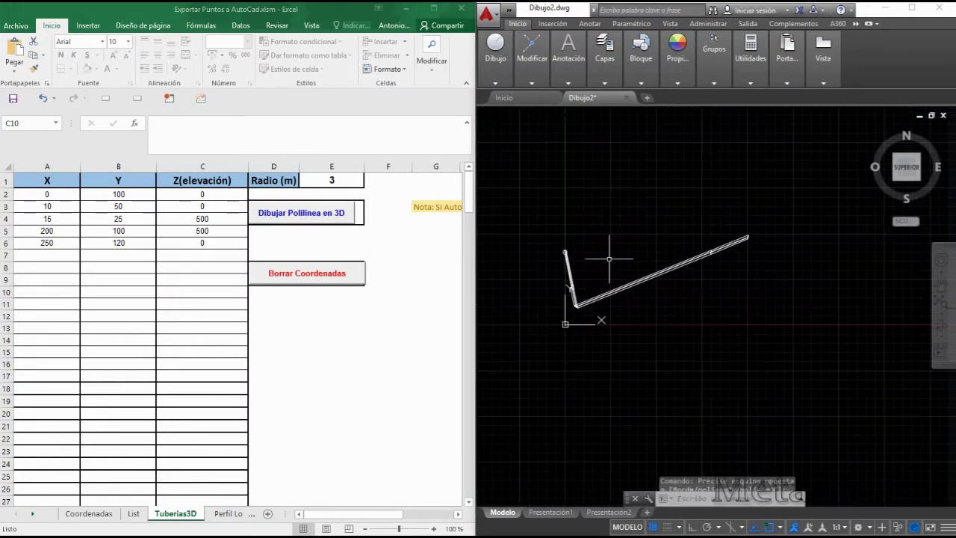
scroll(584, 284, up, 2)
scroll(575, 277, up, 2)
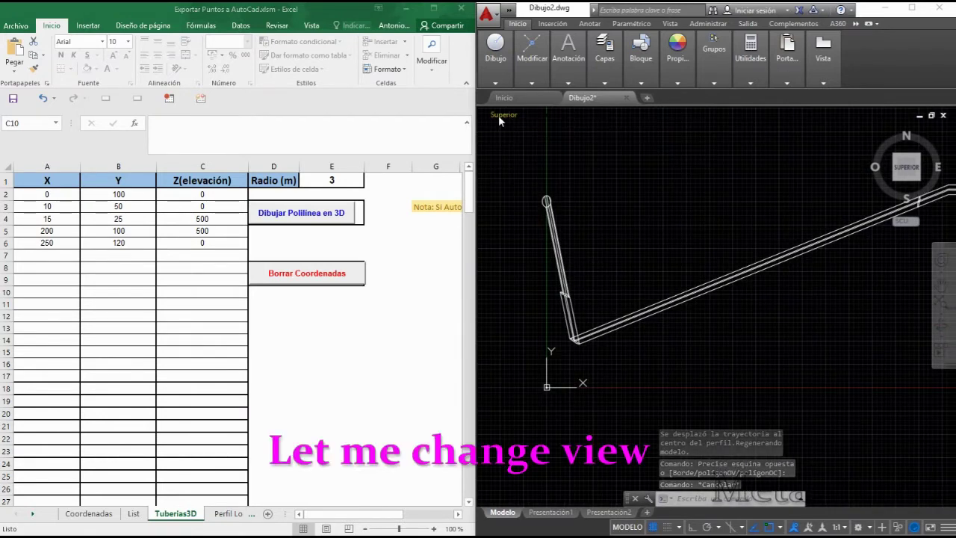
Step: Switch the pipe view to southwest isometric (Isométrica SO) with Conceptual shading
click(500, 115)
click(545, 223)
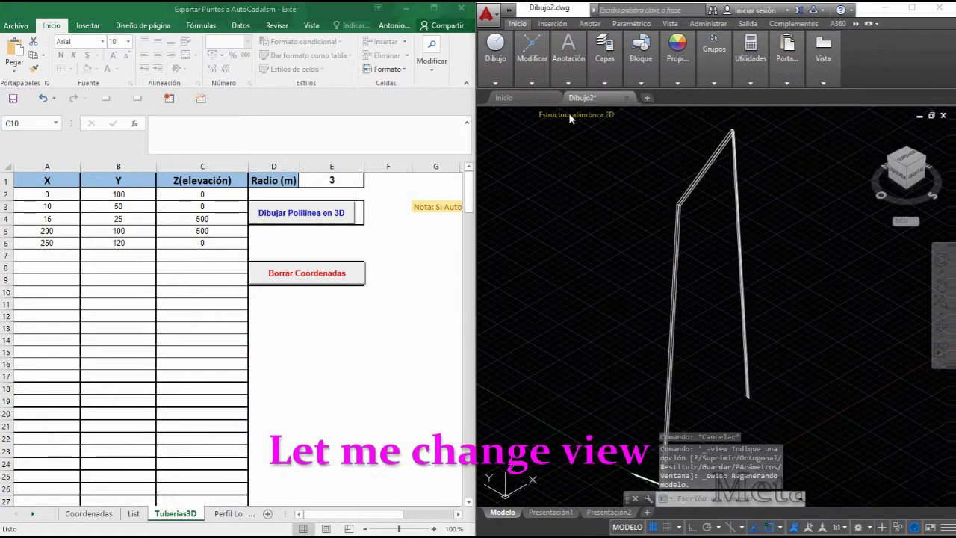
click(571, 118)
key(Escape)
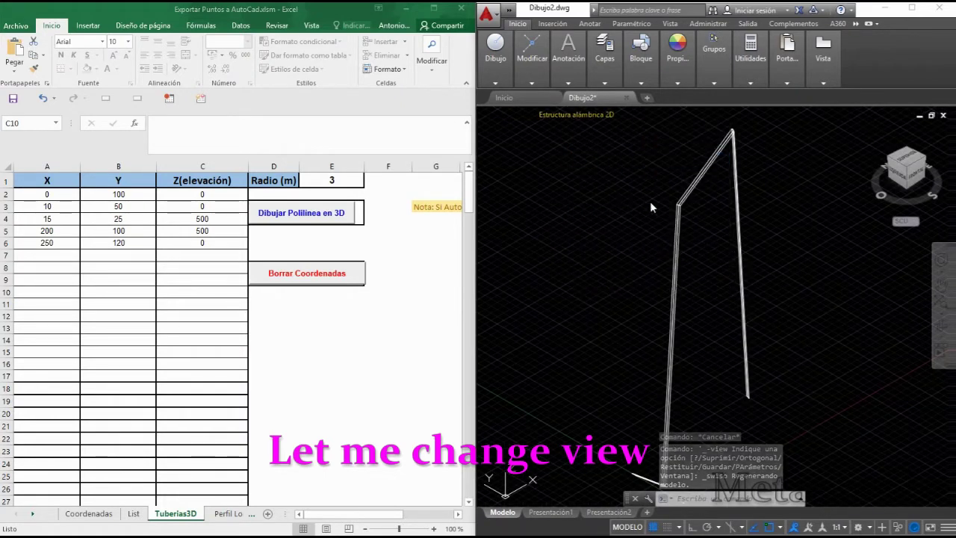
Step: Zoom in and out on the shaded pipe to inspect its elevation changes
scroll(690, 311, down, 1)
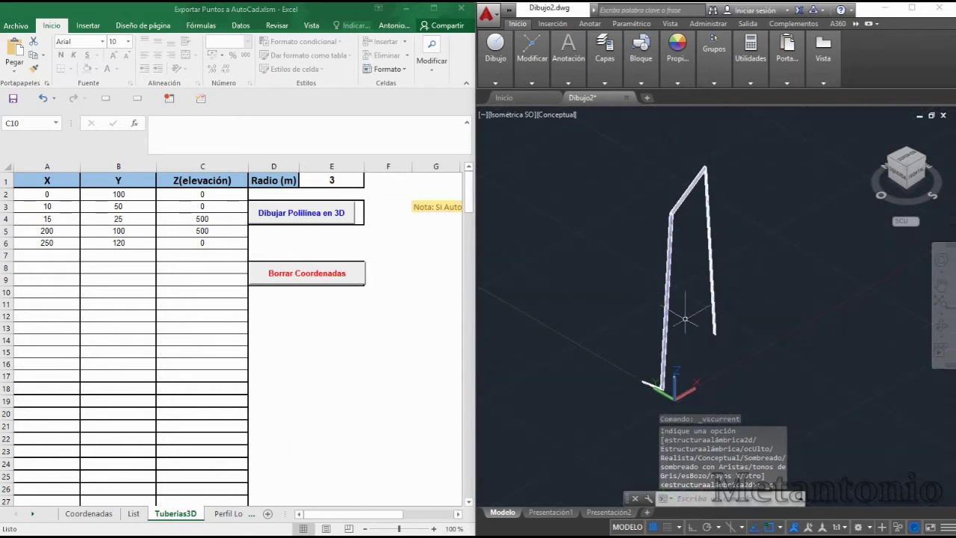
scroll(702, 348, up, 3)
scroll(701, 347, up, 2)
scroll(702, 347, up, 1)
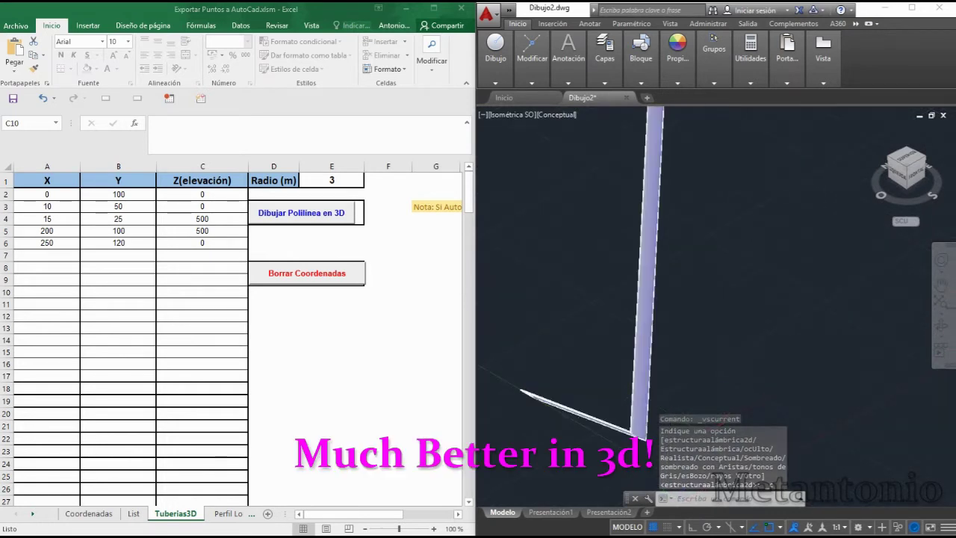
scroll(678, 336, down, 3)
scroll(665, 261, down, 1)
scroll(666, 261, up, 1)
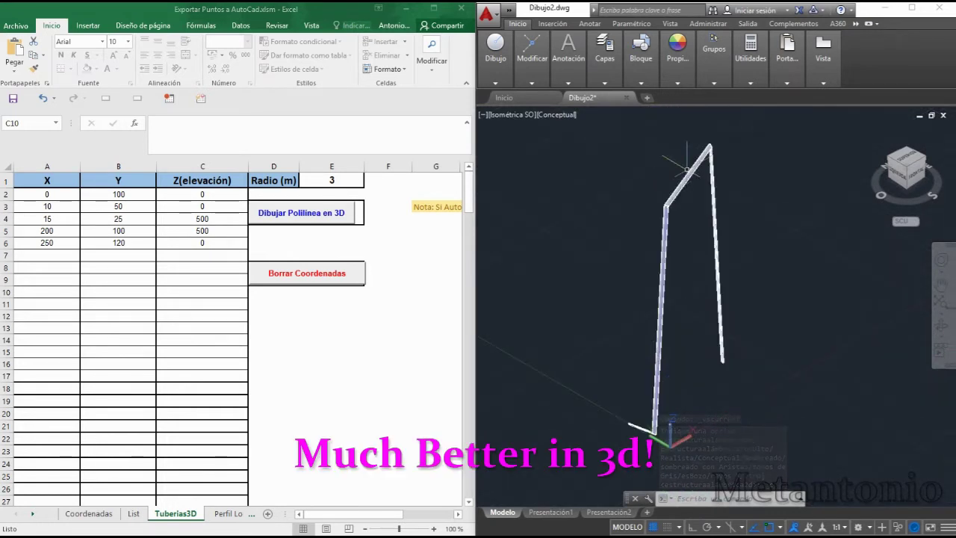
scroll(676, 153, up, 1)
scroll(673, 141, up, 3)
scroll(750, 170, up, 2)
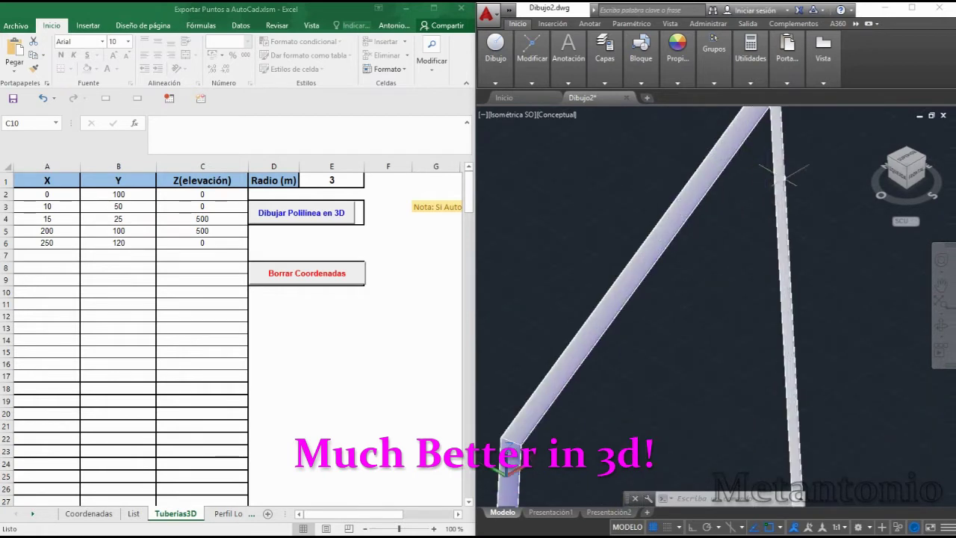
scroll(750, 168, down, 2)
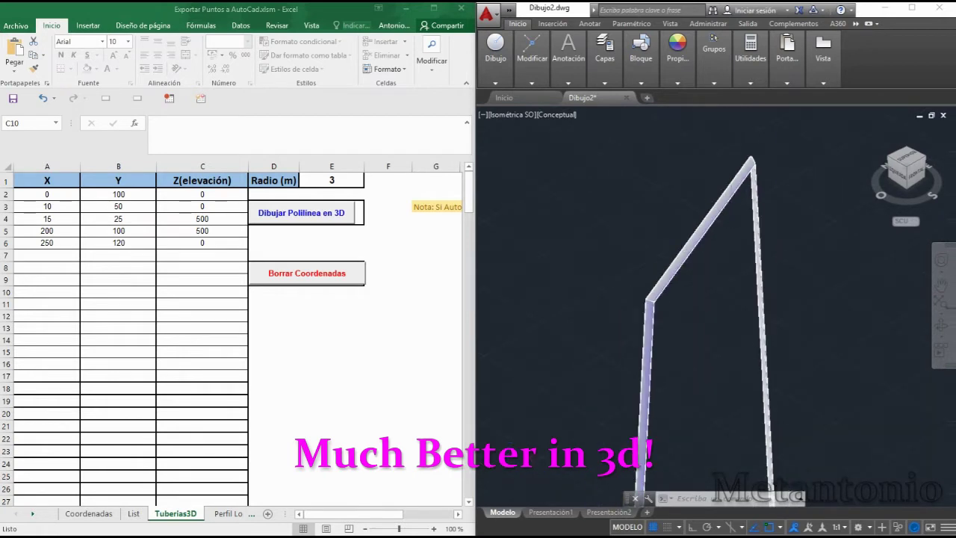
click(491, 116)
Step: Show the pipe in the Frontal view and zoom to inspect it
click(533, 198)
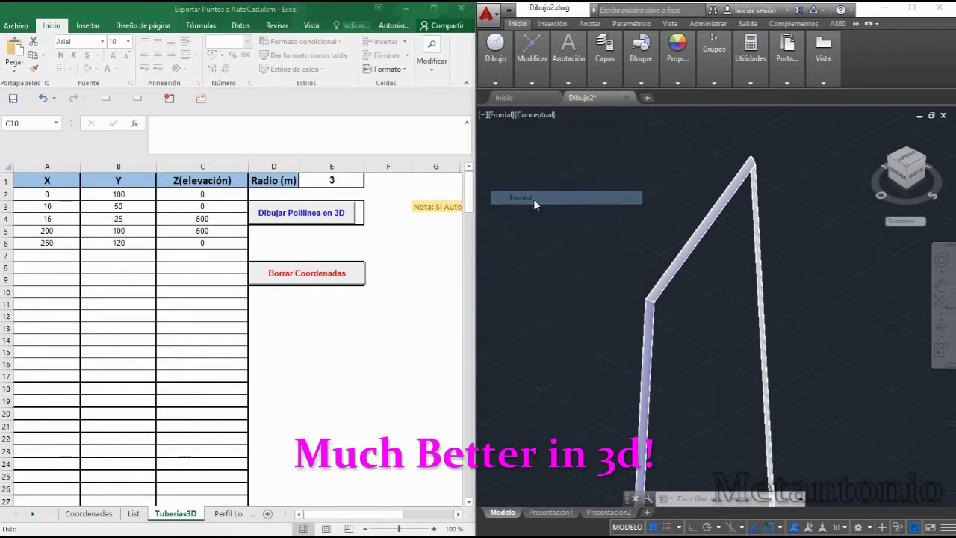
scroll(649, 209, down, 3)
scroll(607, 335, up, 6)
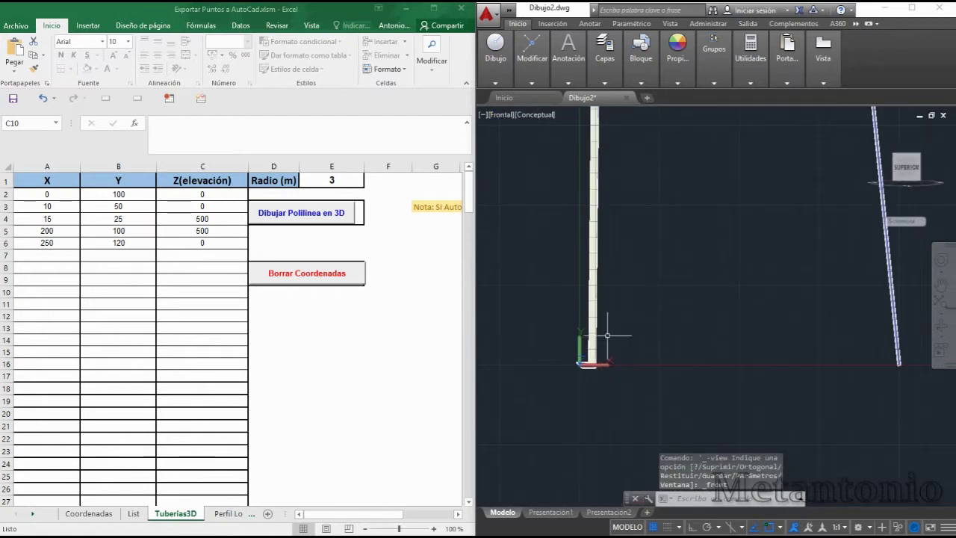
scroll(570, 331, up, 2)
scroll(575, 332, down, 2)
scroll(593, 329, down, 2)
scroll(633, 286, down, 2)
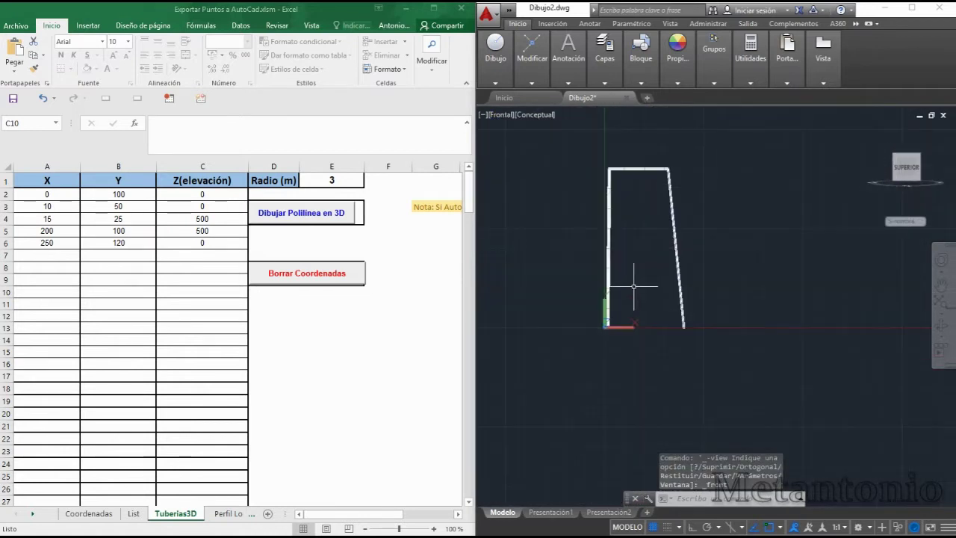
scroll(609, 145, up, 3)
scroll(621, 162, up, 3)
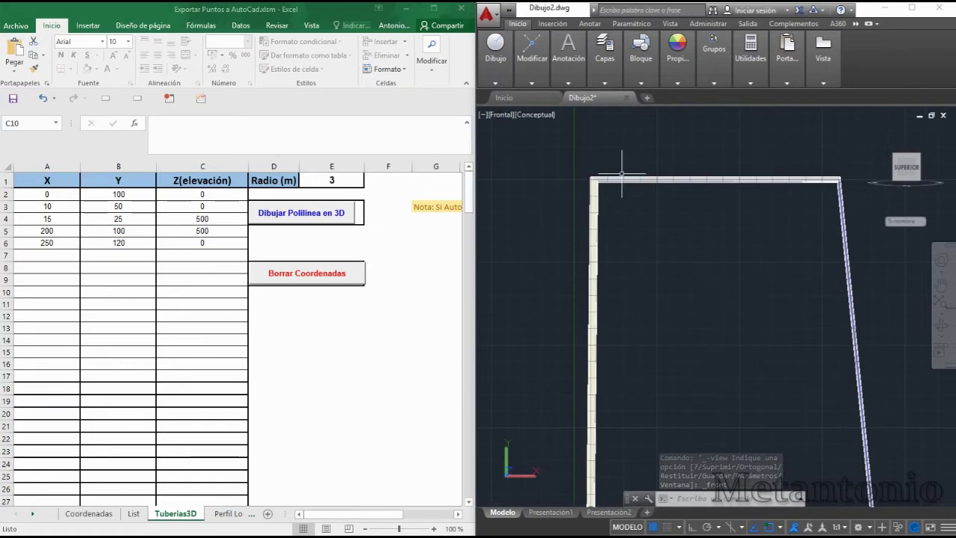
Step: Try the Realista visual style, then return to Estructura alámbrica wireframe
click(528, 115)
click(560, 185)
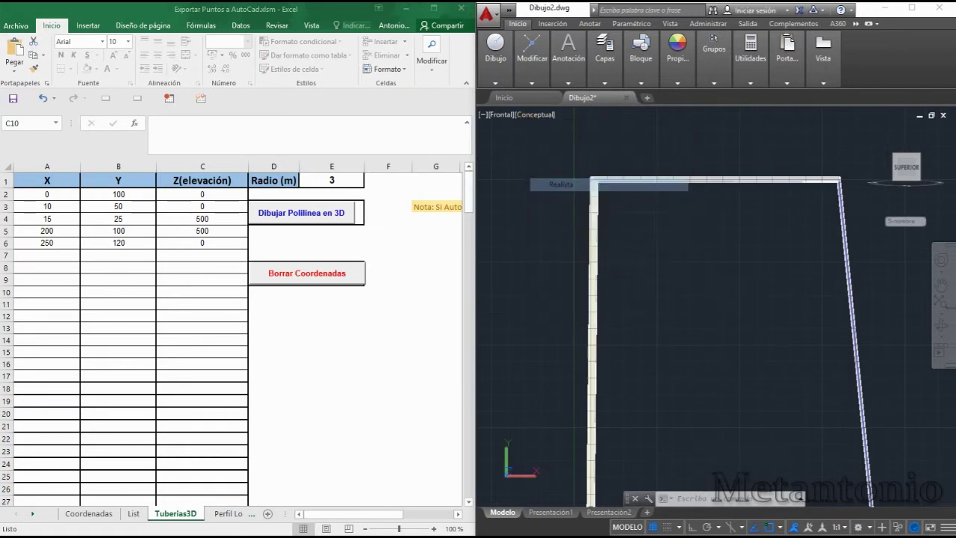
scroll(598, 189, up, 3)
click(528, 116)
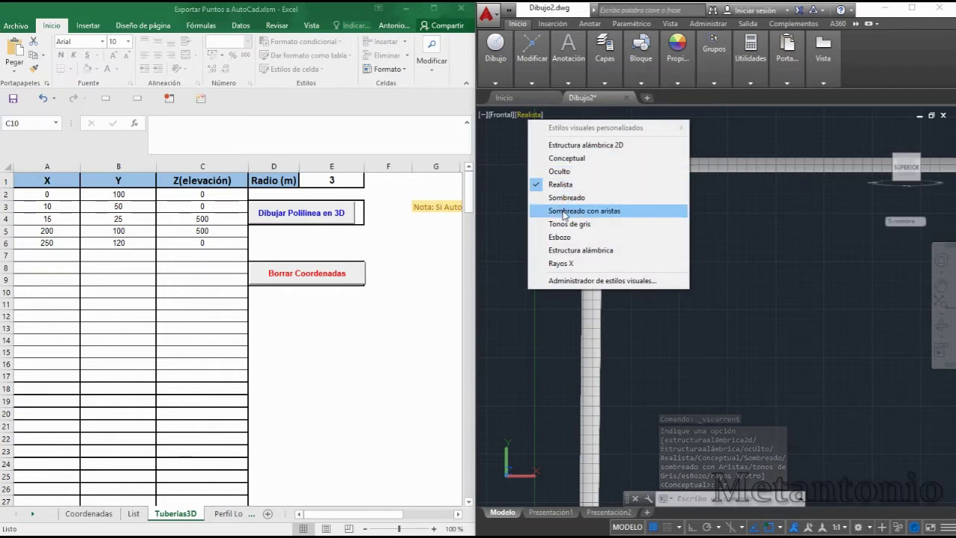
click(565, 251)
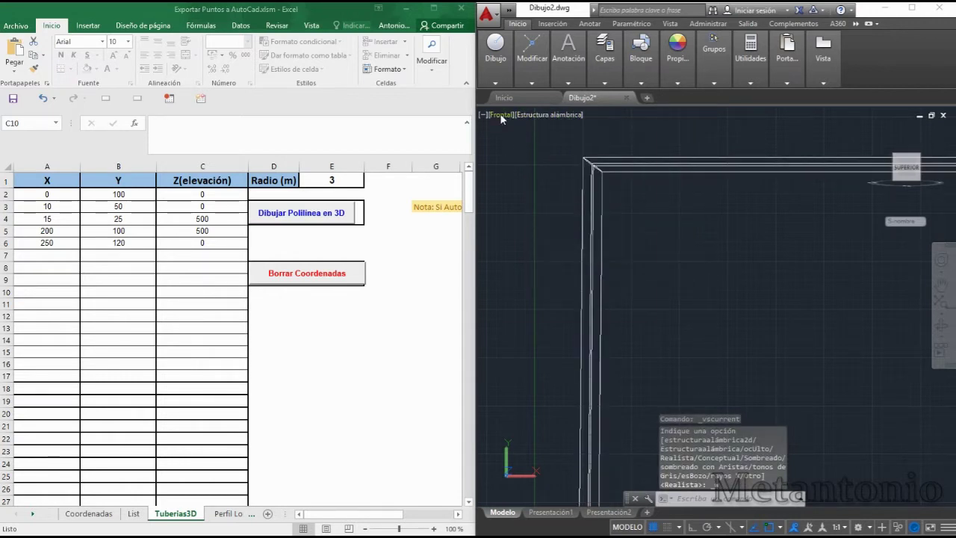
Step: Return to the Superior view and window-select and delete the pipe
click(502, 118)
click(515, 144)
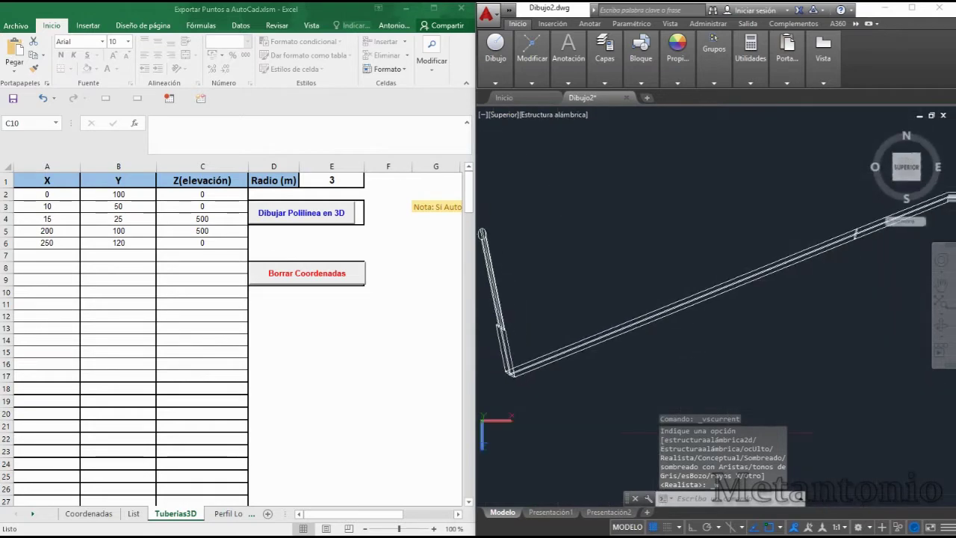
click(863, 337)
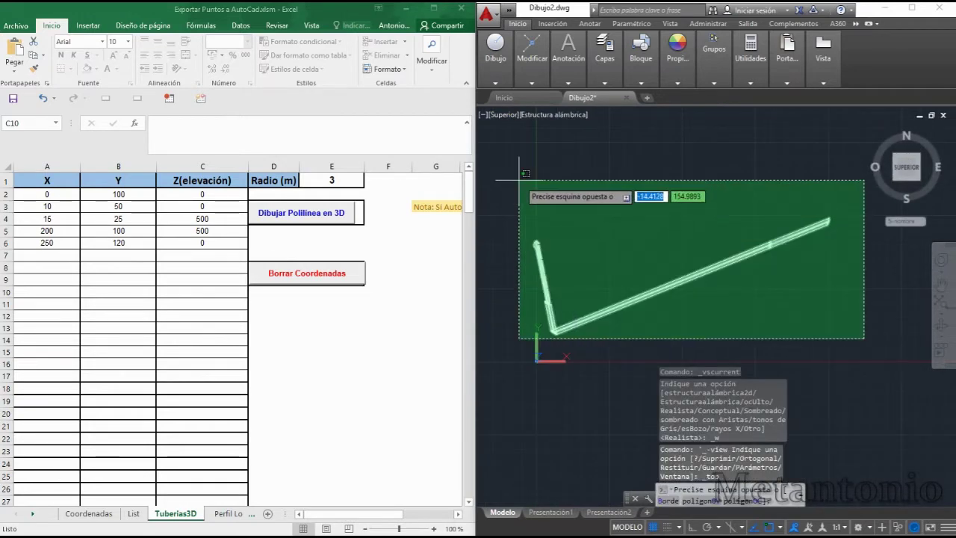
click(519, 180)
key(Delete)
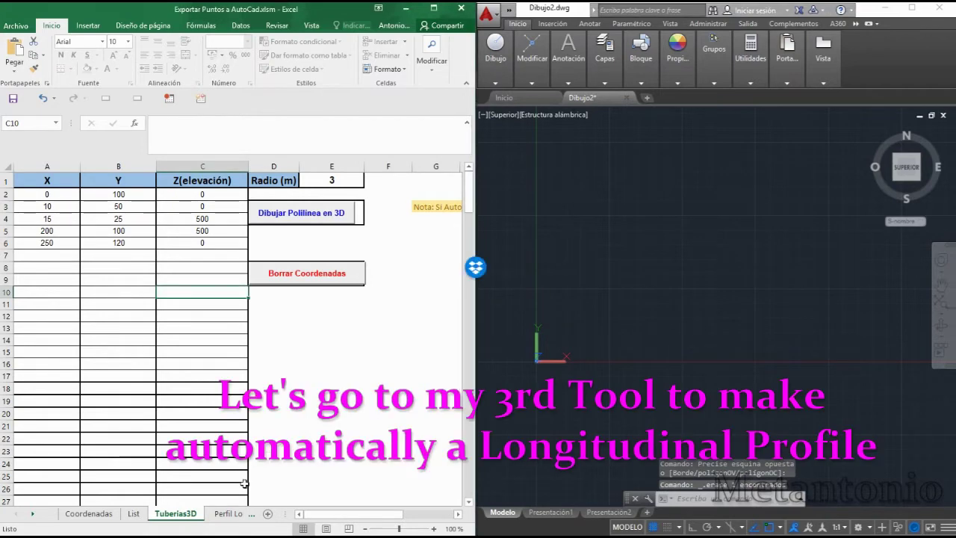
Step: Open the maximized Perfil Longitudinal sheet and drop down the Escala Vertical scale choices
click(232, 513)
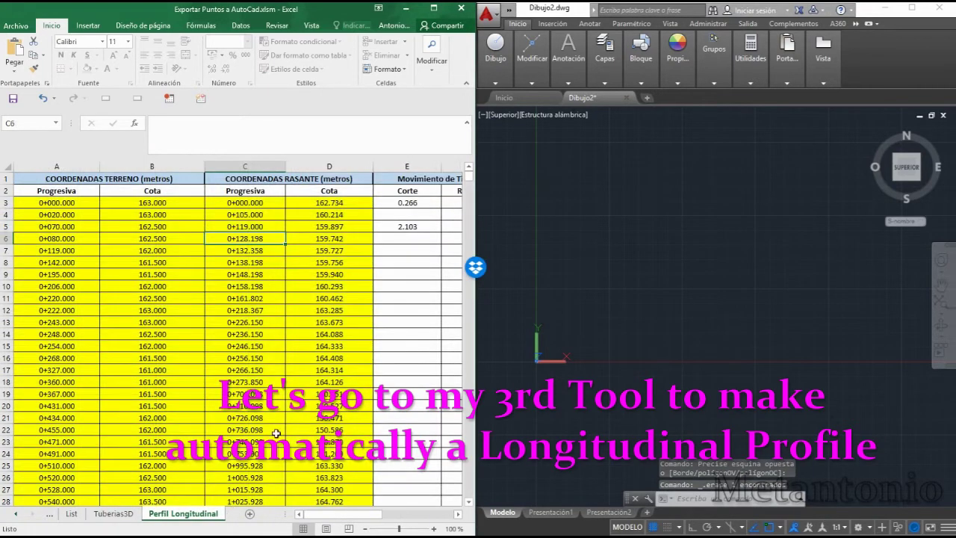
click(433, 8)
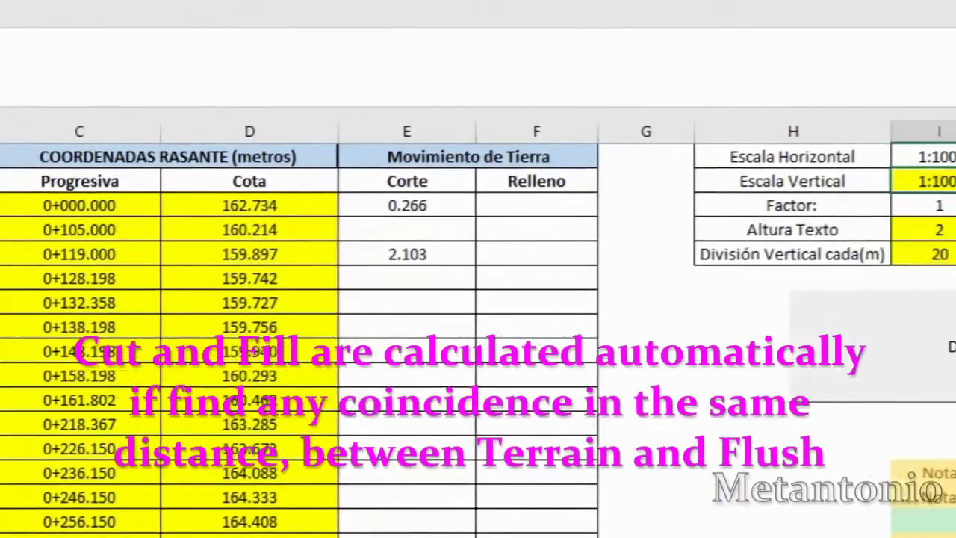
click(821, 187)
click(837, 183)
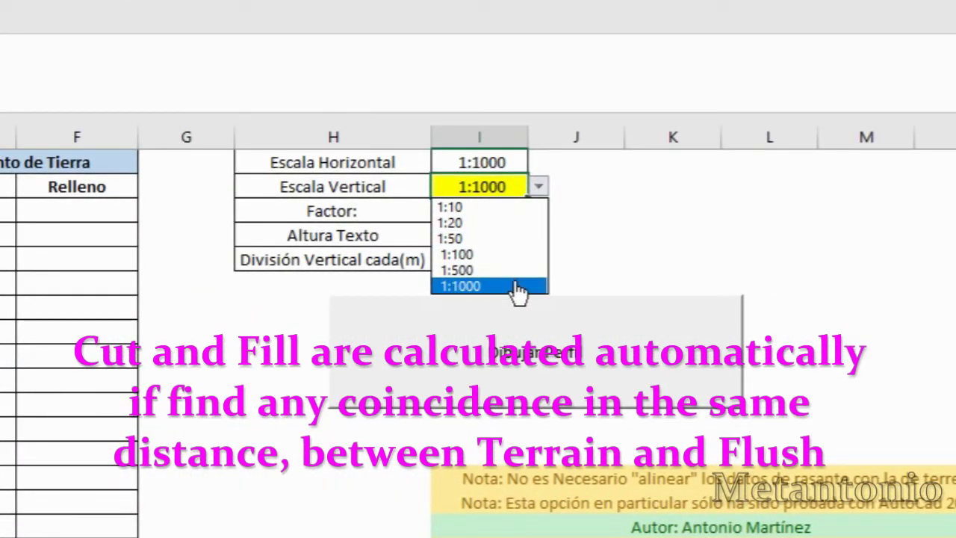
key(Escape)
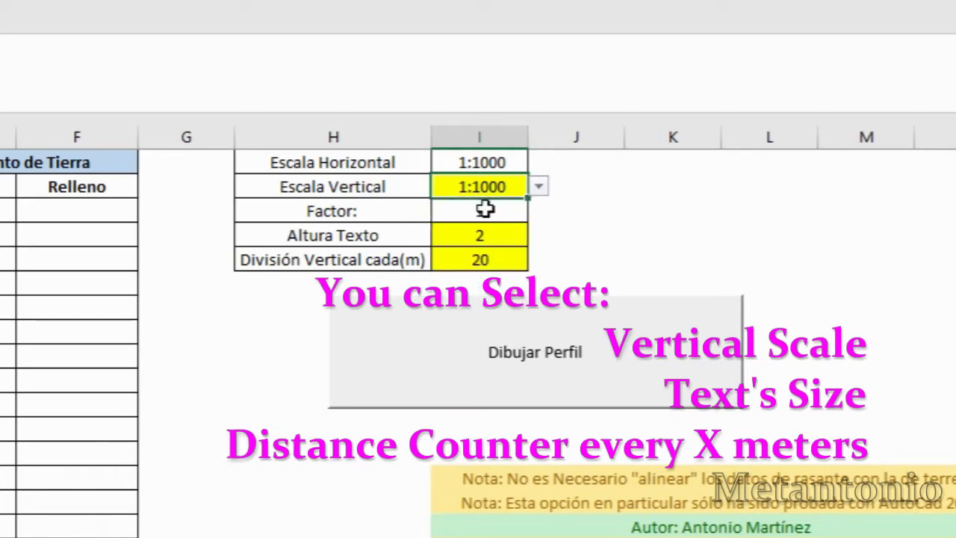
click(498, 234)
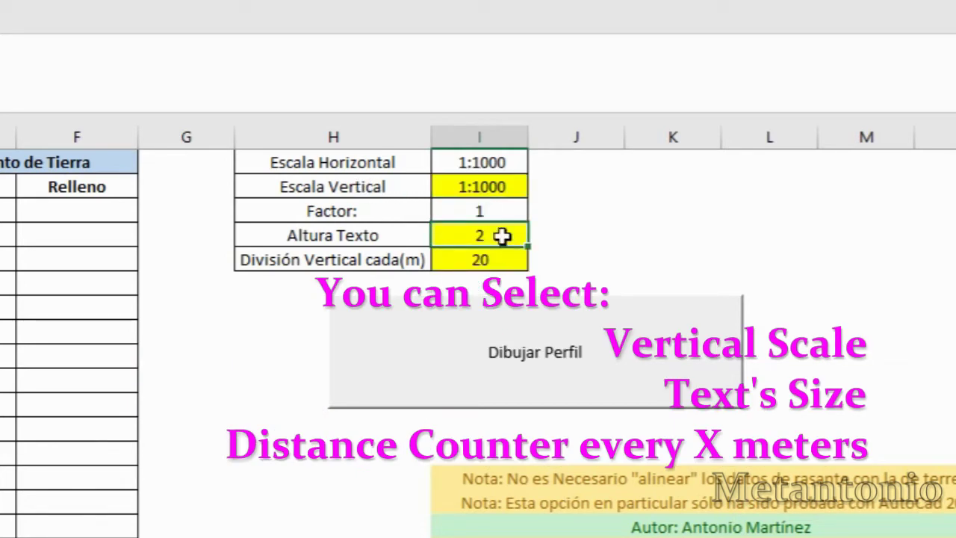
click(487, 257)
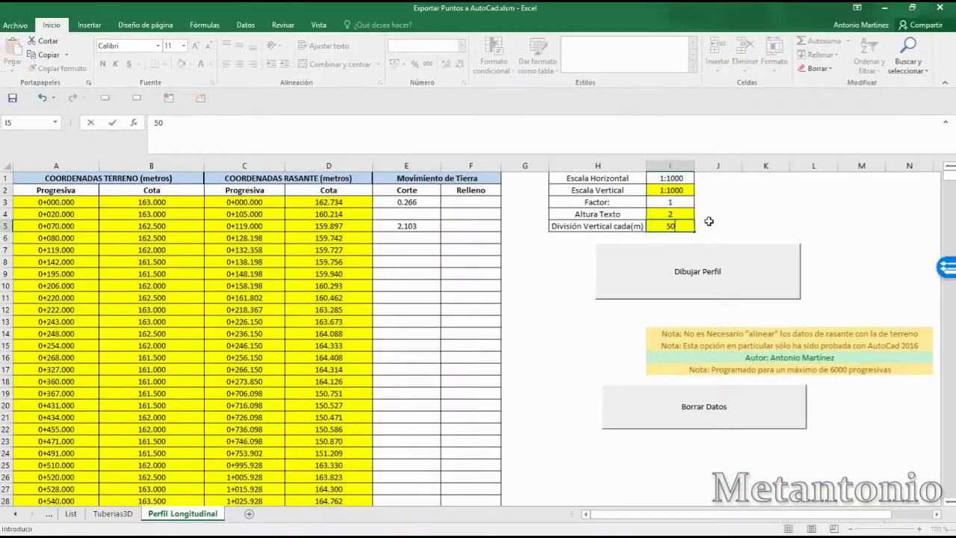
text(50)
key(Return)
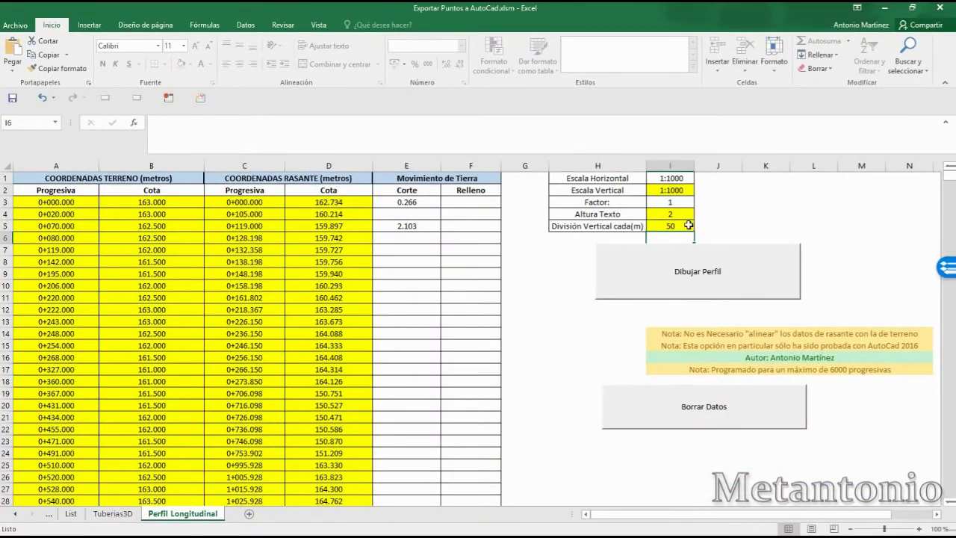
click(688, 224)
text(2)
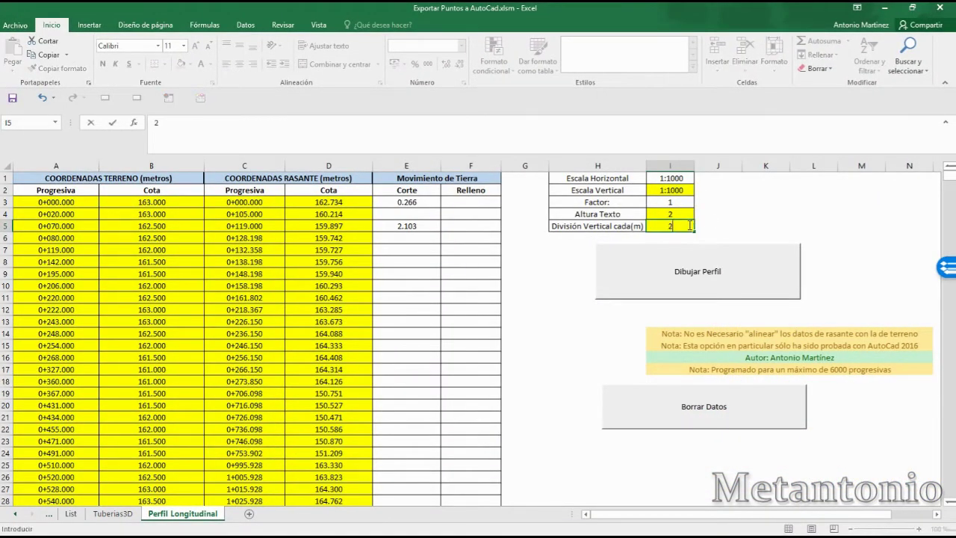
key(Return)
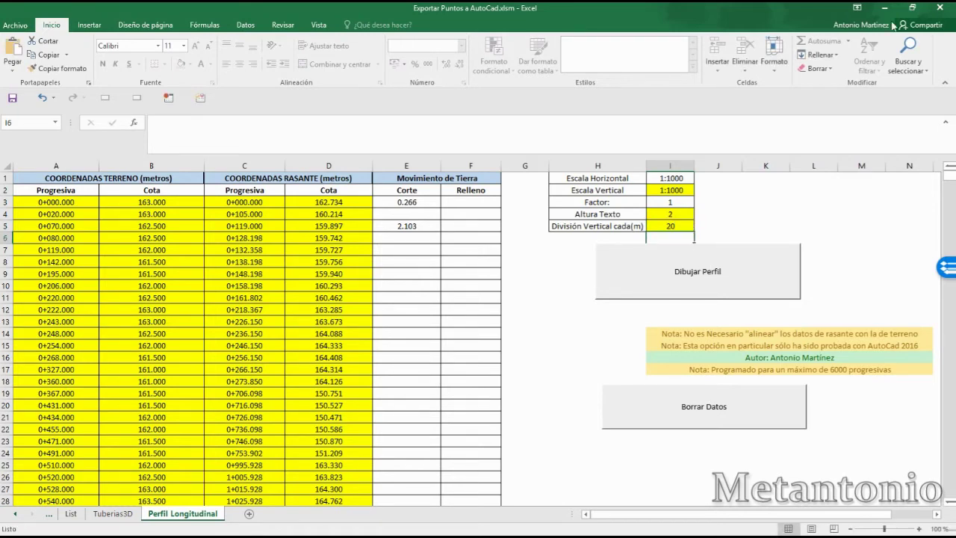
Step: Dock the Excel window on the left half of the screen beside AutoCAD
click(913, 9)
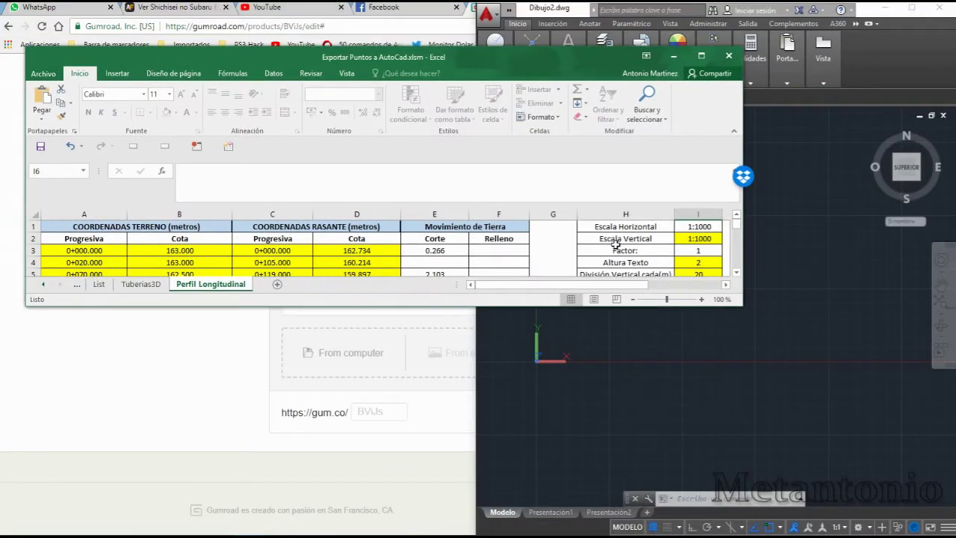
double_click(447, 53)
drag(226, 5, 1, 112)
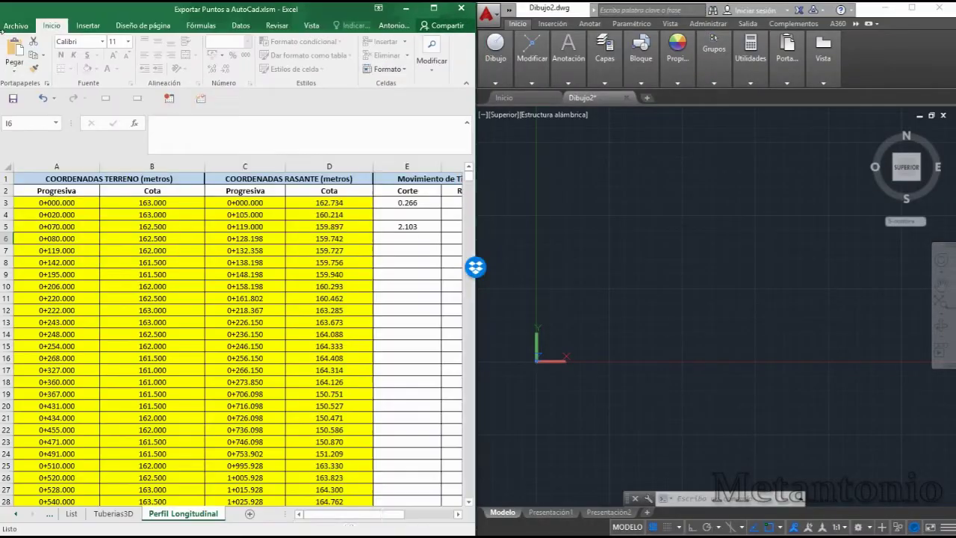
drag(348, 516, 392, 517)
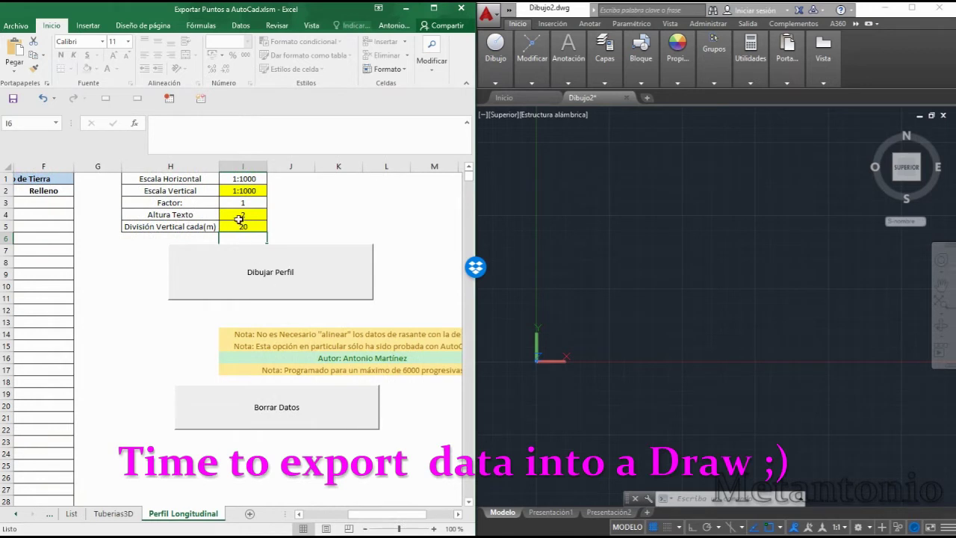
Step: Set vertical scale 1:1000, run Dibujar Perfil, and confirm grade, terrain, box, station and elevation messages
click(255, 191)
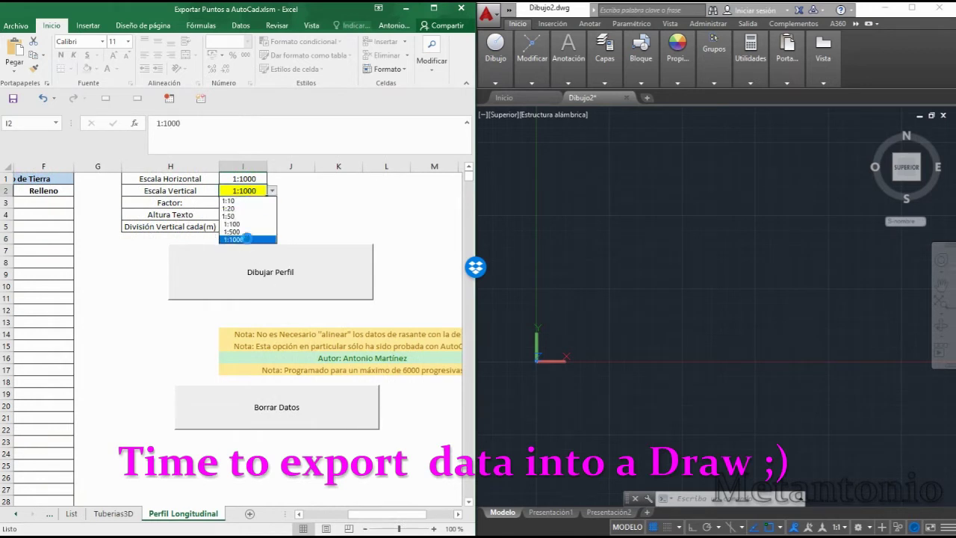
click(246, 239)
click(283, 273)
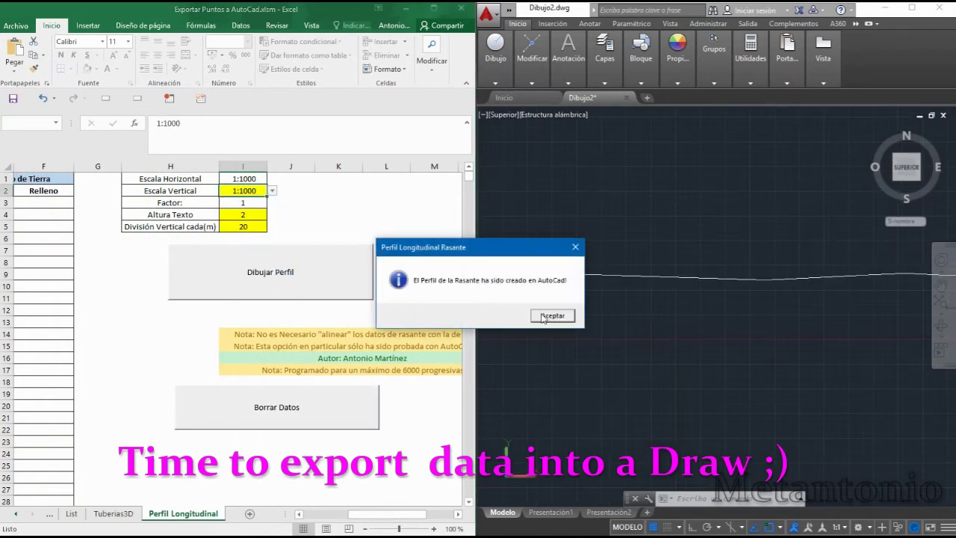
click(545, 317)
click(547, 316)
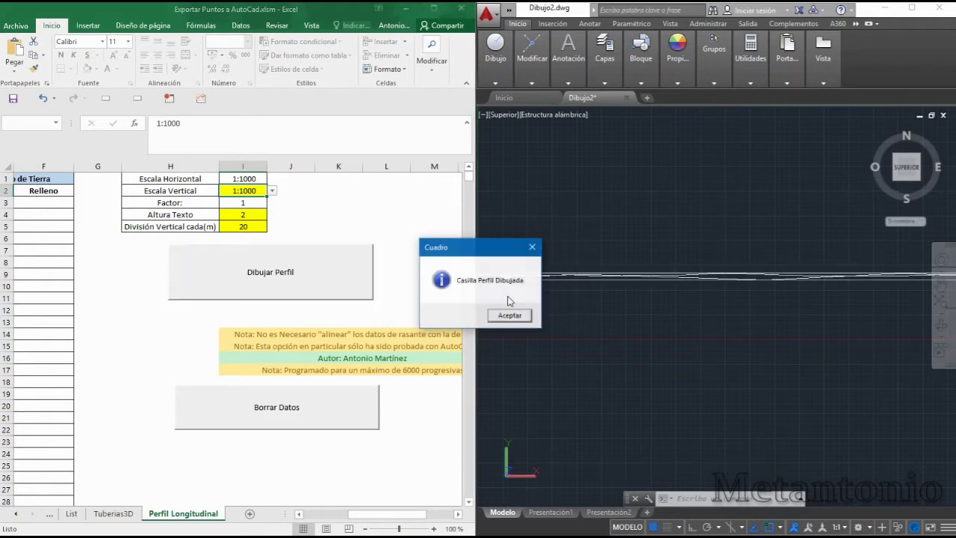
click(521, 318)
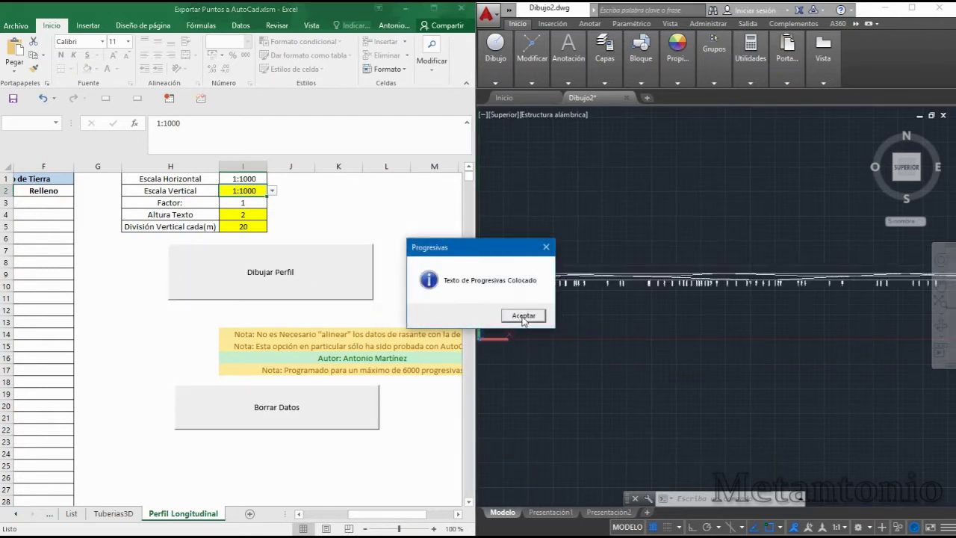
click(522, 317)
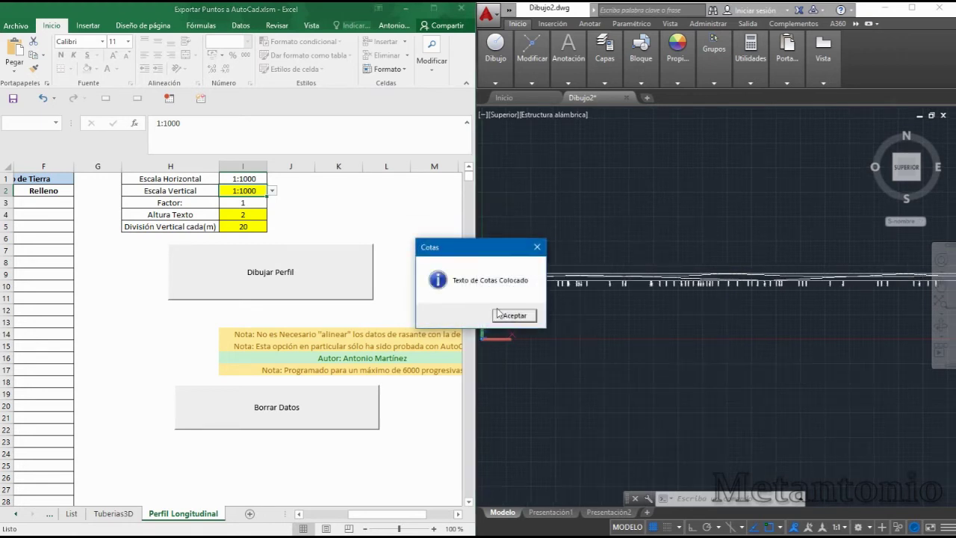
click(515, 316)
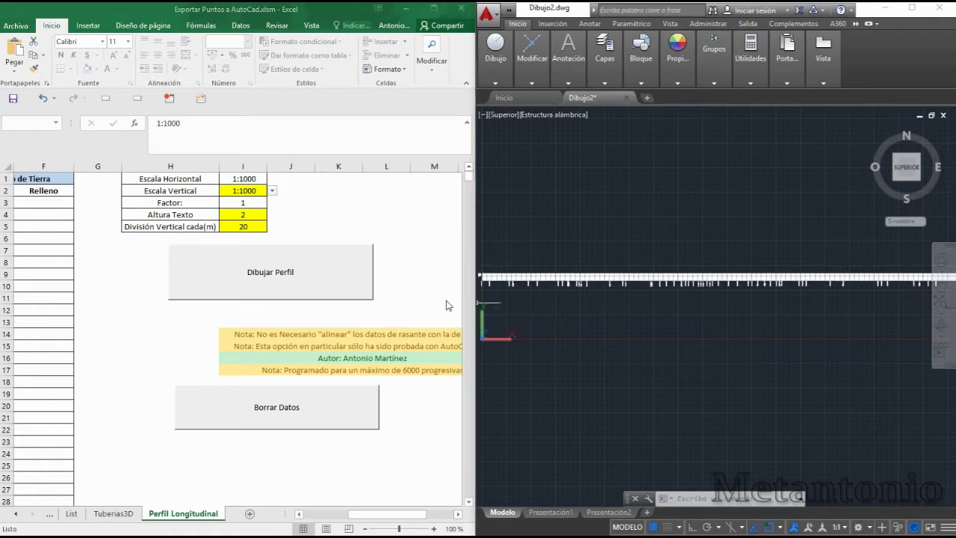
Step: Acknowledge the remaining progress messages through the cut and fill text placements
click(545, 315)
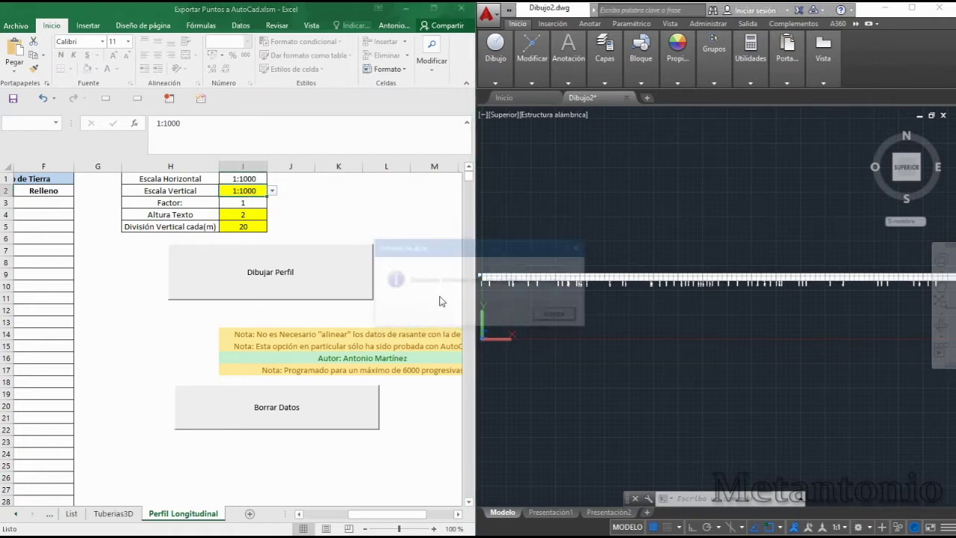
click(545, 317)
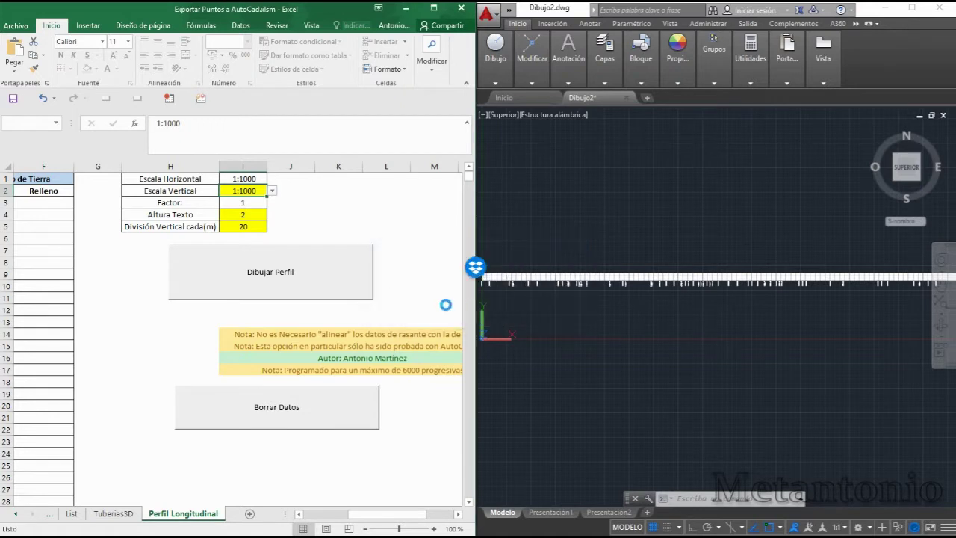
click(527, 316)
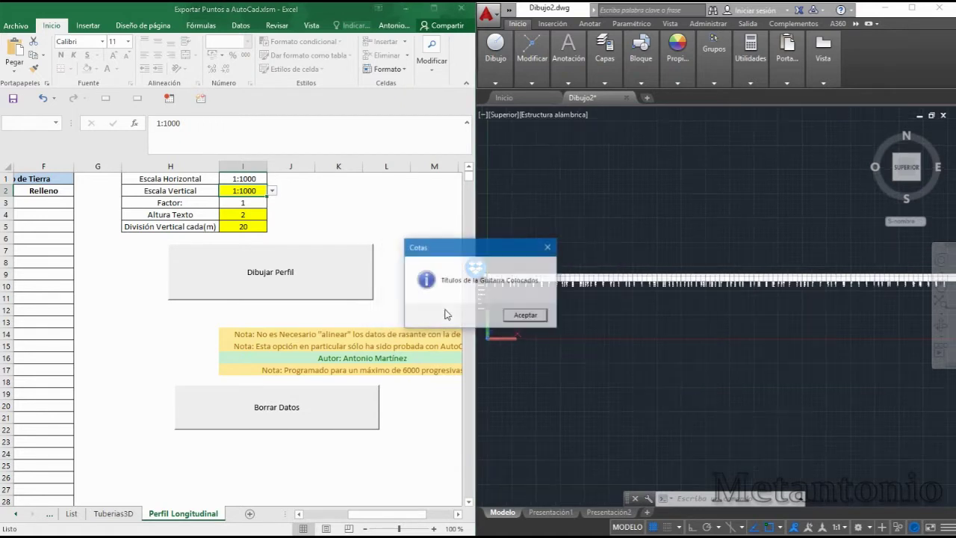
click(524, 315)
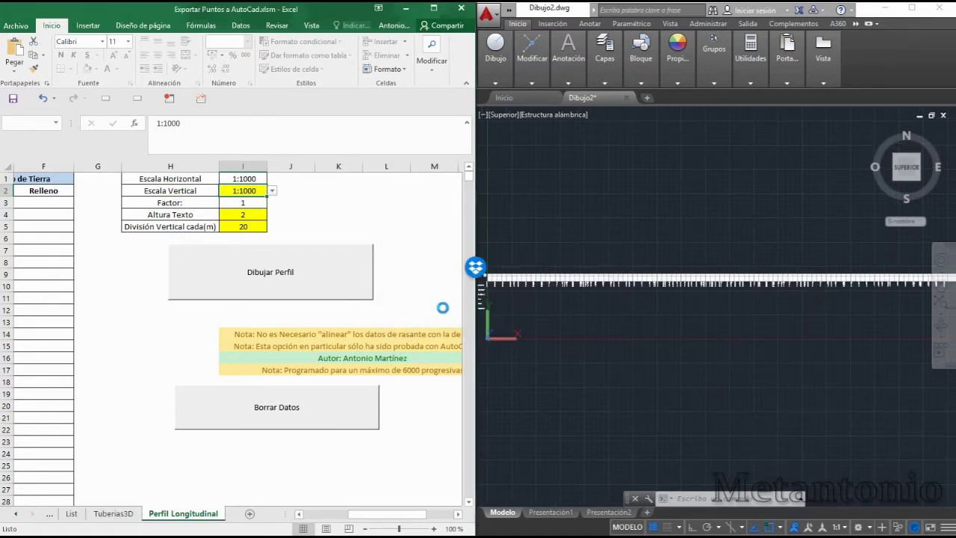
click(541, 317)
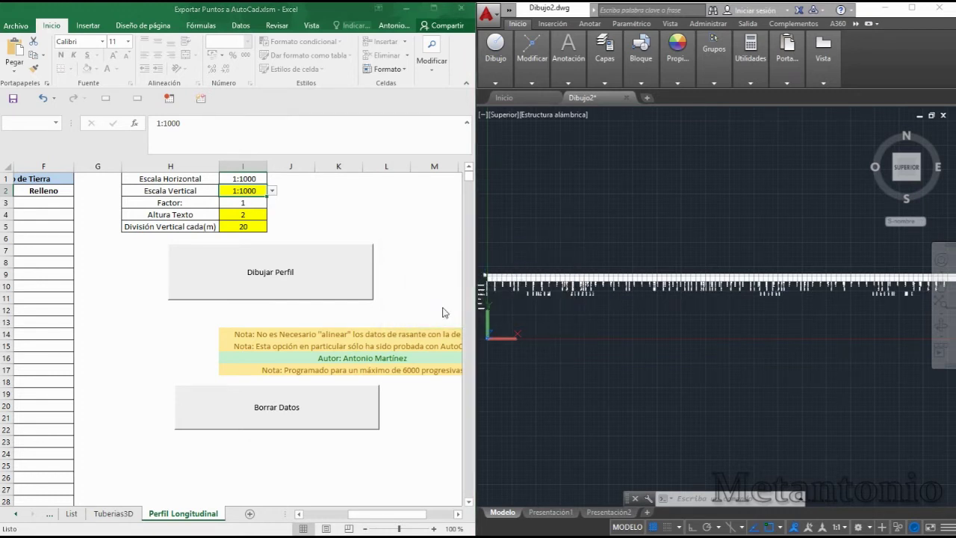
click(541, 316)
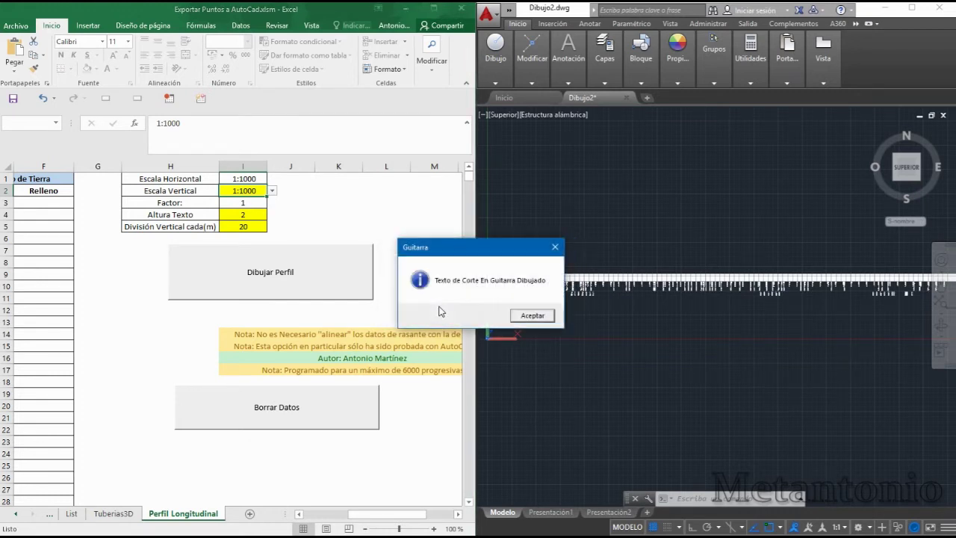
click(525, 316)
click(533, 316)
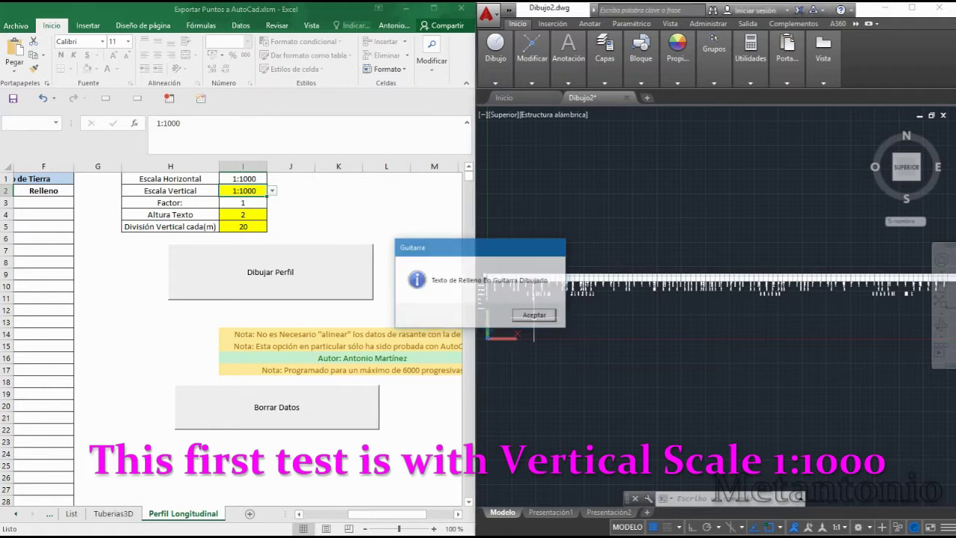
click(616, 324)
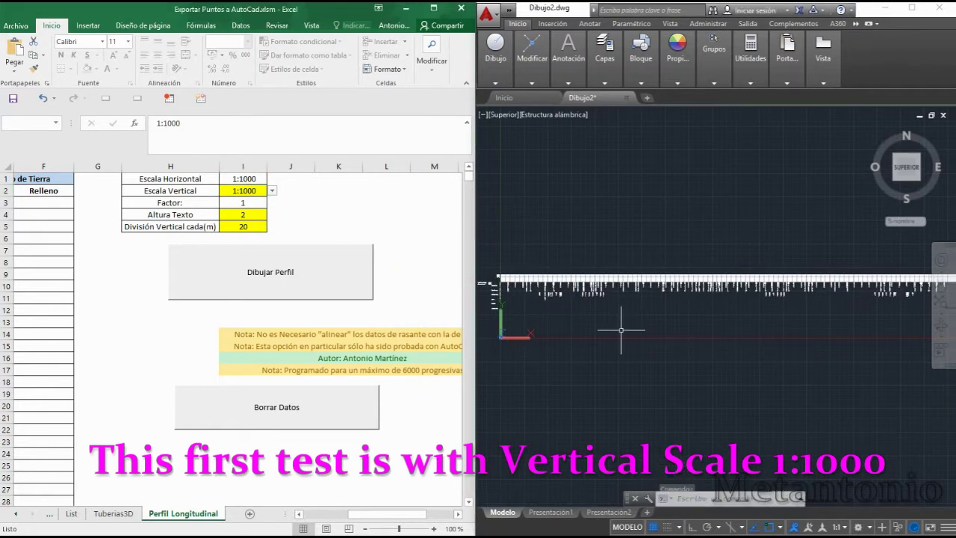
Step: Zoom out, then zoom in close on the profile's oversized station labels
scroll(583, 318, down, 3)
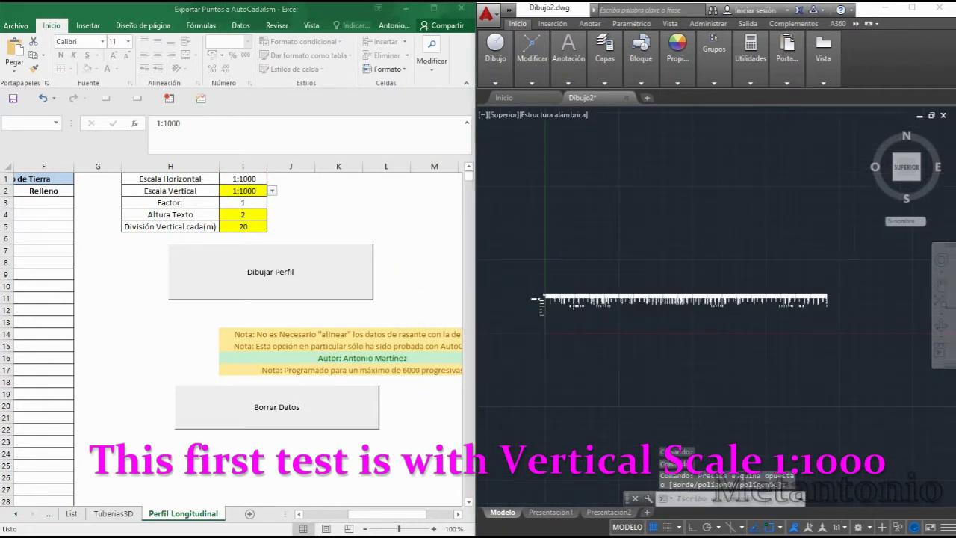
scroll(512, 245, up, 3)
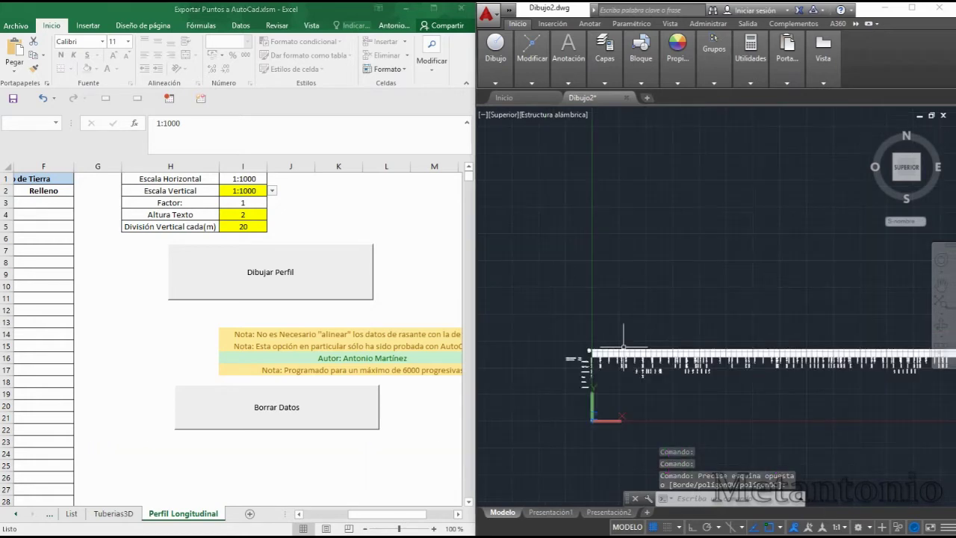
scroll(624, 348, up, 5)
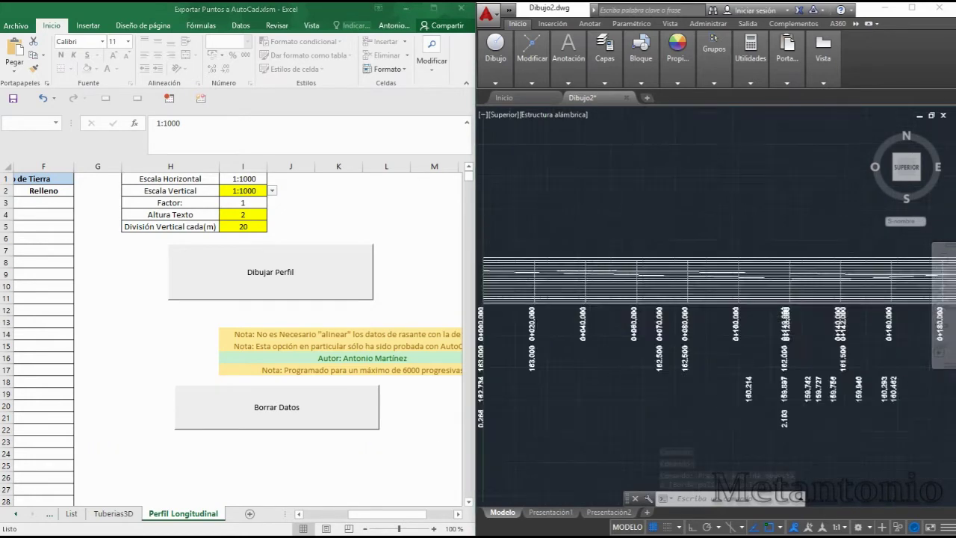
scroll(572, 360, down, 1)
scroll(677, 356, down, 1)
scroll(521, 289, up, 3)
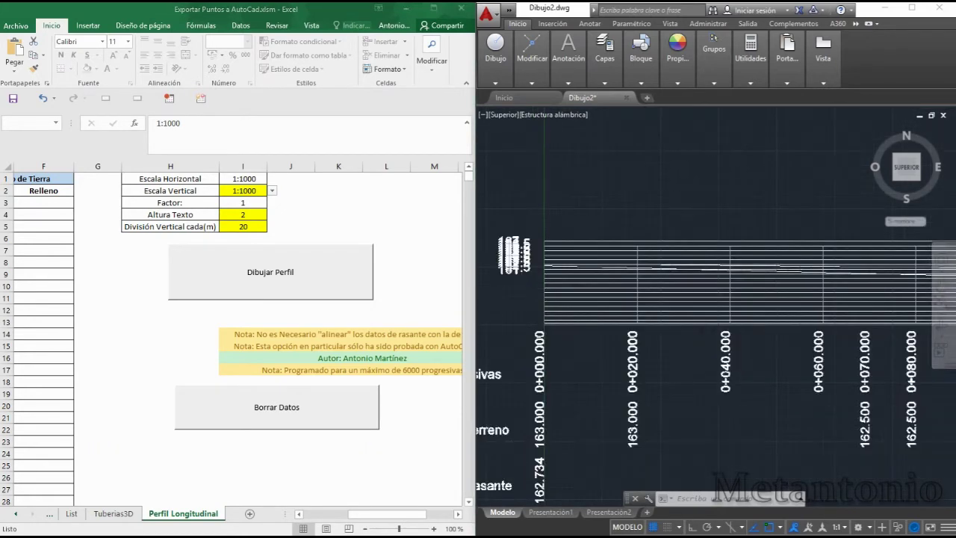
scroll(532, 286, up, 3)
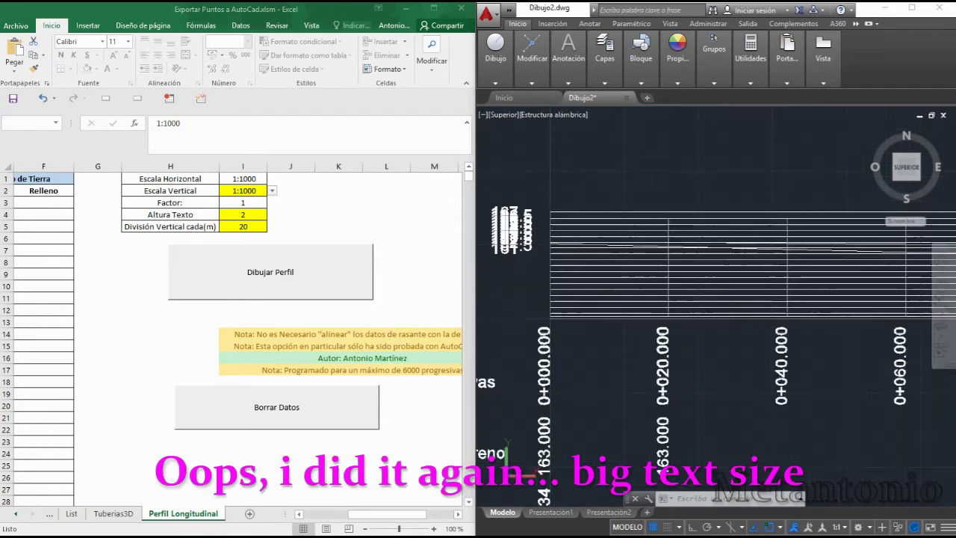
scroll(567, 257, down, 3)
scroll(691, 238, up, 4)
scroll(694, 242, up, 3)
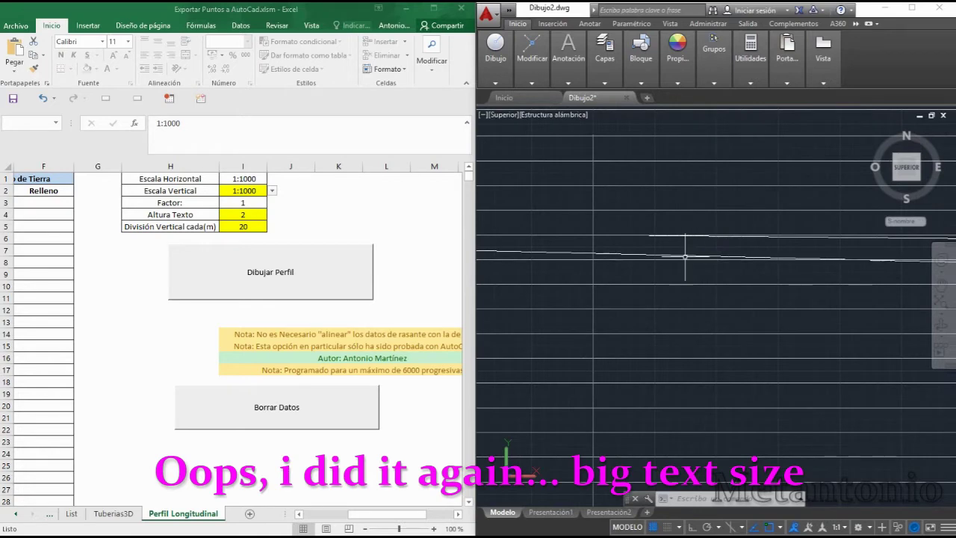
scroll(630, 254, down, 3)
scroll(657, 300, down, 3)
scroll(657, 300, up, 2)
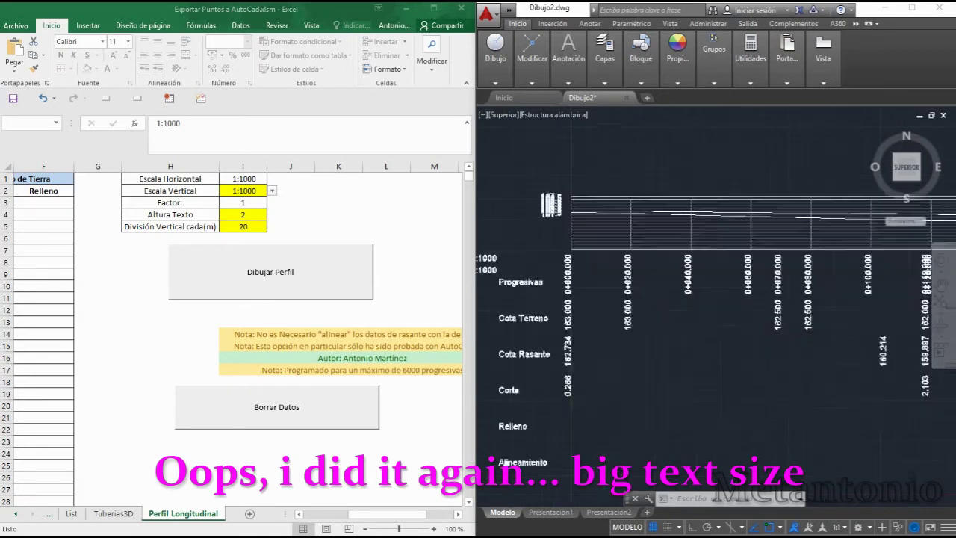
scroll(646, 296, up, 1)
scroll(634, 294, up, 2)
Step: Select the 0+000.000, 0+020.000 and 0+040.000 station labels to inspect them, then clear the selection
click(620, 273)
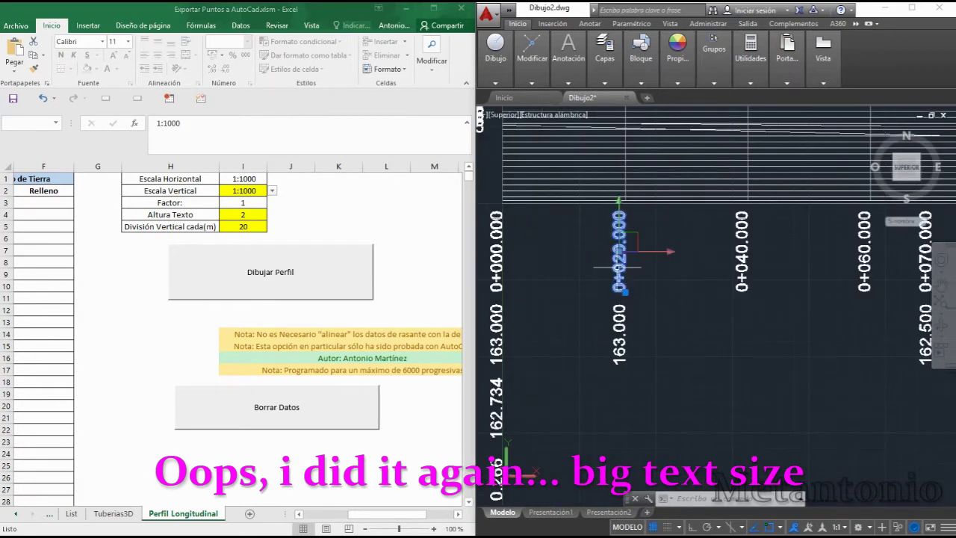
click(496, 254)
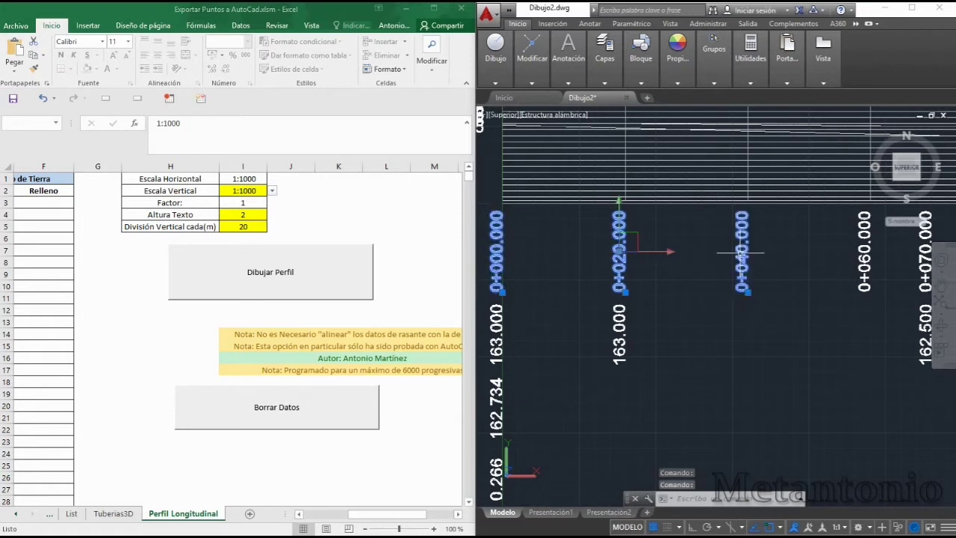
click(741, 254)
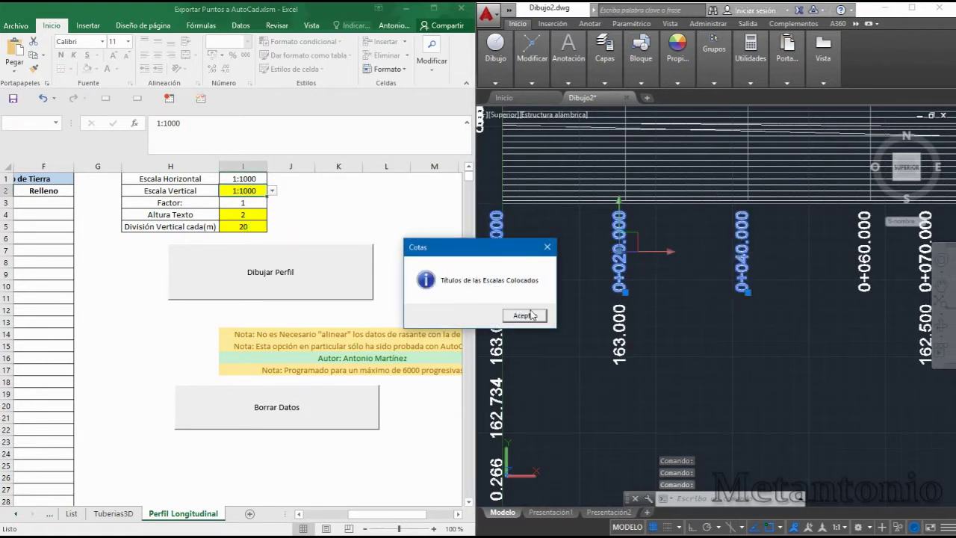
click(532, 315)
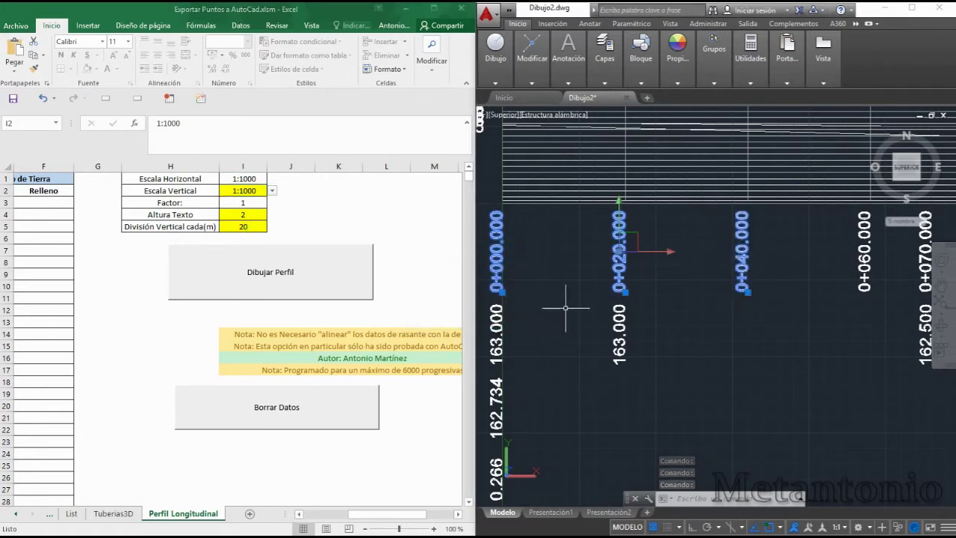
key(Escape)
scroll(609, 307, down, 3)
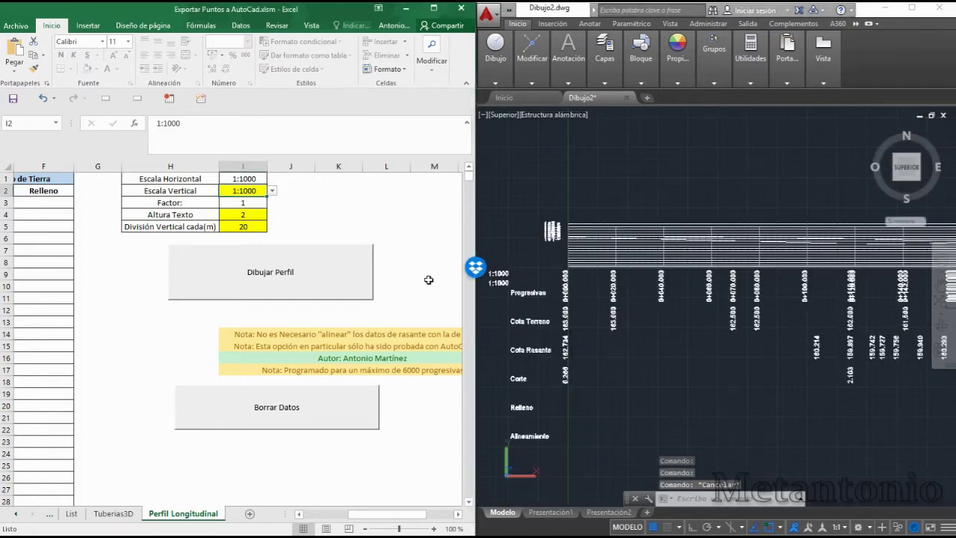
Step: Compare the vertical division value in cell I5 against the 0+020.000 station label
click(233, 224)
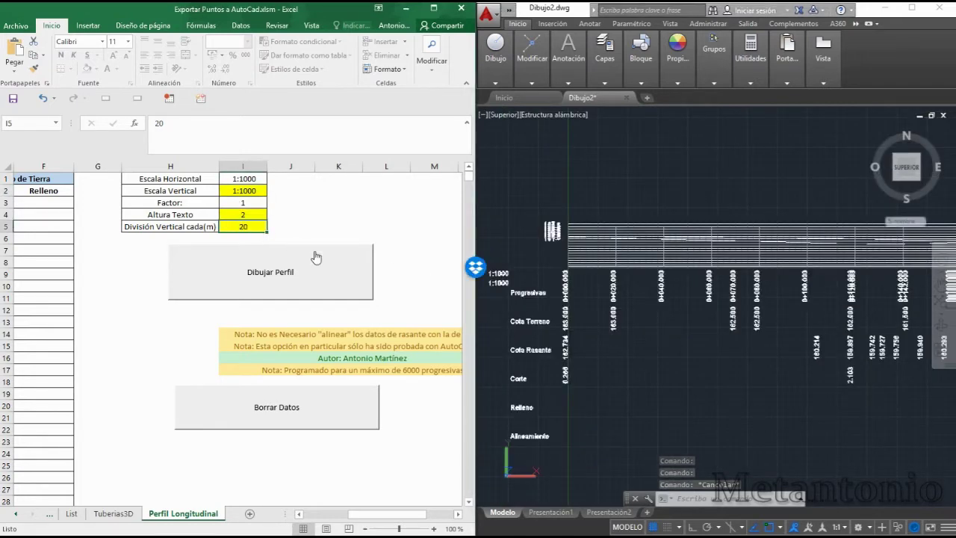
scroll(612, 292, up, 2)
click(616, 291)
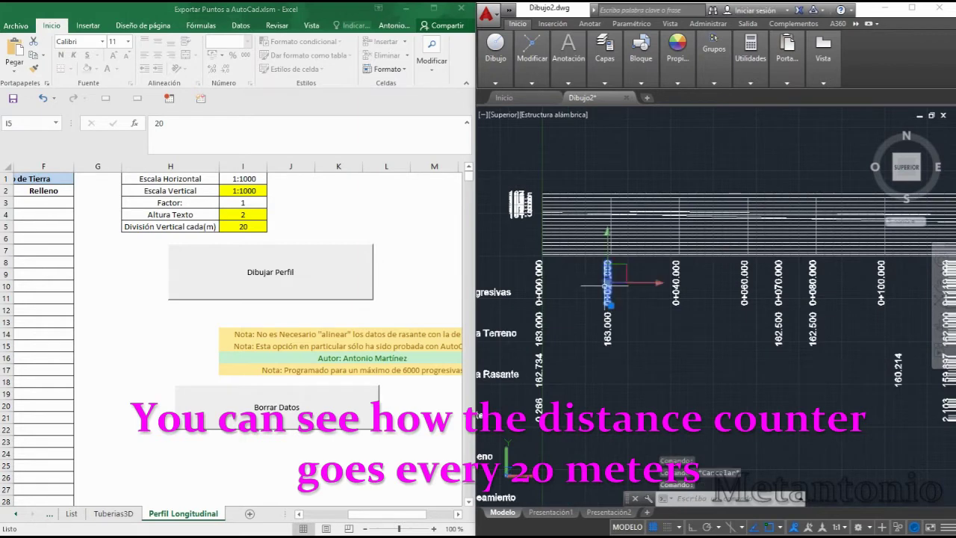
scroll(617, 291, up, 2)
scroll(619, 293, up, 1)
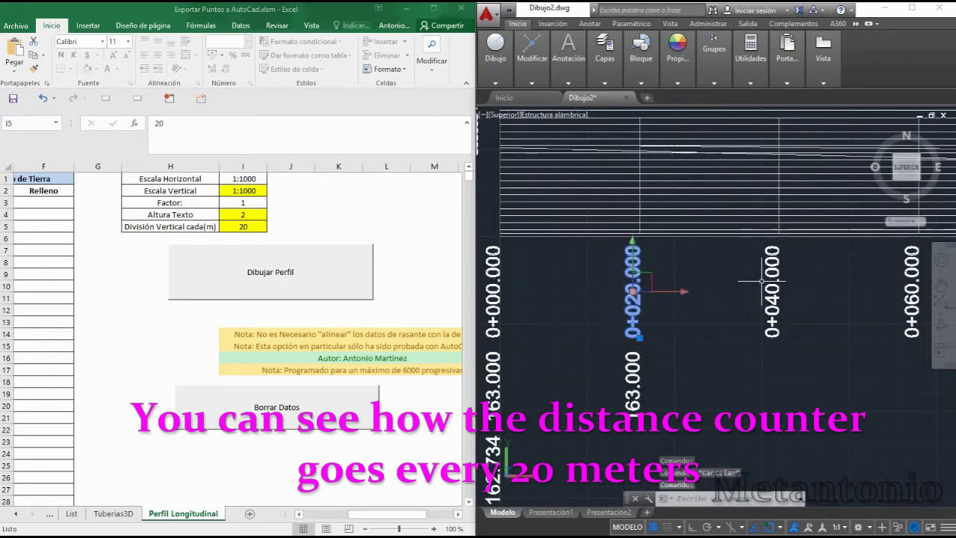
double_click(253, 227)
click(480, 267)
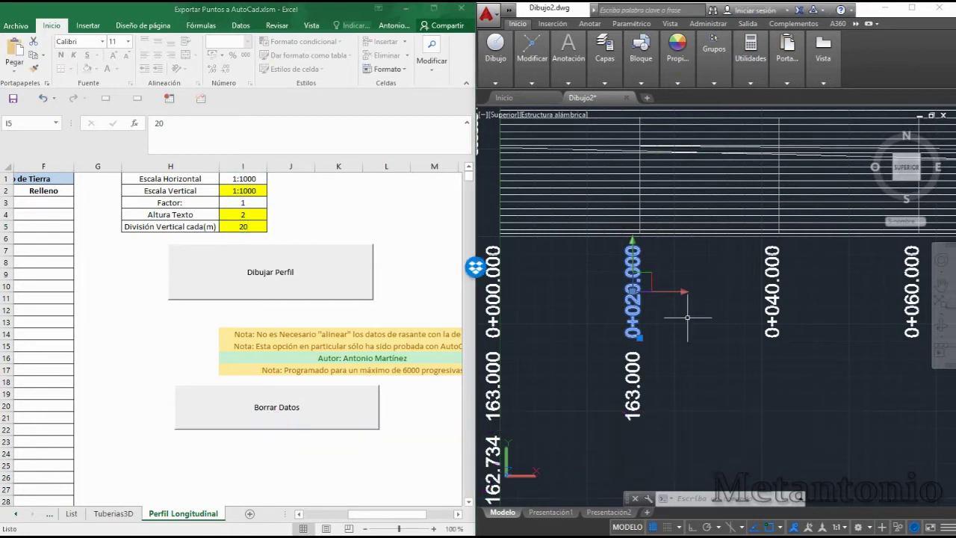
scroll(493, 254, down, 3)
scroll(521, 217, up, 1)
Step: Check the text height in I4, then window-select the entire drawn profile
key(Escape)
scroll(521, 217, up, 1)
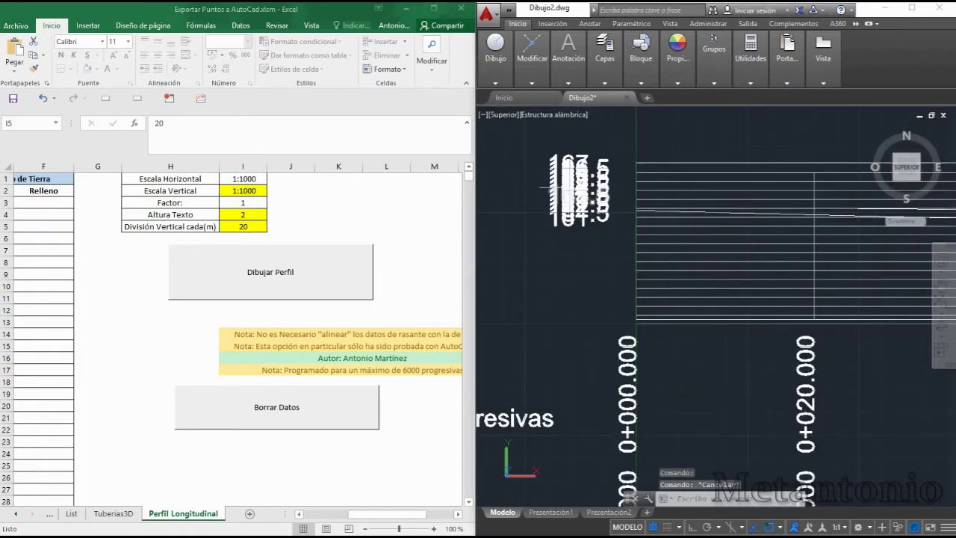
click(249, 214)
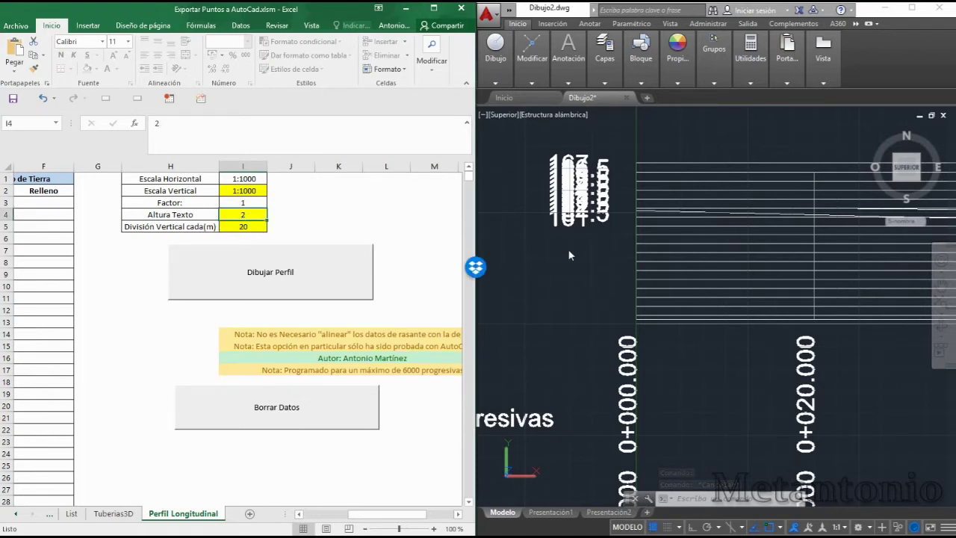
scroll(551, 286, down, 3)
scroll(551, 286, down, 2)
scroll(568, 299, down, 1)
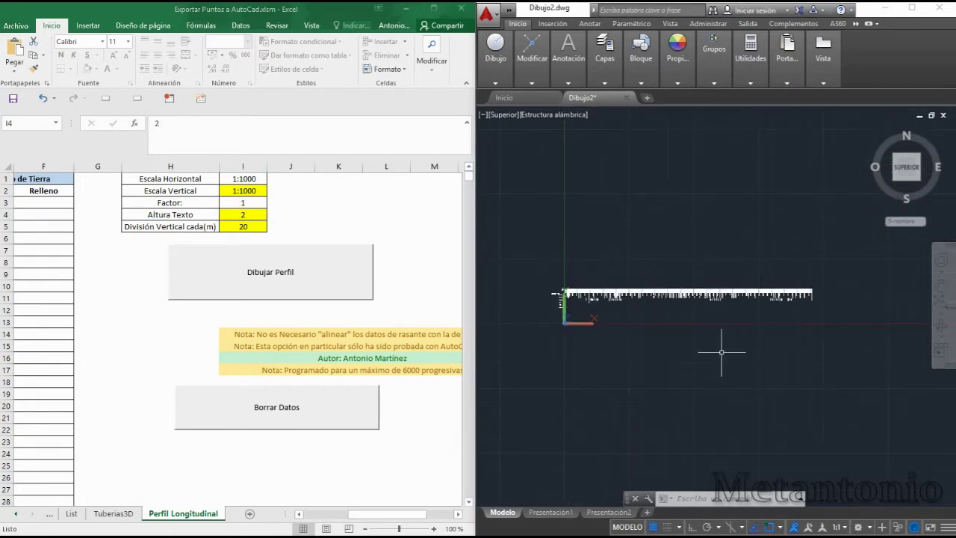
click(858, 358)
click(513, 244)
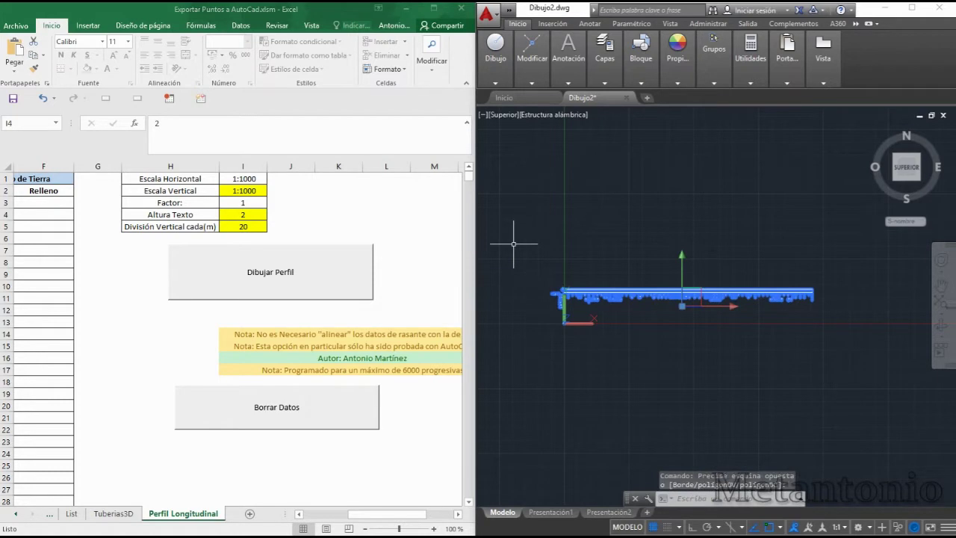
Step: Delete the old profile, set vertical scale I2 to 1:500, and run Dibujar Perfil
key(Delete)
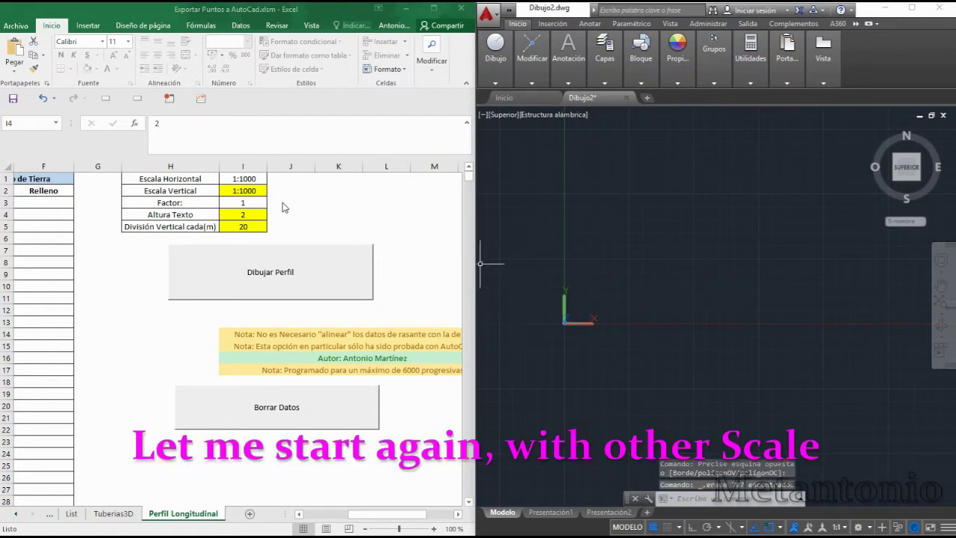
click(248, 190)
click(271, 192)
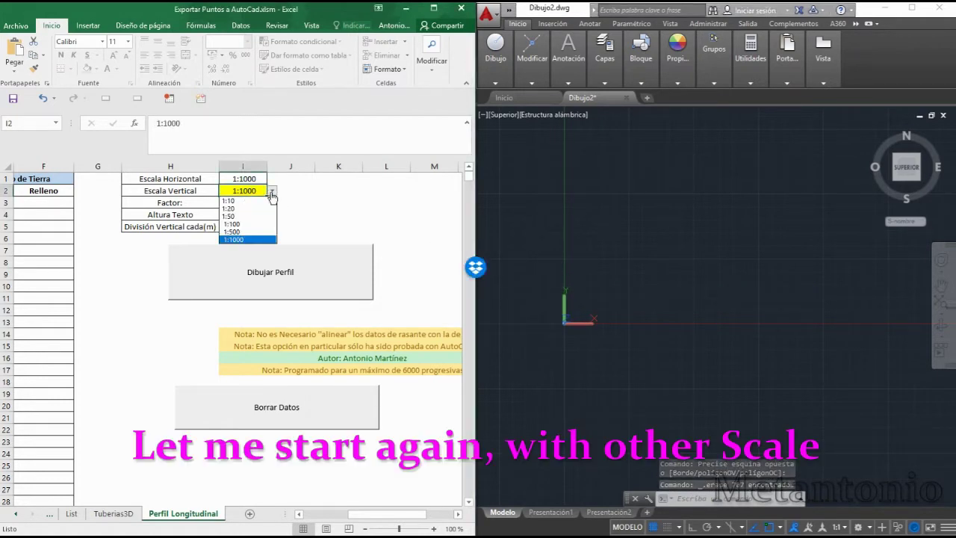
click(250, 231)
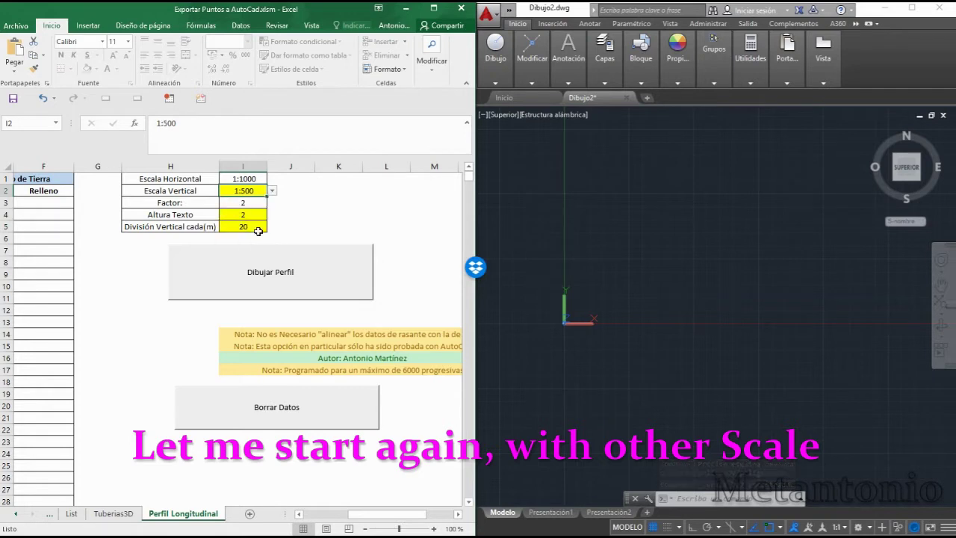
click(294, 276)
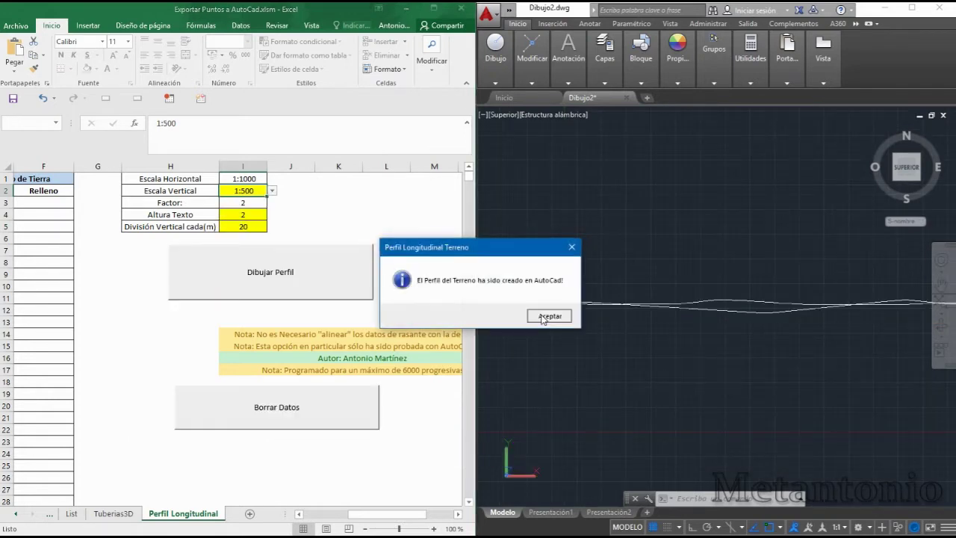
Step: Acknowledge the profile, curve, stations, data note, division and proposals messages
click(535, 314)
click(522, 318)
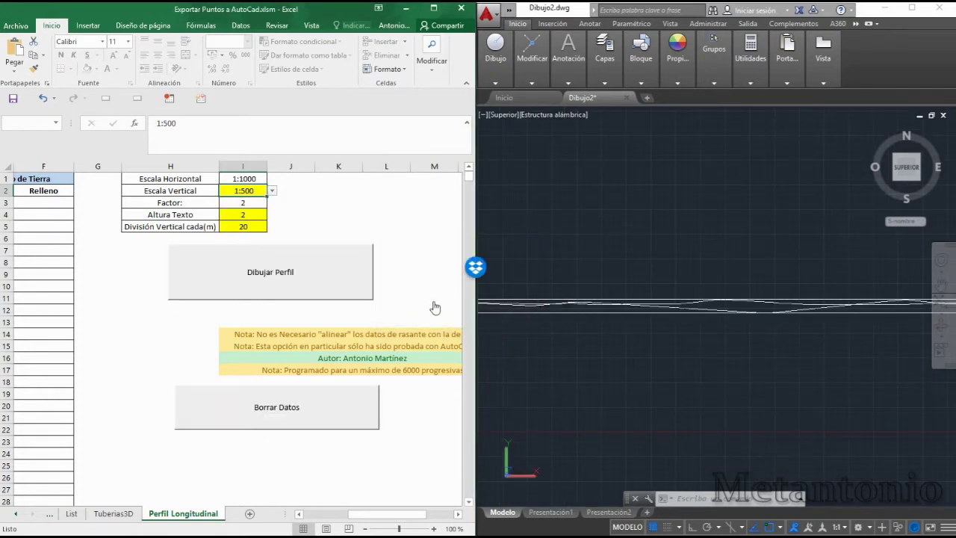
click(515, 314)
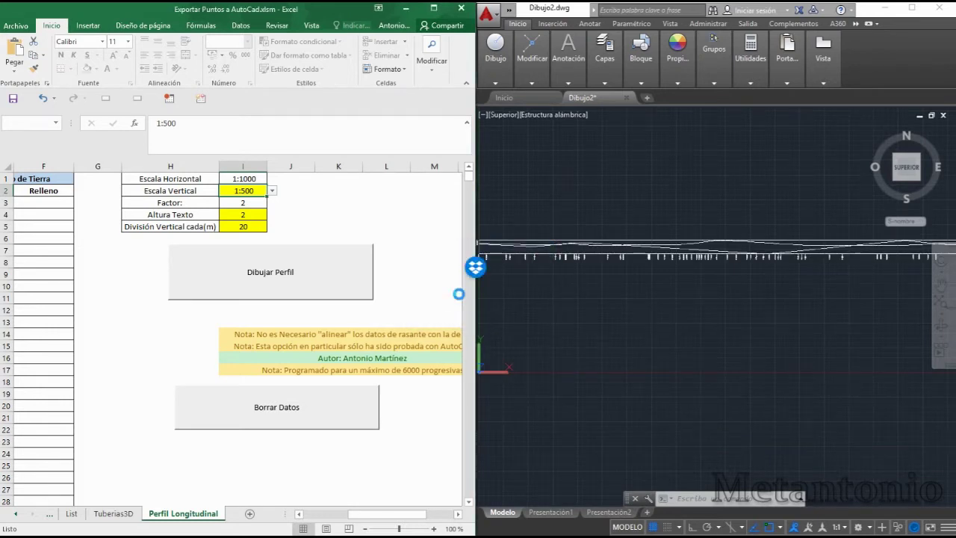
click(513, 316)
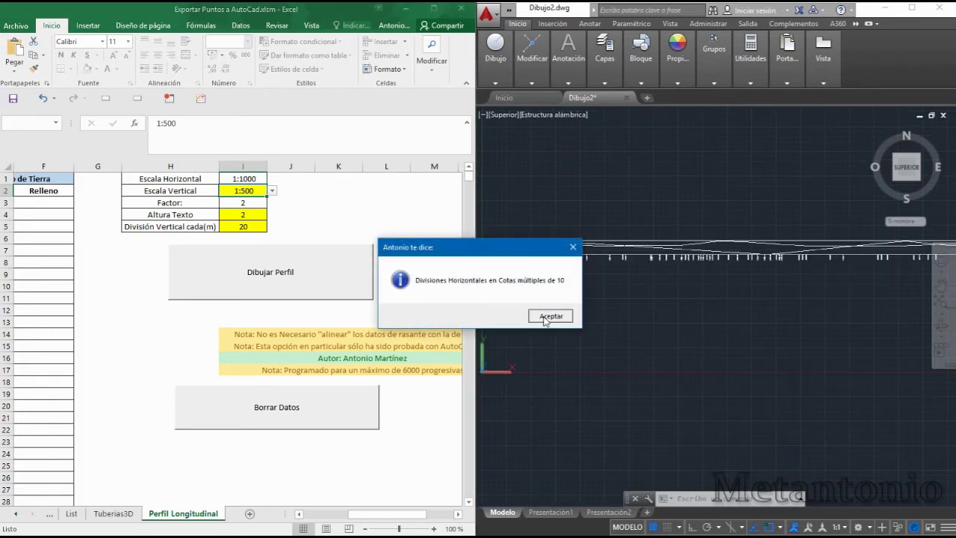
click(545, 318)
click(557, 316)
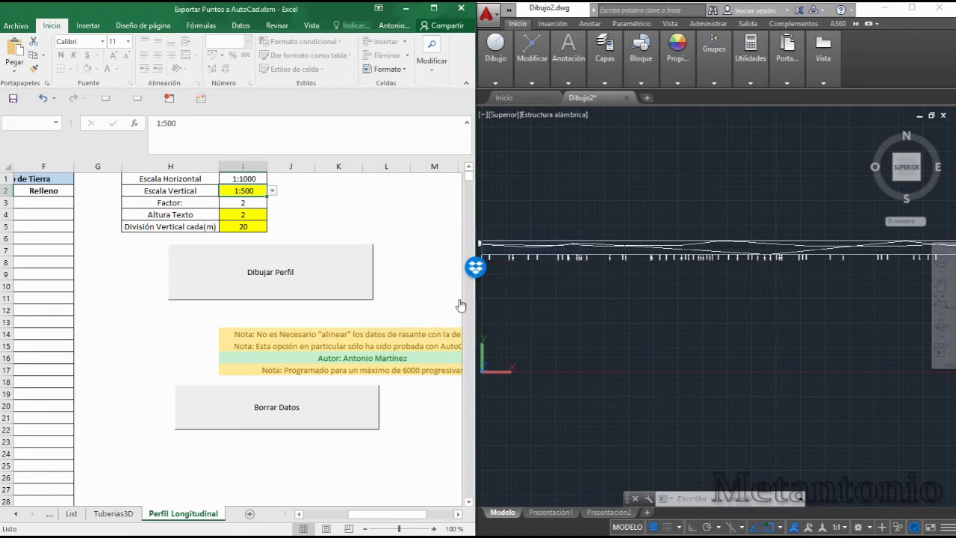
click(527, 315)
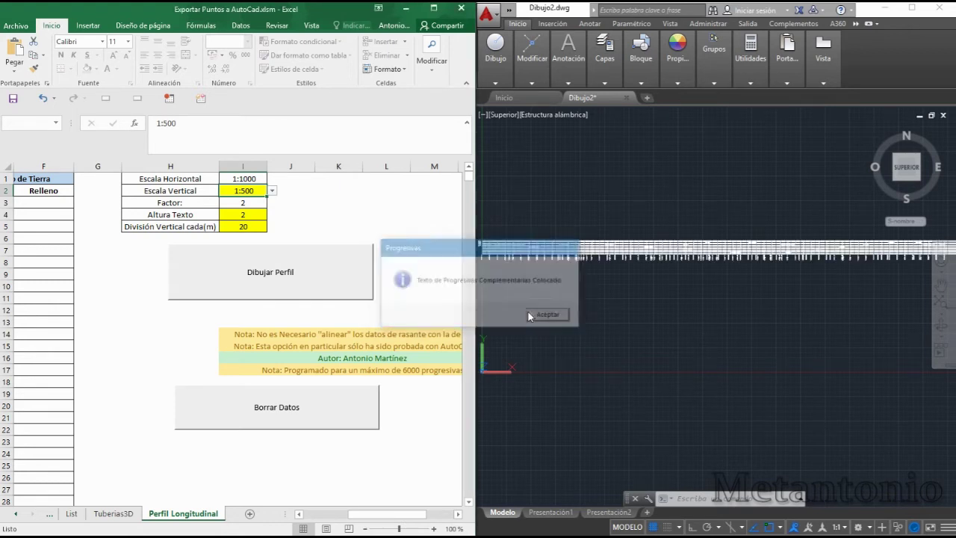
Step: Acknowledge the band titles, complementary stations, cut text and scale titles messages, then select an empty cell
click(529, 316)
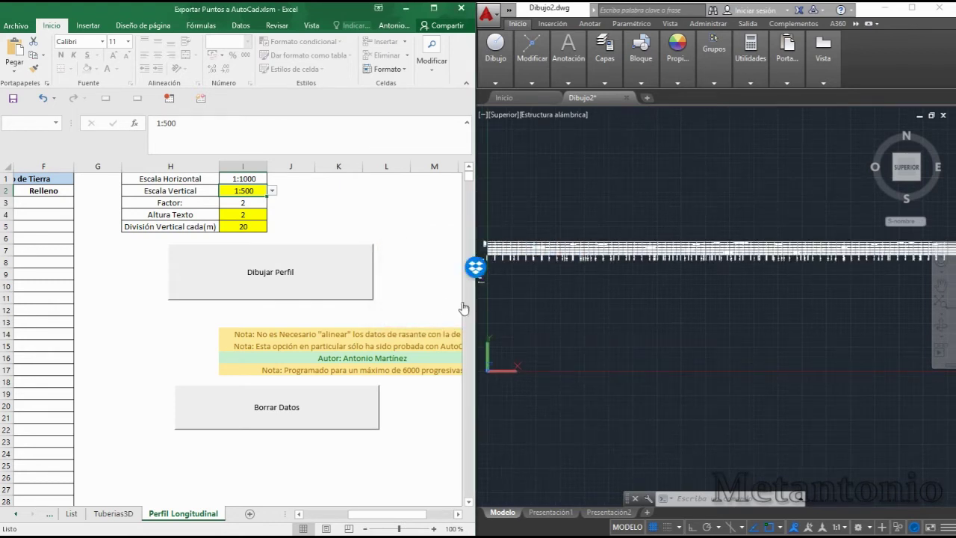
click(543, 315)
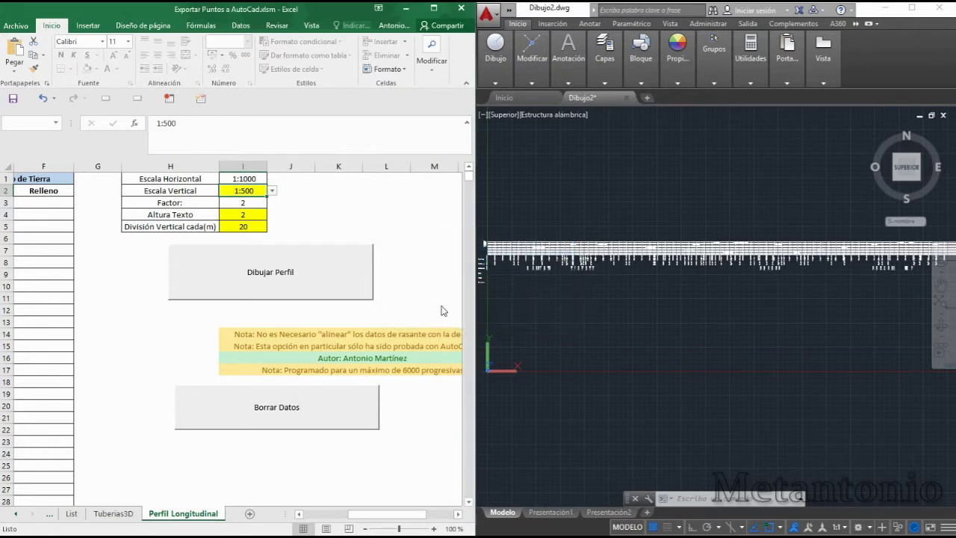
click(527, 315)
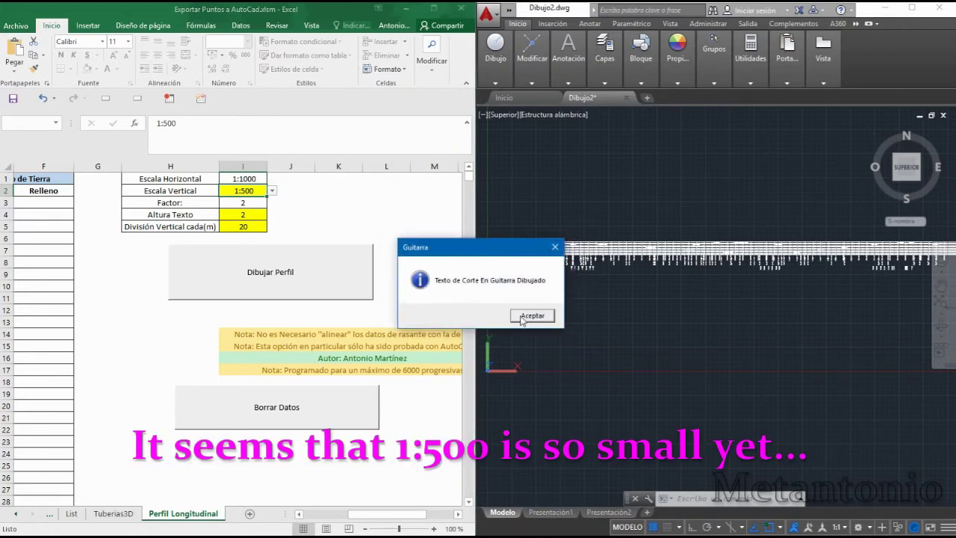
click(521, 316)
click(525, 317)
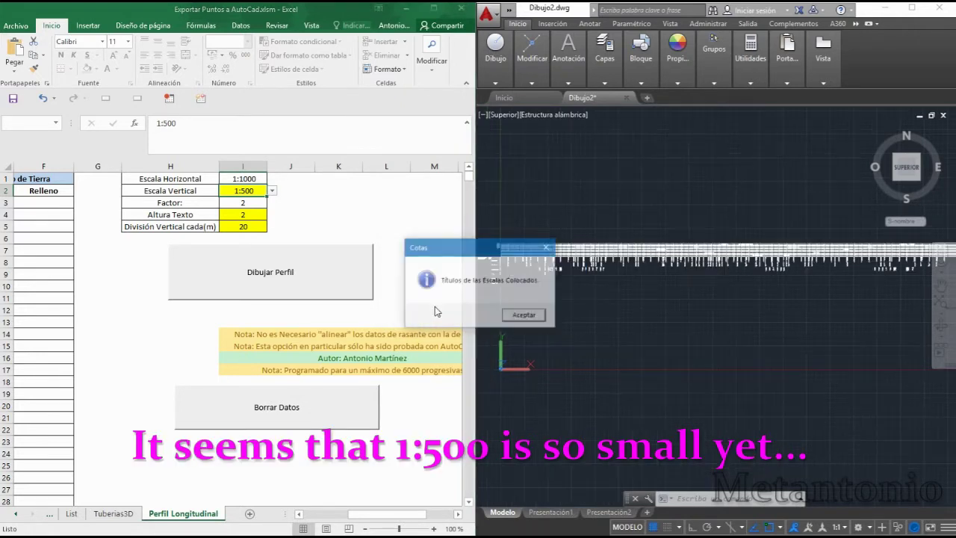
click(525, 315)
click(433, 308)
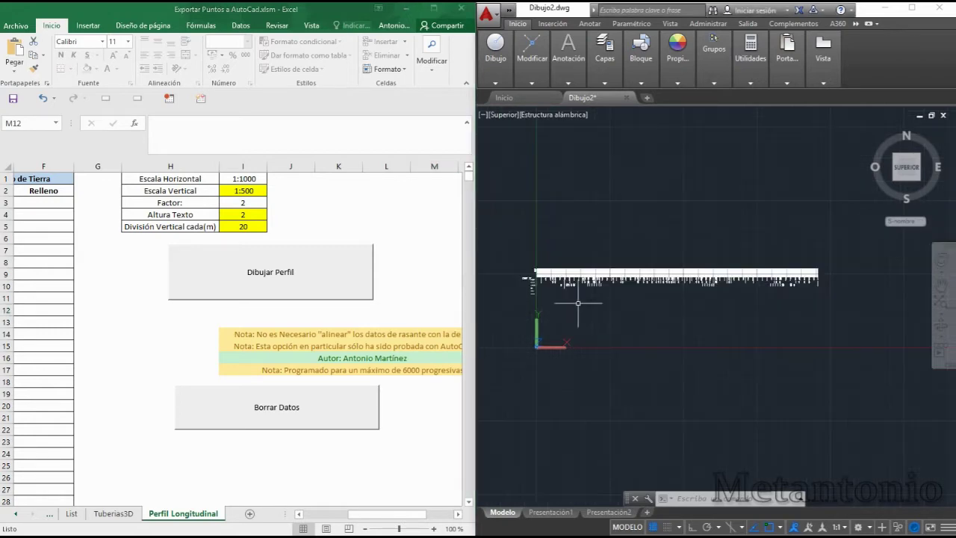
Step: Zoom into the elevation and station labels at the profile's left end, then zoom back out
scroll(505, 271, up, 1)
scroll(505, 271, up, 1)
scroll(506, 271, up, 1)
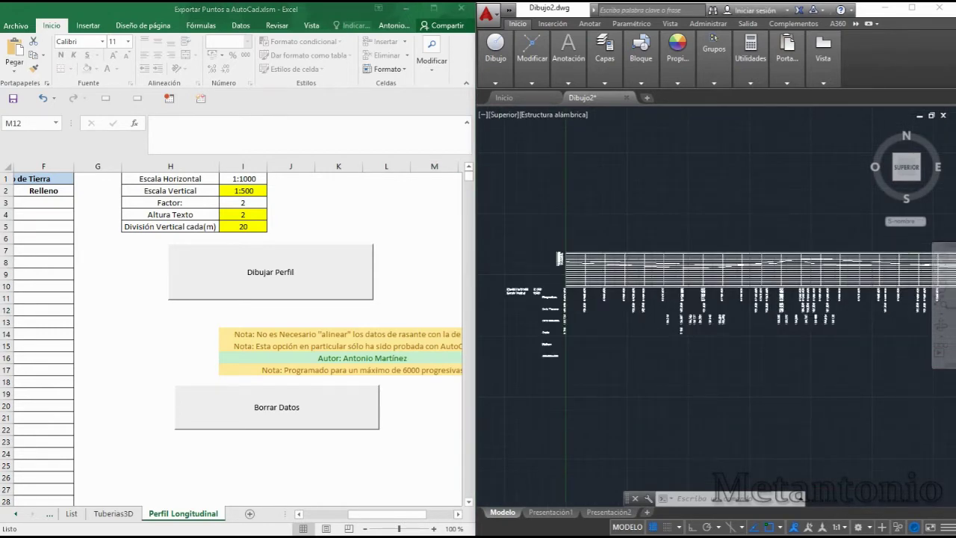
scroll(558, 258, up, 1)
scroll(564, 255, up, 1)
scroll(567, 253, up, 1)
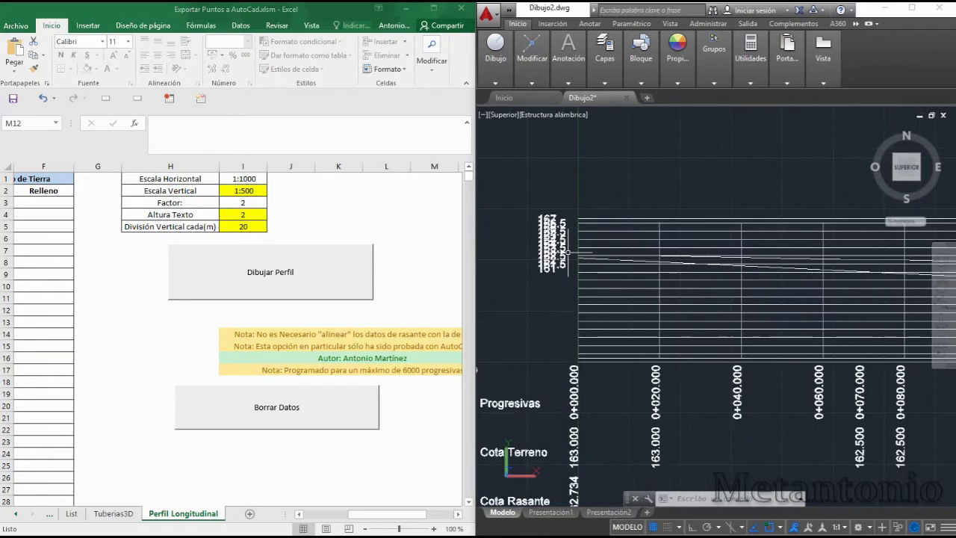
scroll(567, 252, up, 1)
scroll(560, 256, up, 1)
scroll(564, 260, down, 1)
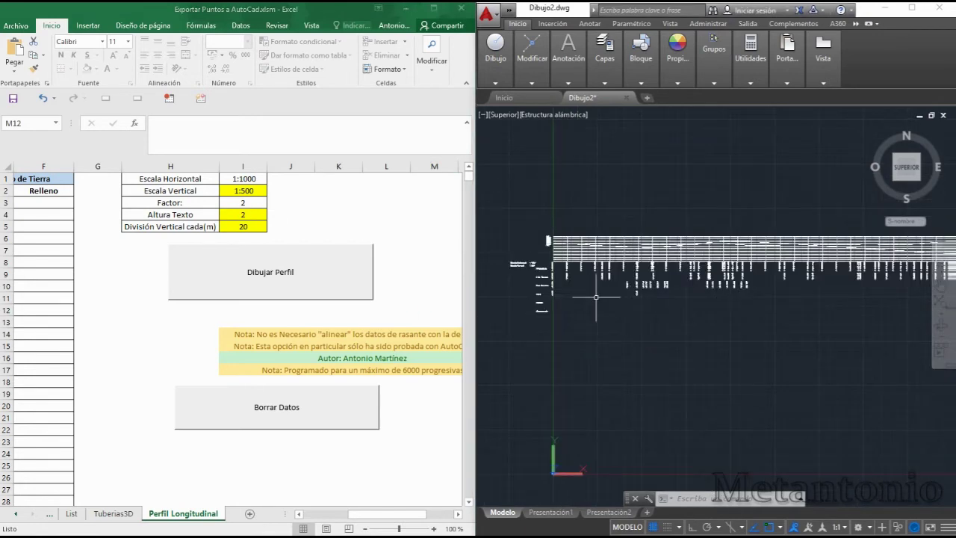
scroll(596, 298, down, 2)
Step: Window-select and delete the 1:500 profile from the AutoCAD drawing
click(908, 336)
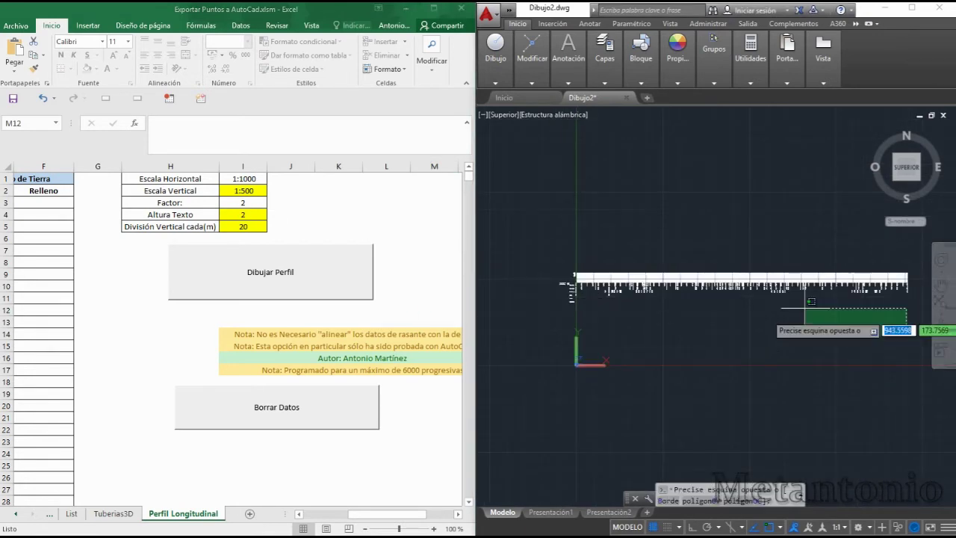
click(551, 234)
key(Delete)
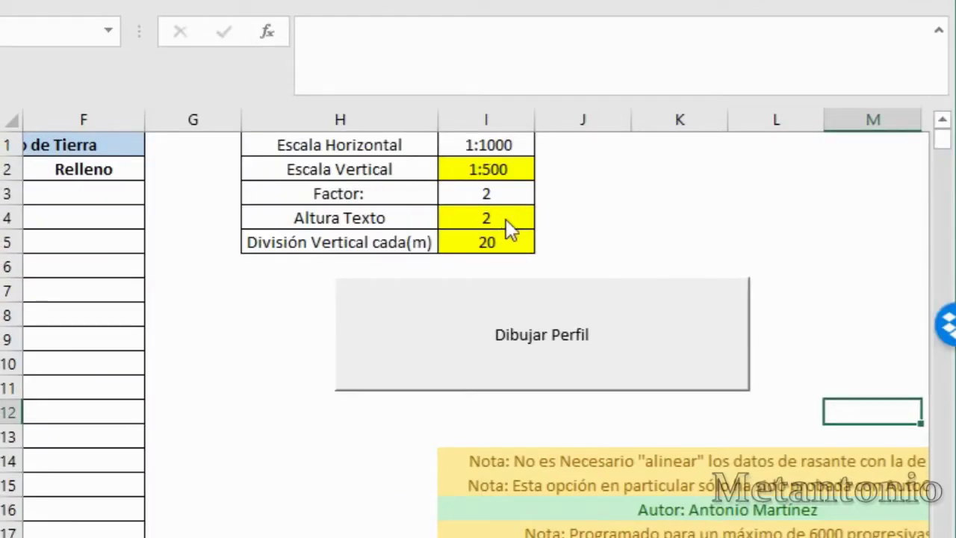
Step: Change the Altura Texto value in I4 from 2 to 1
double_click(232, 215)
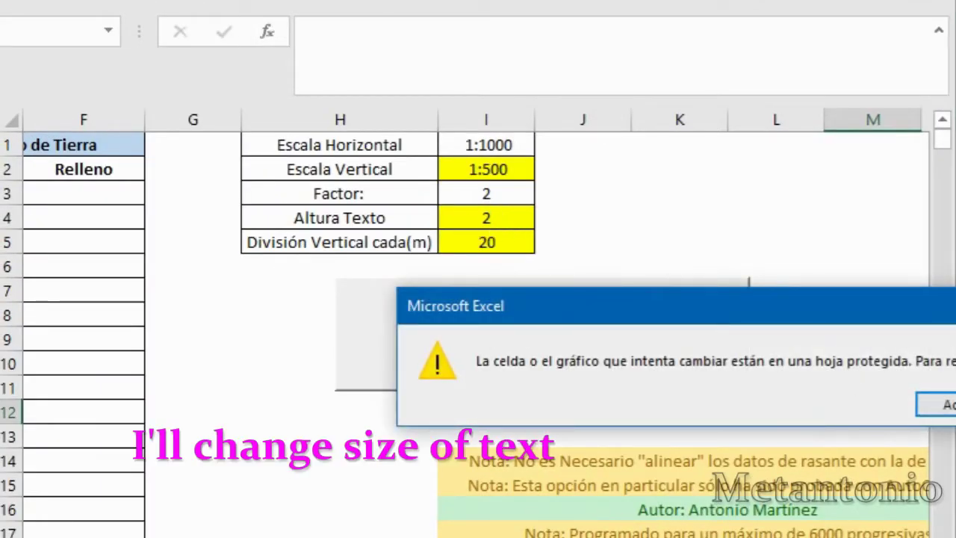
click(933, 404)
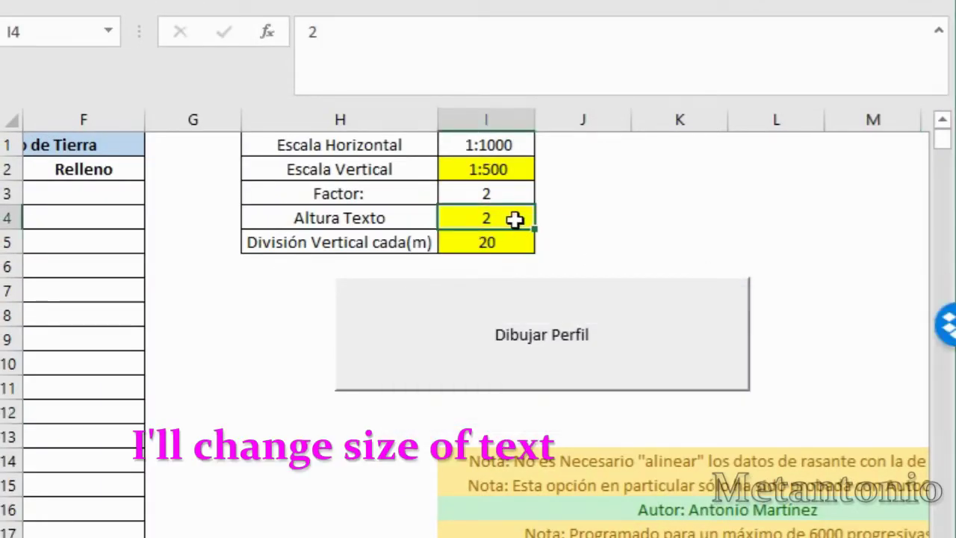
text(1)
click(411, 263)
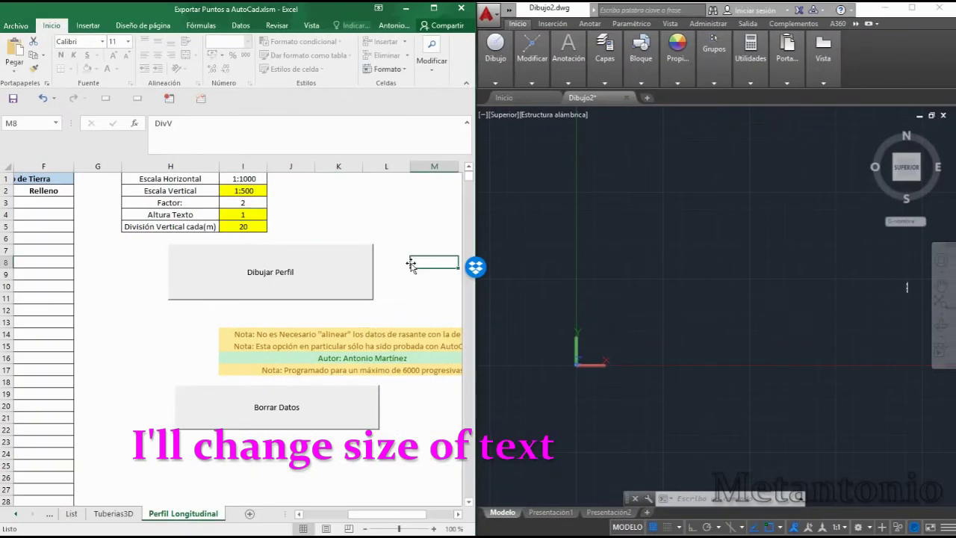
Step: Redraw the 1:500 profile at text height 1, confirming each message through the guitar-section texts
click(318, 274)
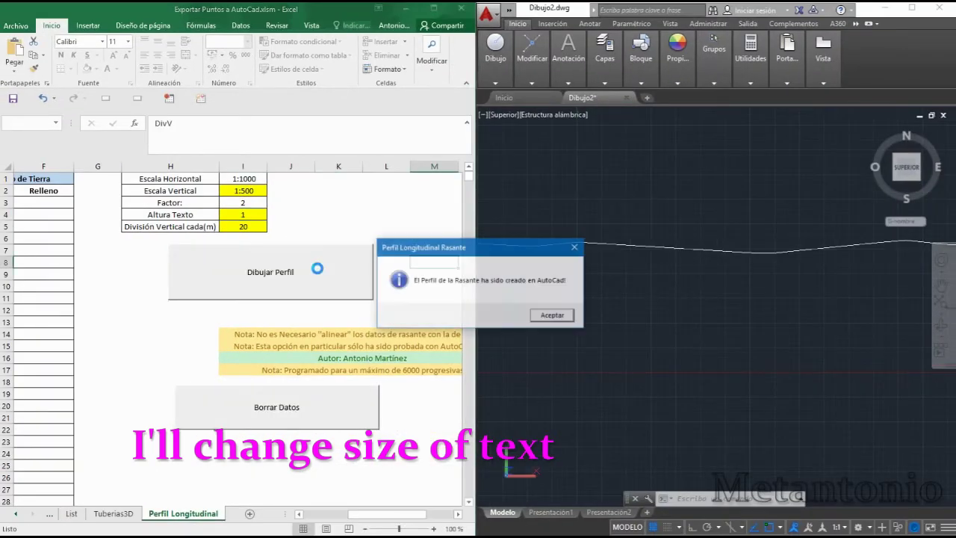
click(557, 316)
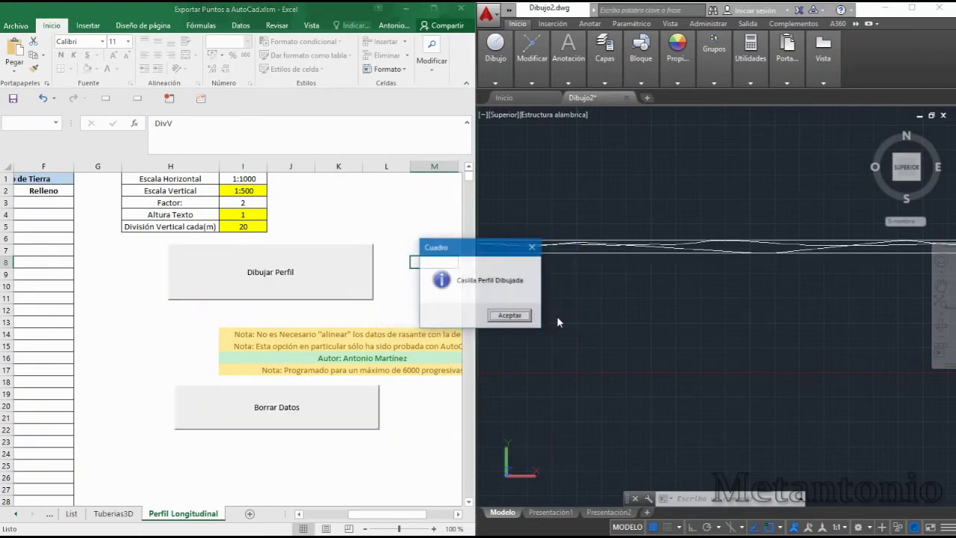
key(Return)
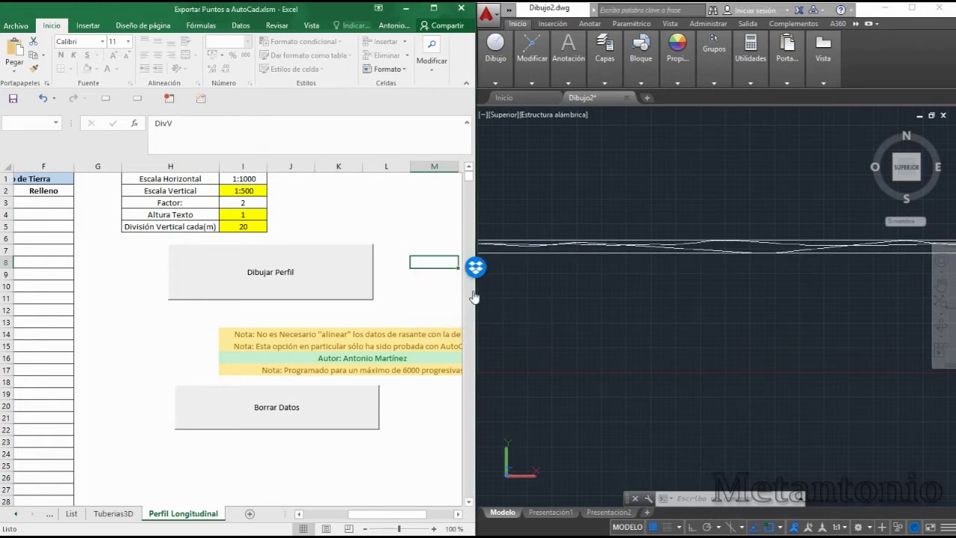
key(Return)
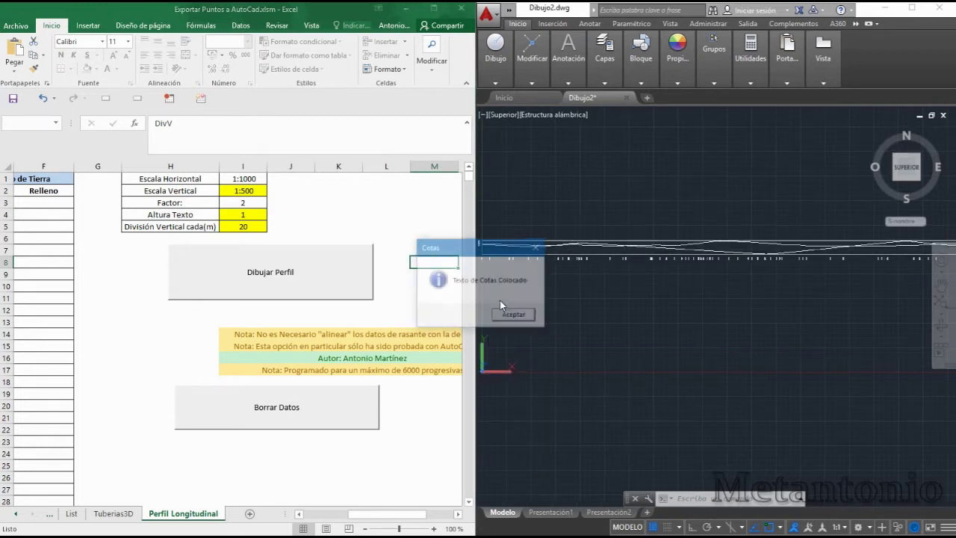
key(Return)
key(Return)
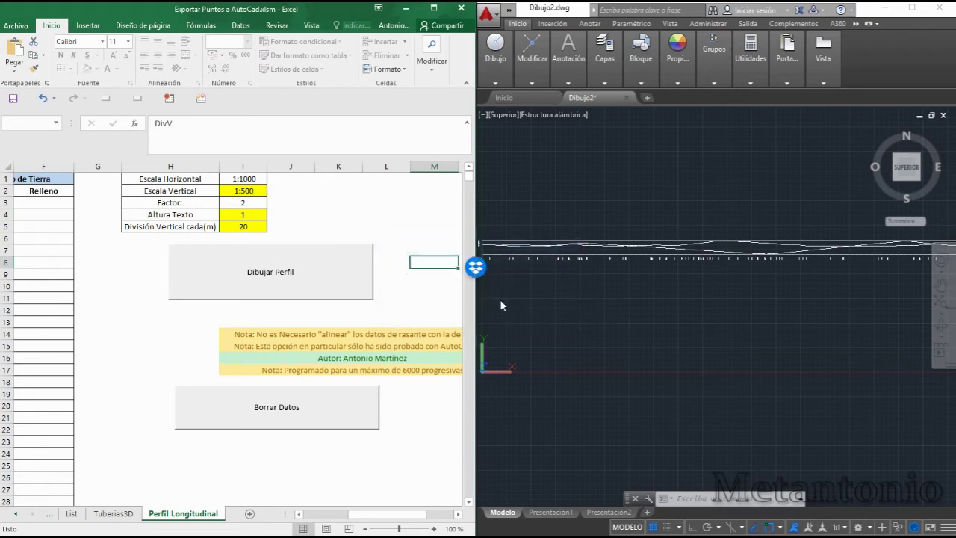
key(Return)
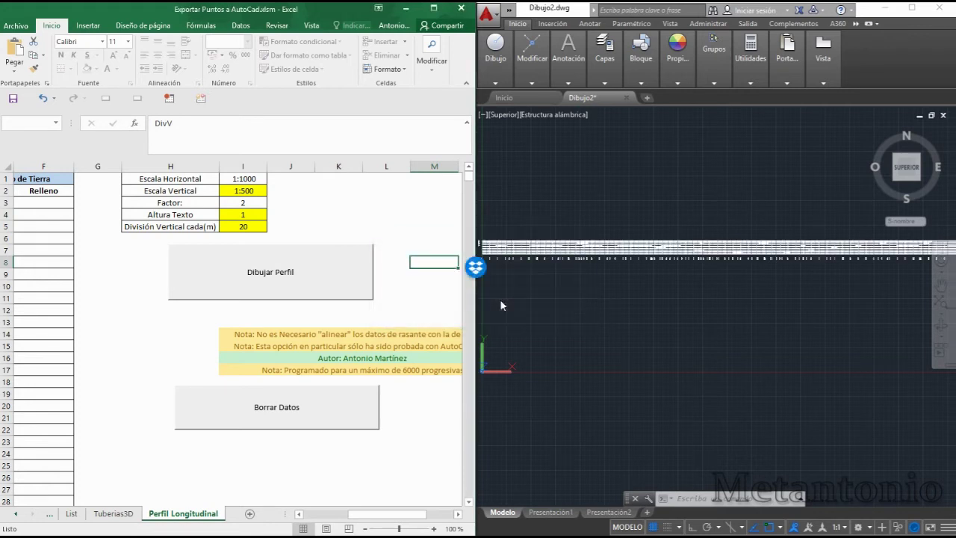
key(Return)
key(Return)
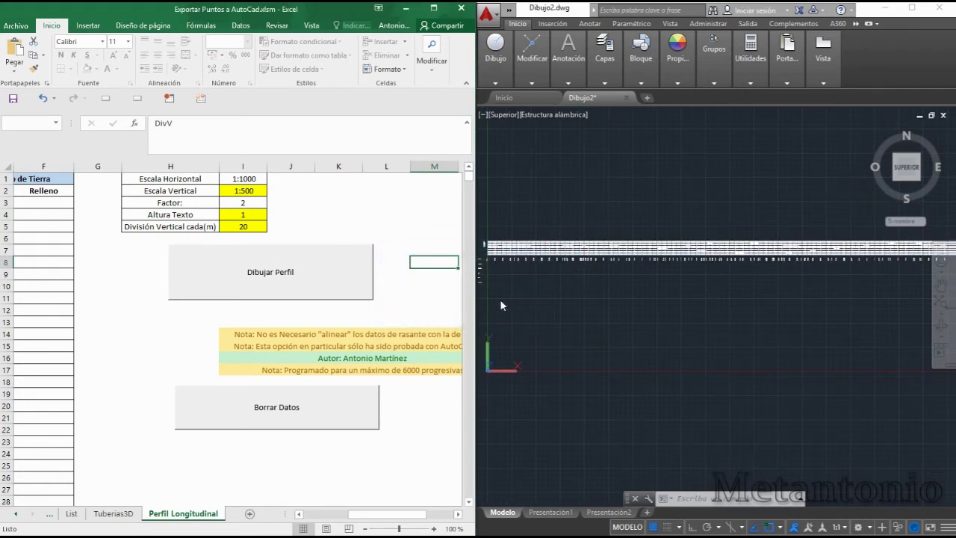
key(Return)
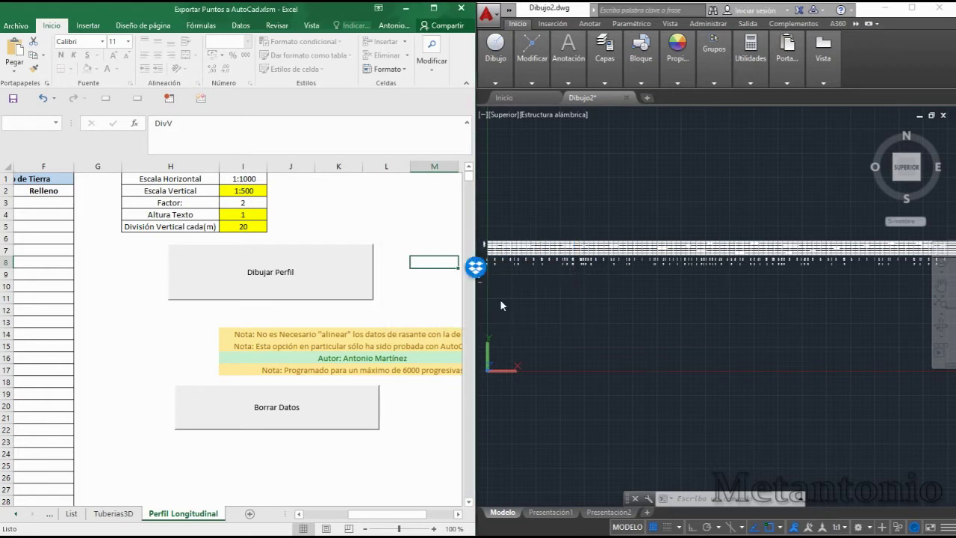
key(Return)
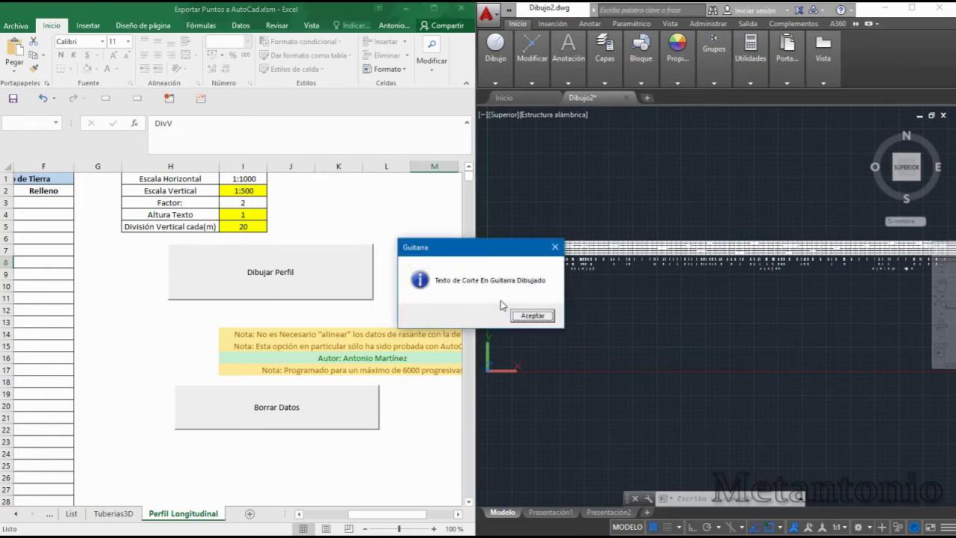
key(Return)
key(Return)
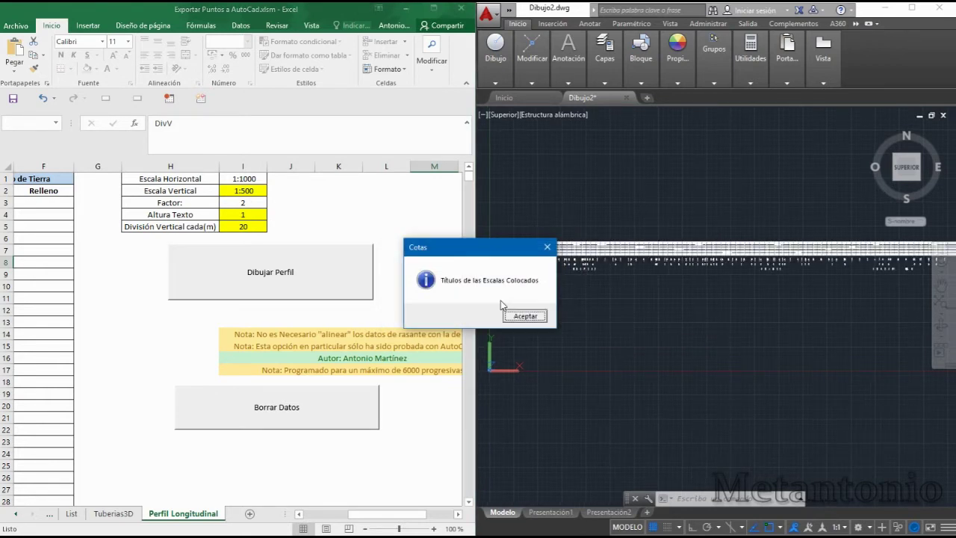
key(Return)
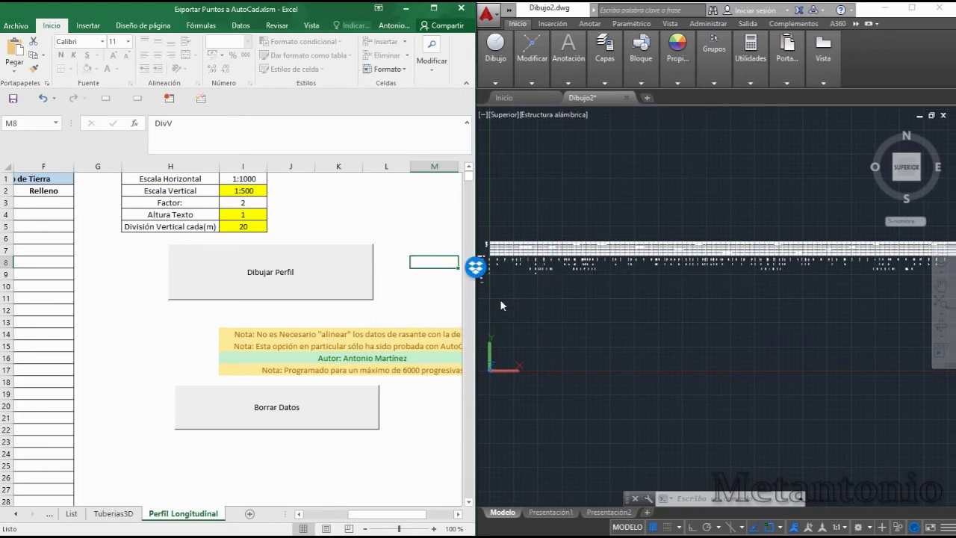
Step: Zoom into the redrawn profile's labels to check them, cancelling the active command
click(457, 300)
scroll(585, 305, down, 1)
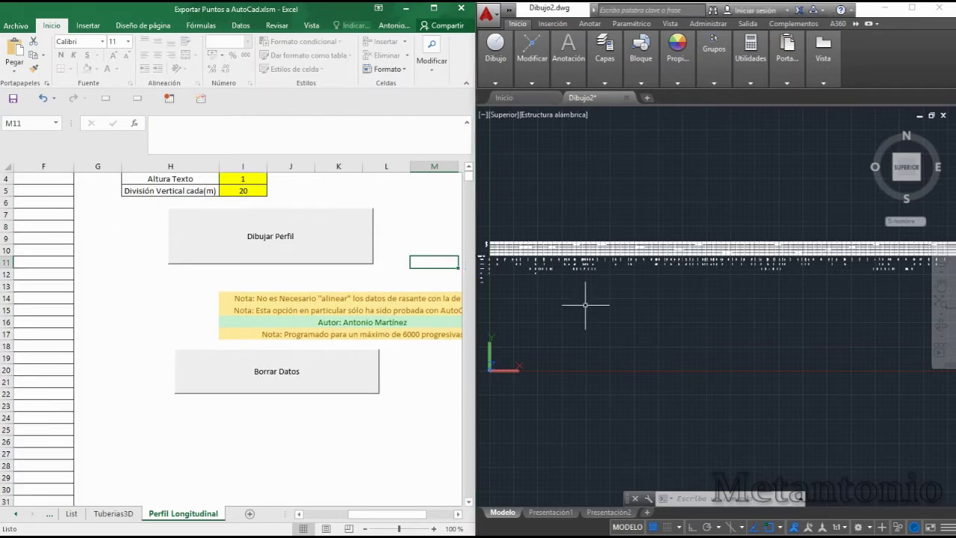
scroll(571, 297, up, 1)
scroll(527, 281, up, 1)
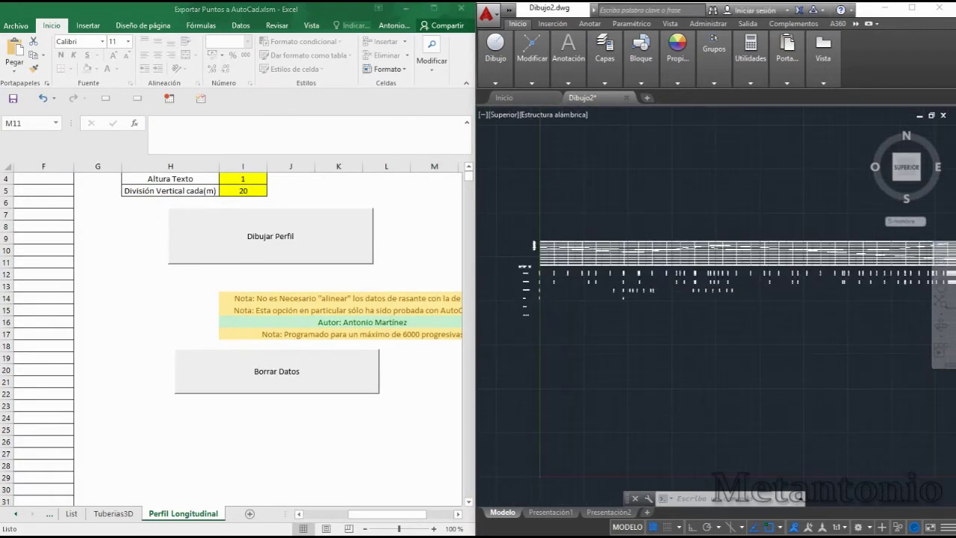
scroll(533, 245, up, 1)
key(Escape)
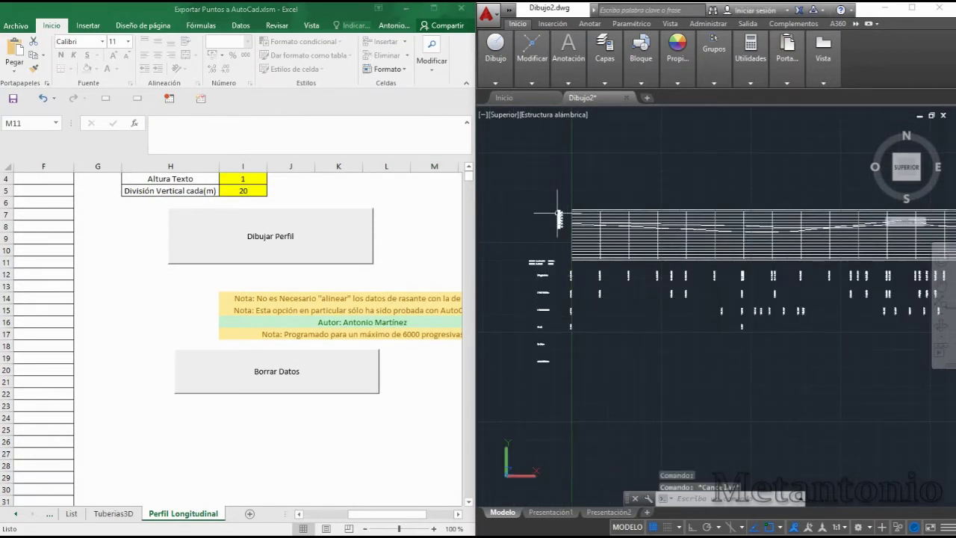
scroll(534, 246, up, 1)
scroll(534, 246, up, 1)
scroll(565, 232, up, 1)
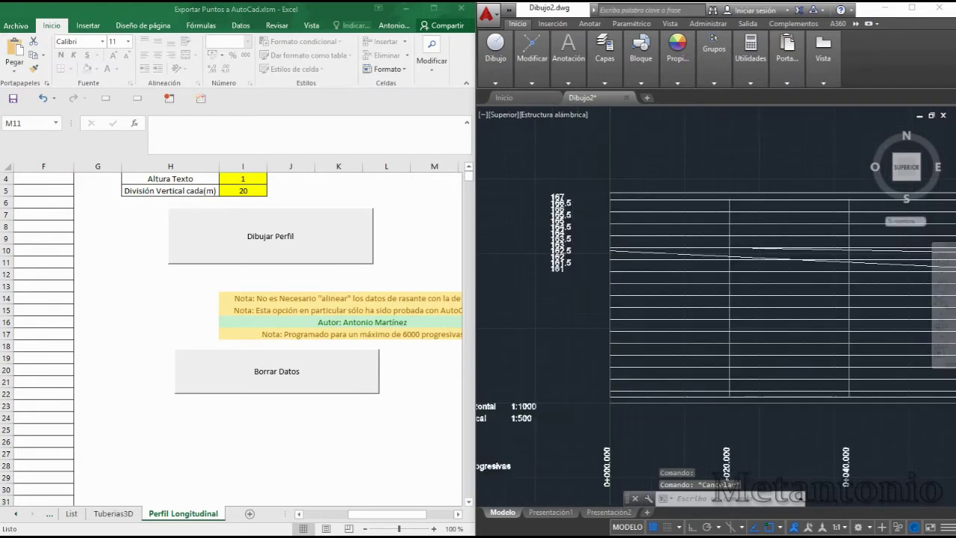
scroll(567, 234, up, 1)
click(425, 260)
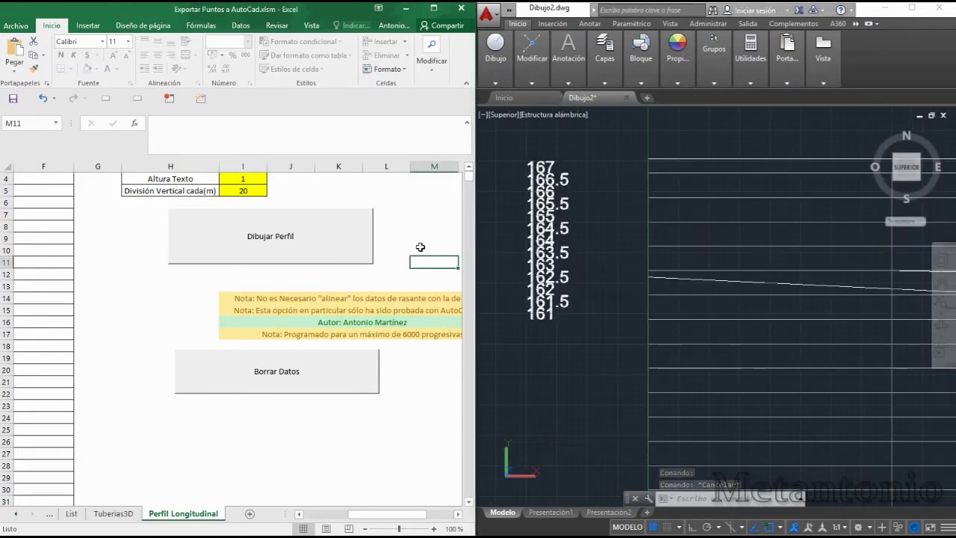
scroll(422, 250, up, 1)
scroll(589, 281, down, 3)
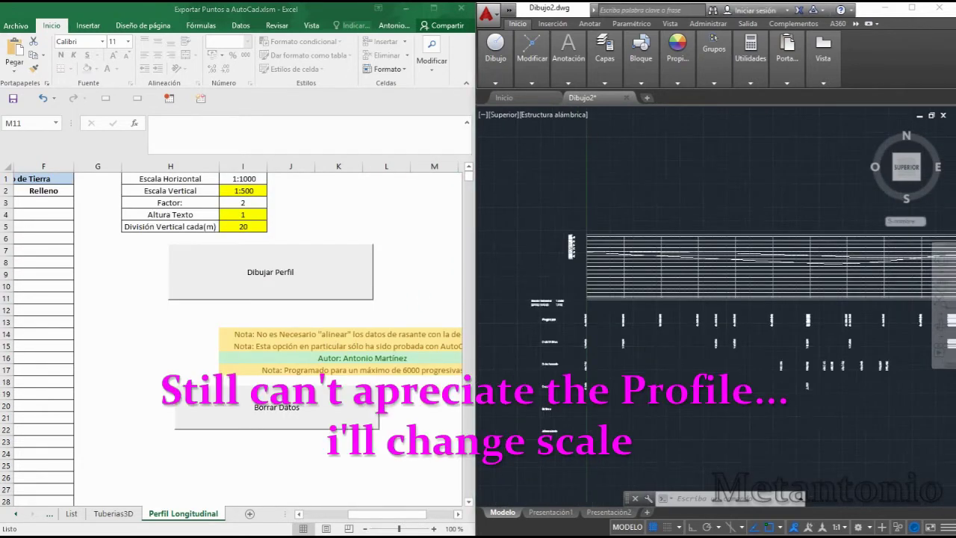
scroll(589, 281, down, 2)
Step: Window-select the whole profile and set the Escala Vertical in I2 to 1:100
click(926, 351)
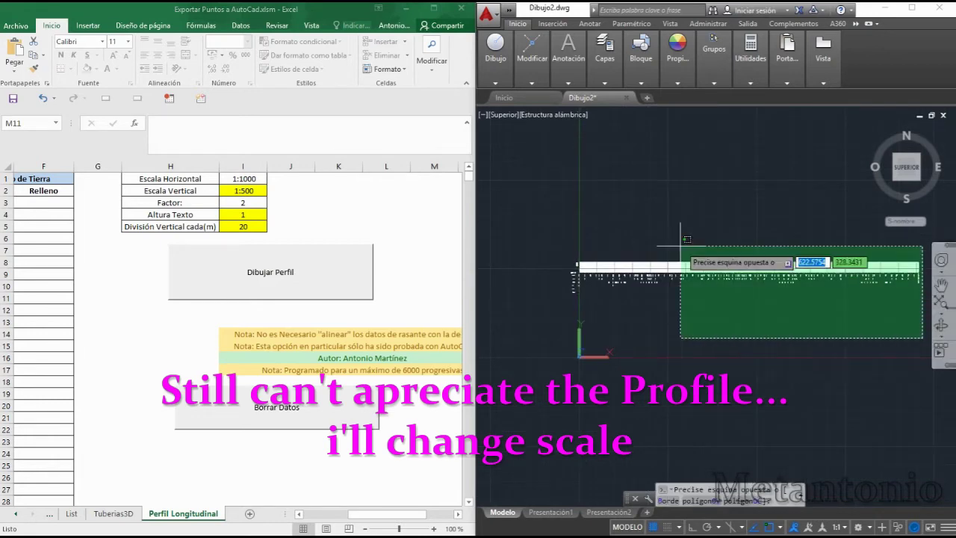
click(560, 229)
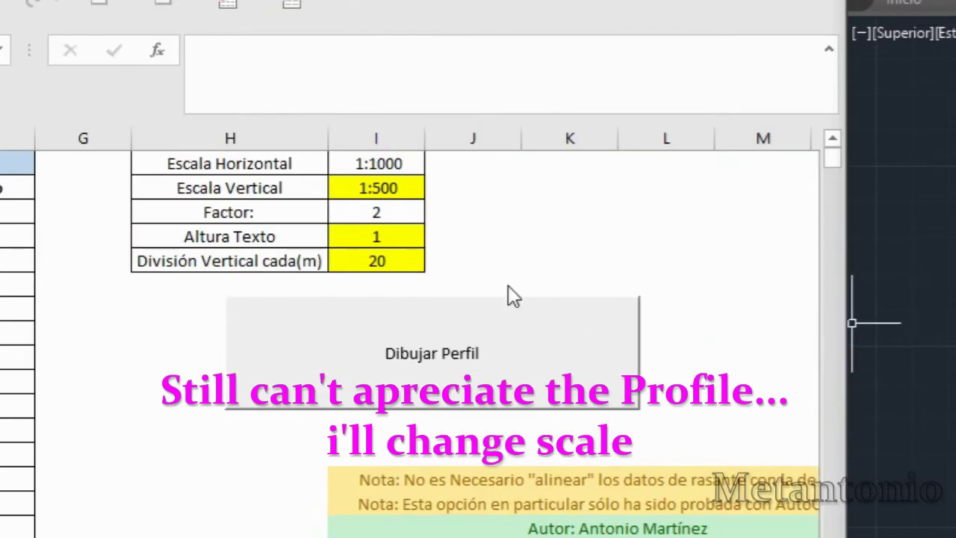
click(398, 193)
click(435, 188)
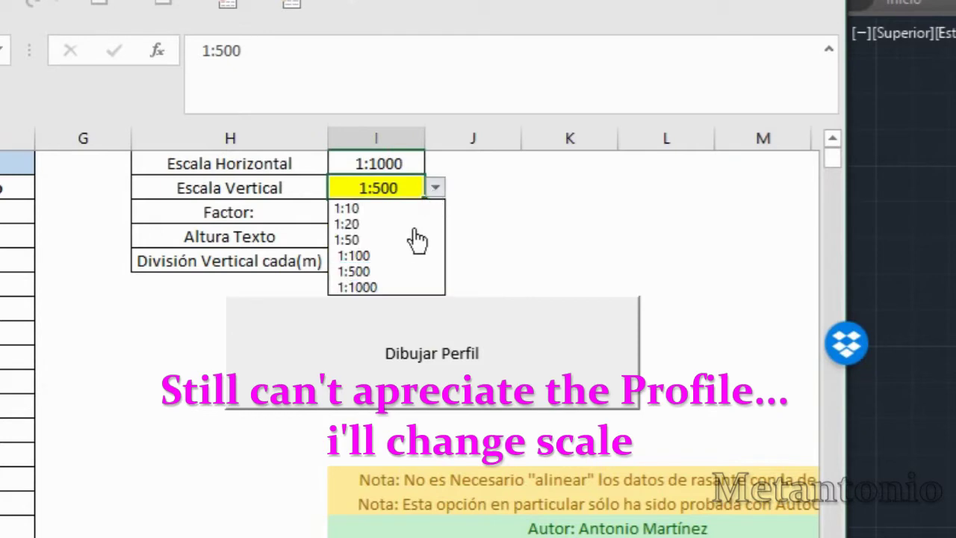
click(403, 256)
Step: Start the 1:100 profile redraw and confirm the frame, dimension-text and vertical-division messages
click(277, 273)
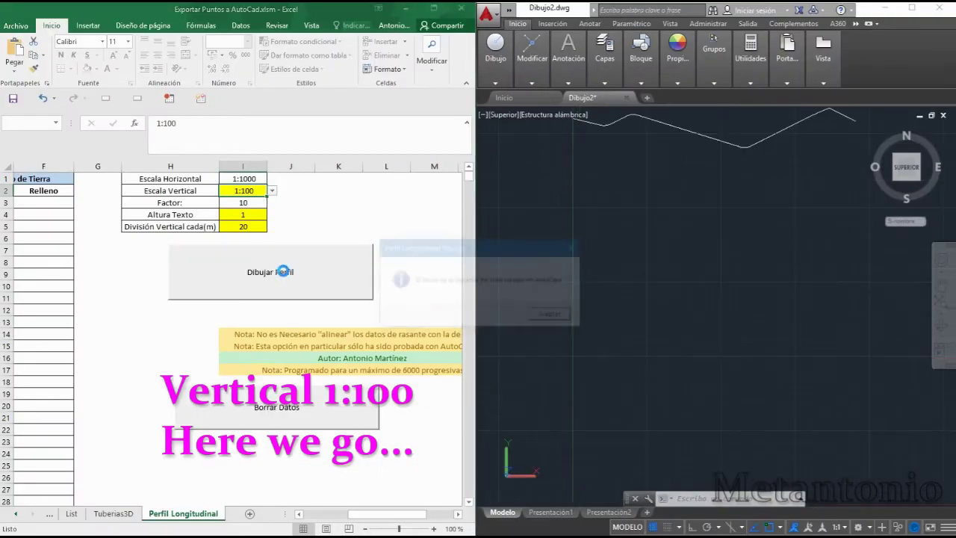
click(546, 322)
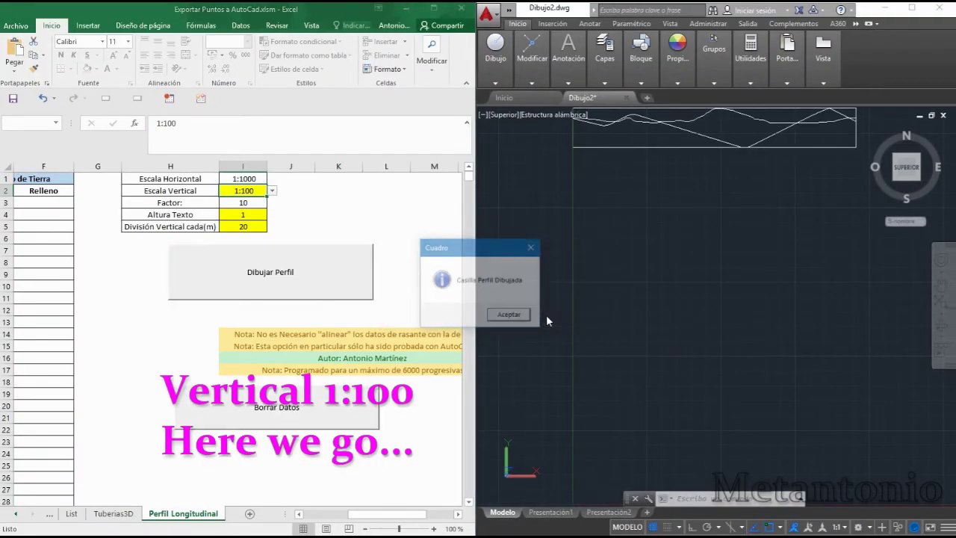
click(525, 318)
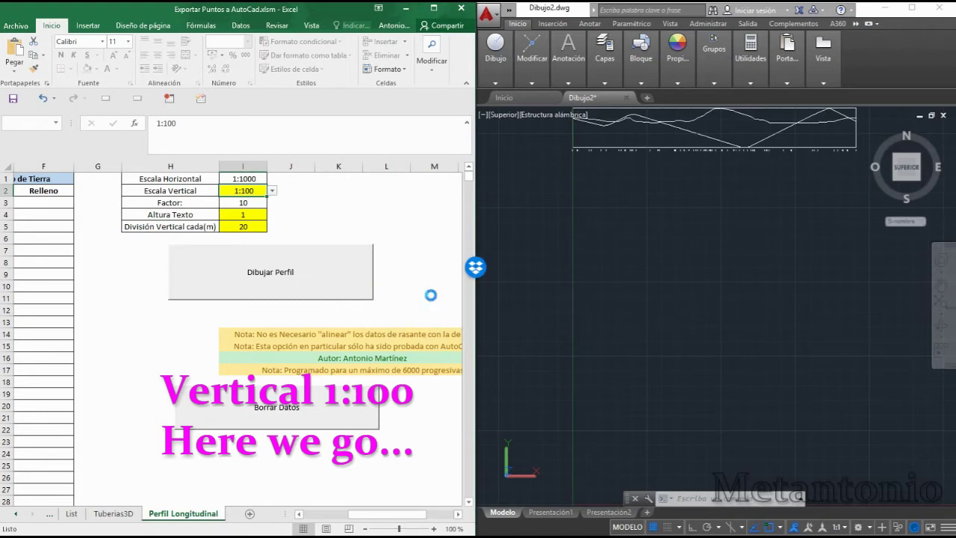
click(529, 312)
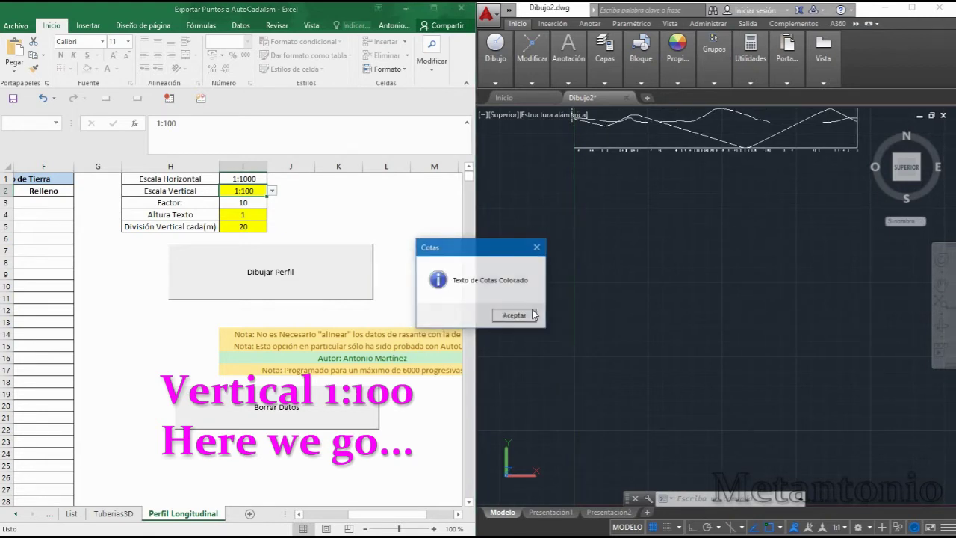
click(531, 314)
click(531, 314)
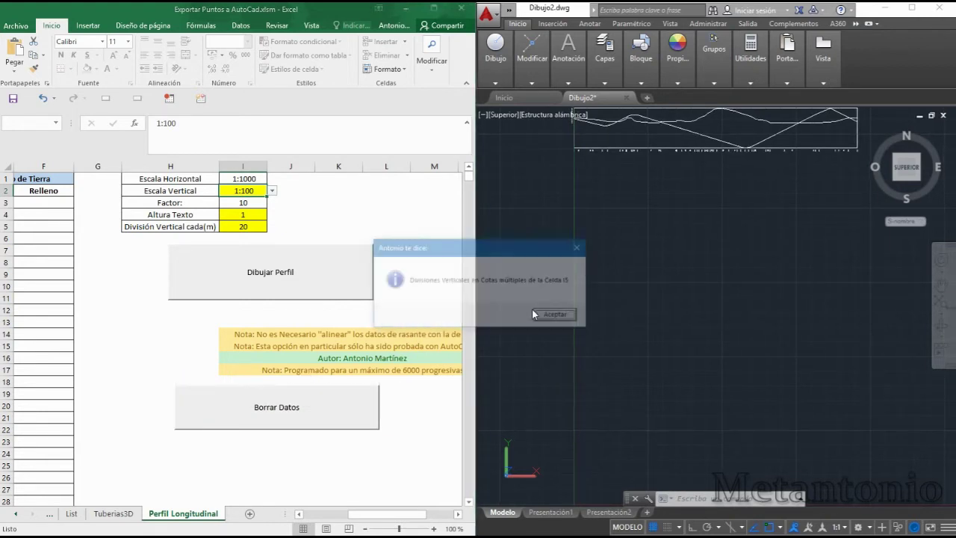
click(533, 314)
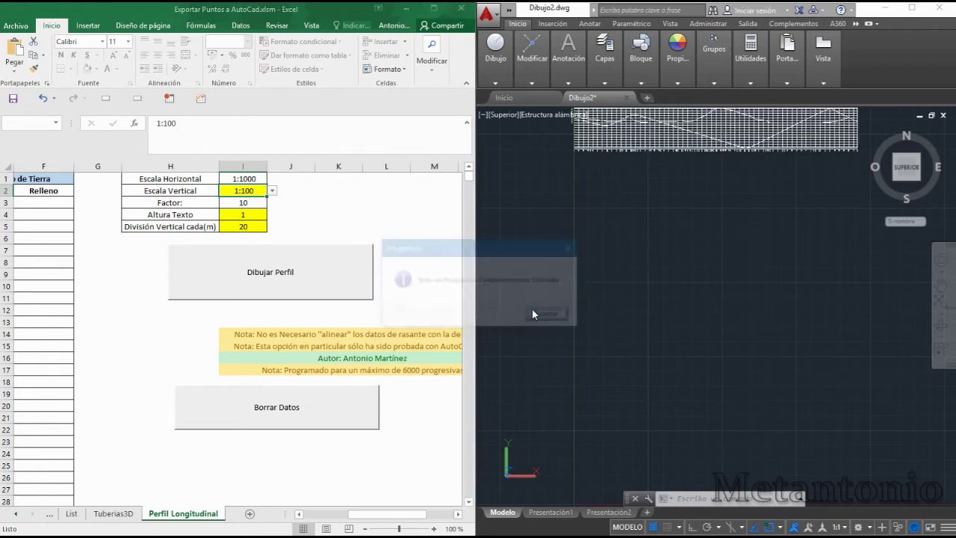
Step: Confirm the station, elevation, fill-band and scale-title messages until the drawing finishes
click(532, 315)
click(533, 314)
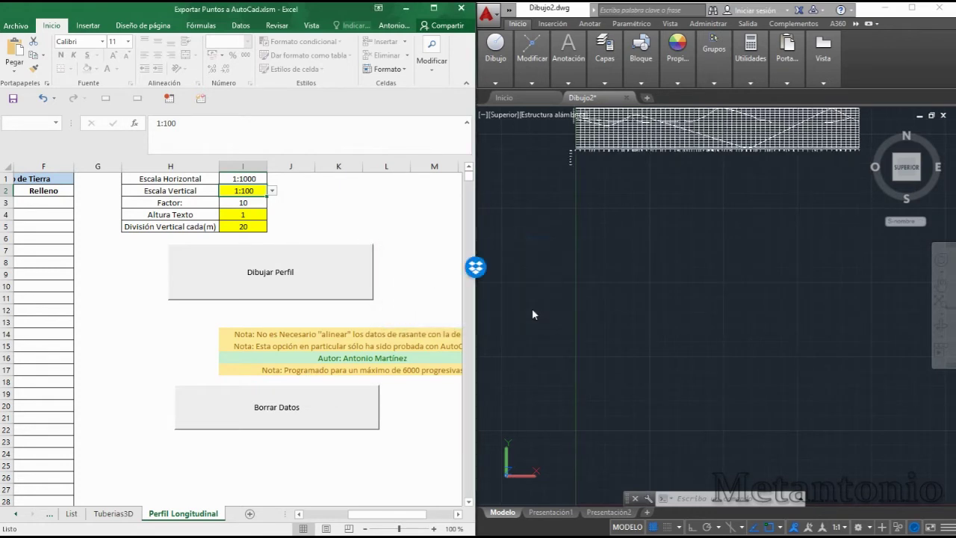
click(532, 314)
key(Return)
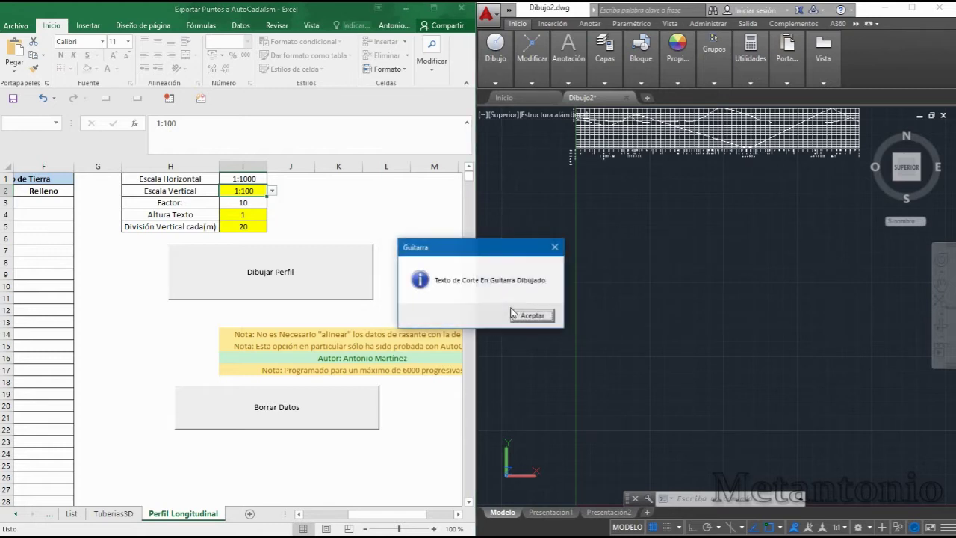
key(Return)
click(511, 309)
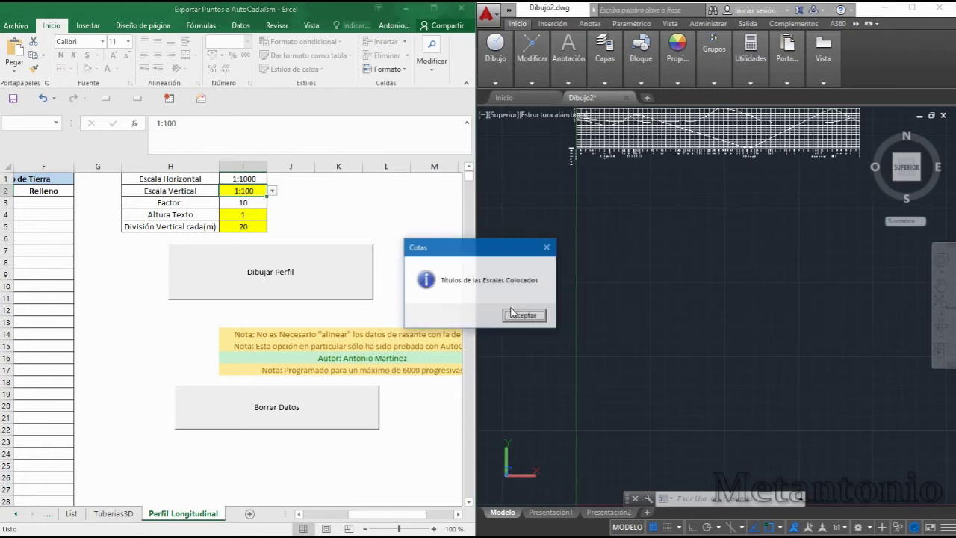
click(510, 309)
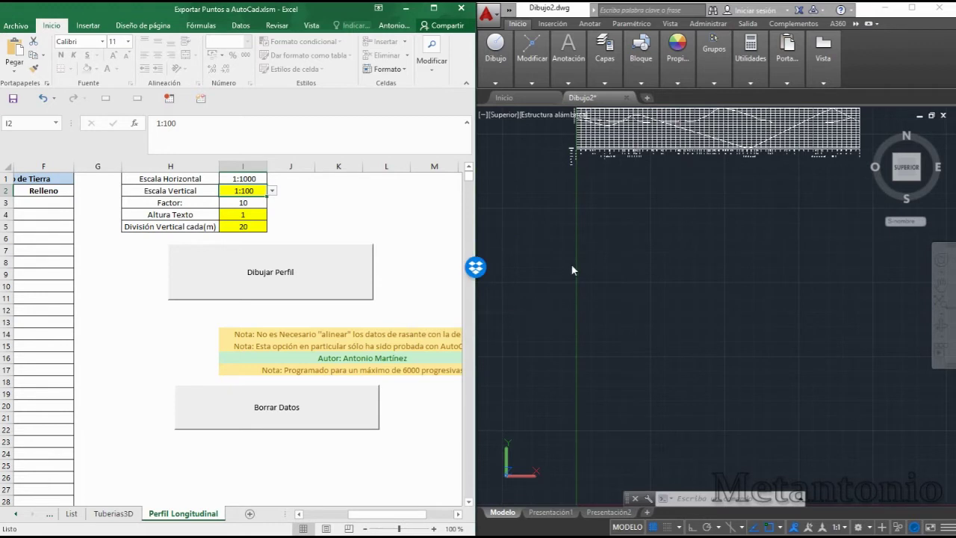
scroll(627, 344, down, 2)
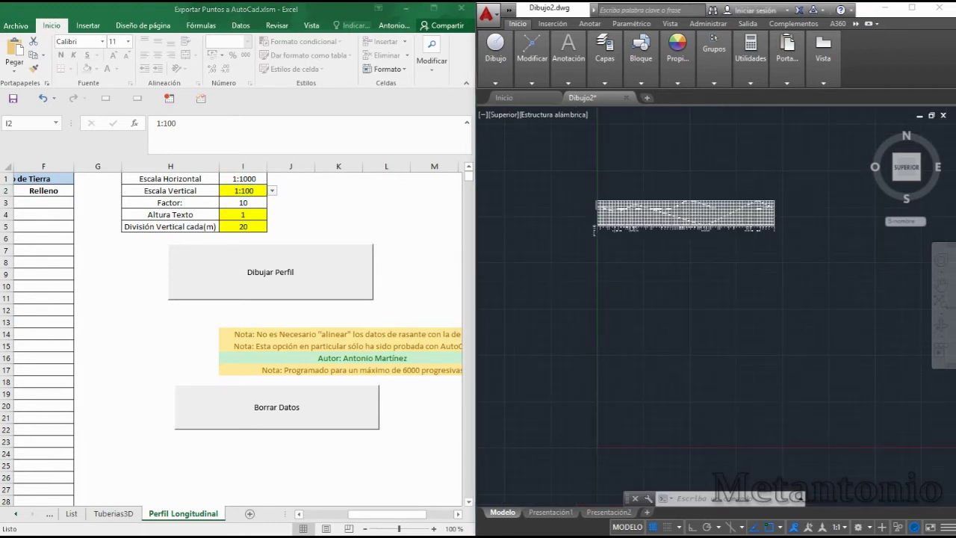
scroll(631, 355, down, 2)
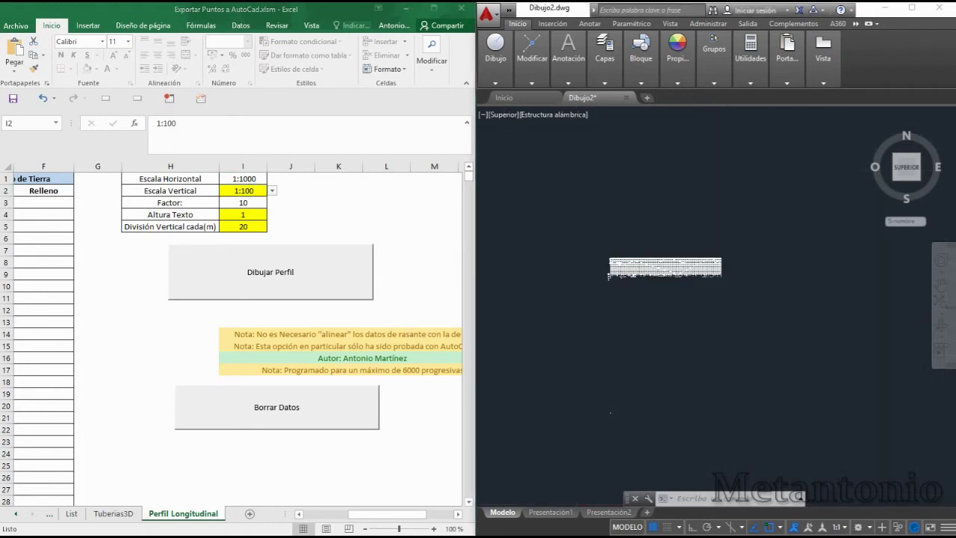
scroll(634, 347, up, 2)
scroll(654, 206, up, 2)
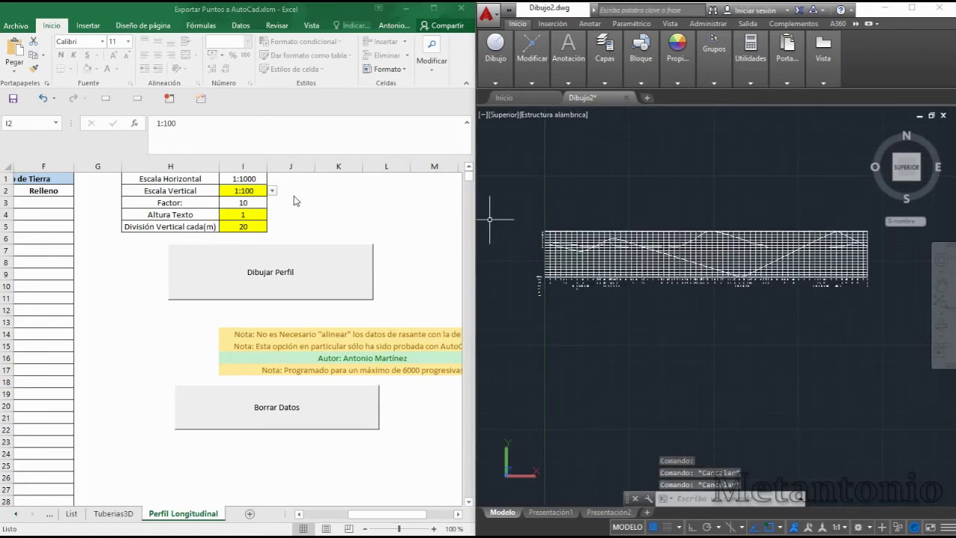
scroll(571, 299, up, 2)
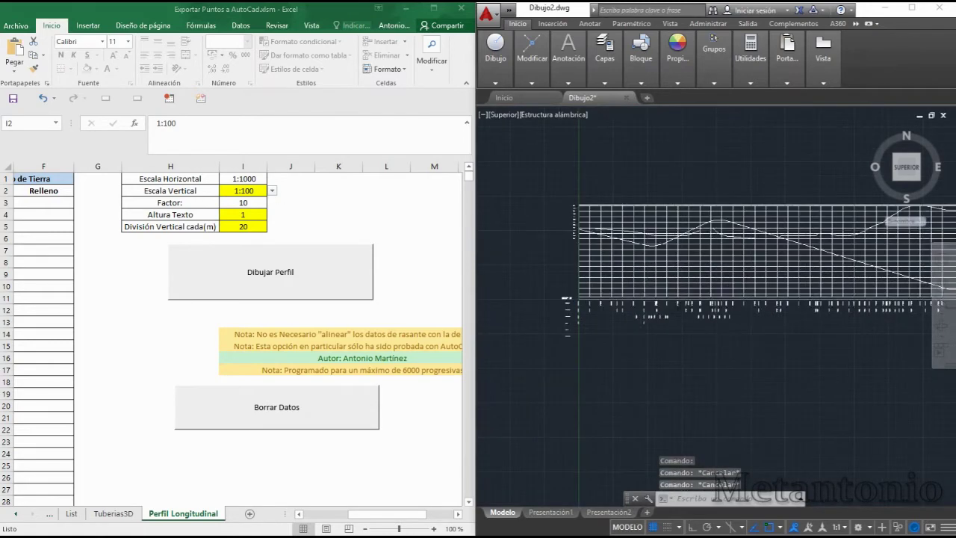
scroll(565, 299, up, 2)
scroll(629, 266, down, 1)
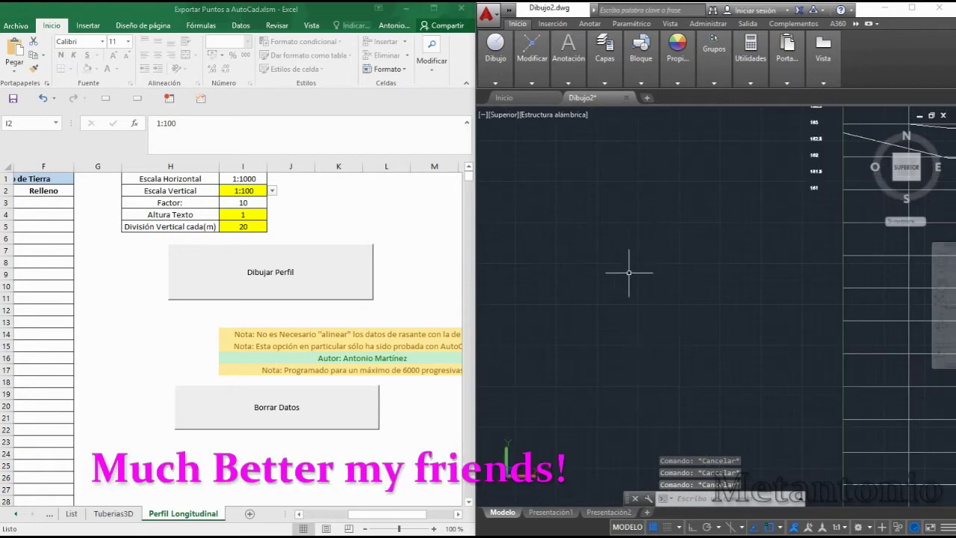
scroll(718, 214, up, 3)
scroll(719, 215, up, 2)
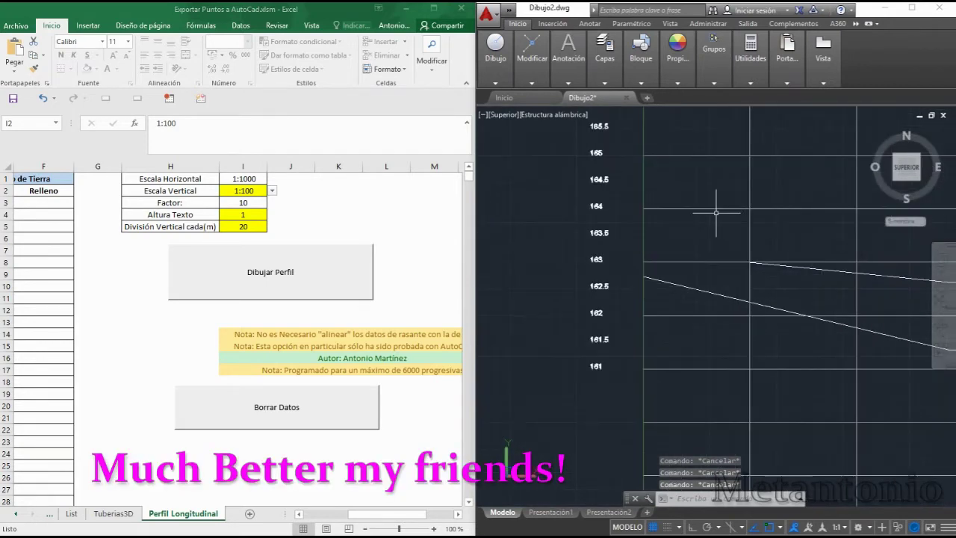
scroll(605, 196, down, 2)
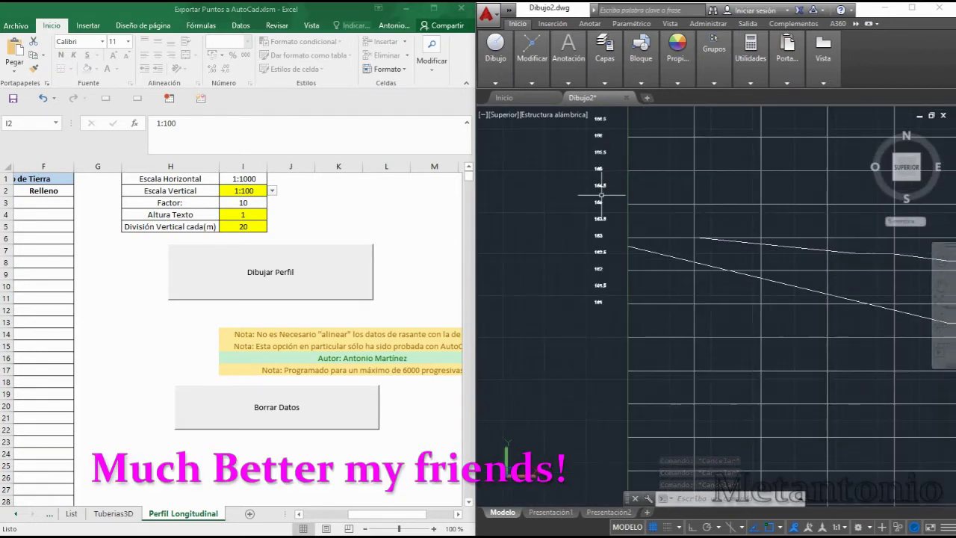
scroll(596, 181, down, 2)
scroll(597, 210, down, 3)
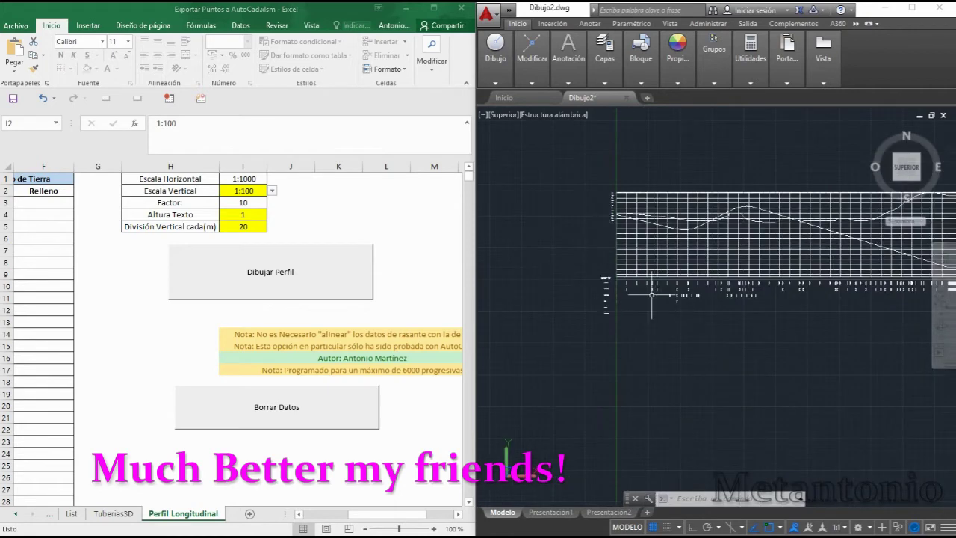
scroll(597, 209, down, 2)
scroll(588, 287, up, 2)
scroll(587, 287, up, 3)
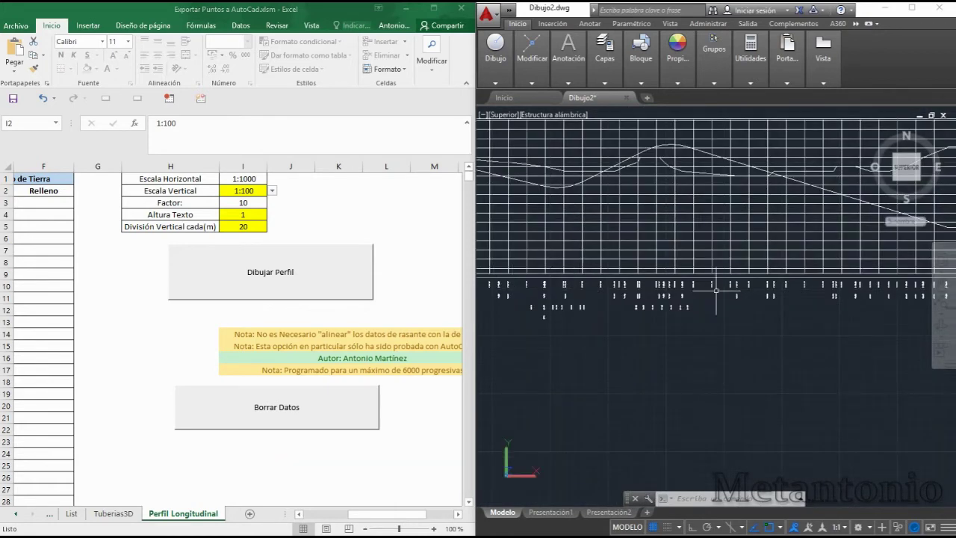
scroll(642, 299, up, 2)
scroll(554, 305, up, 2)
scroll(522, 291, up, 2)
scroll(523, 295, down, 2)
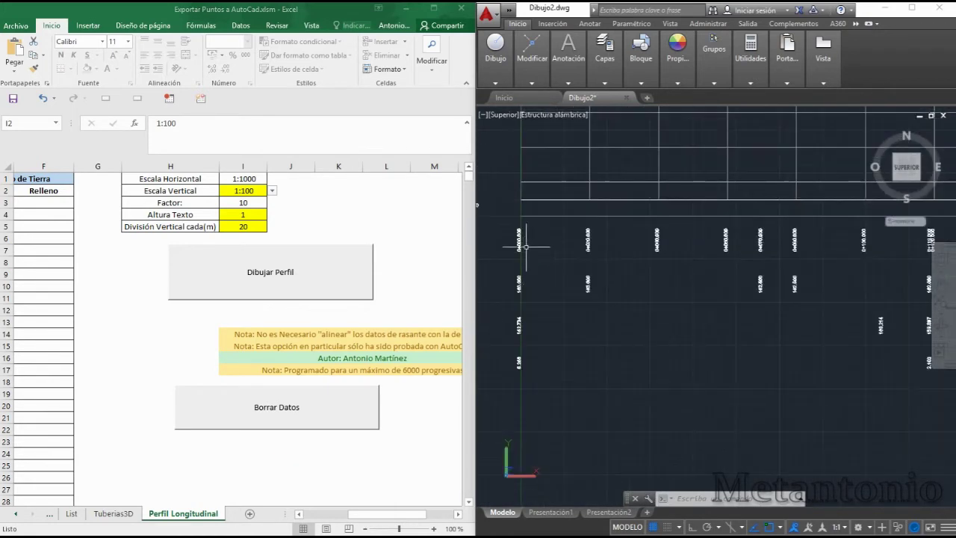
scroll(567, 299, up, 2)
scroll(590, 301, down, 3)
scroll(592, 302, down, 2)
scroll(592, 302, up, 2)
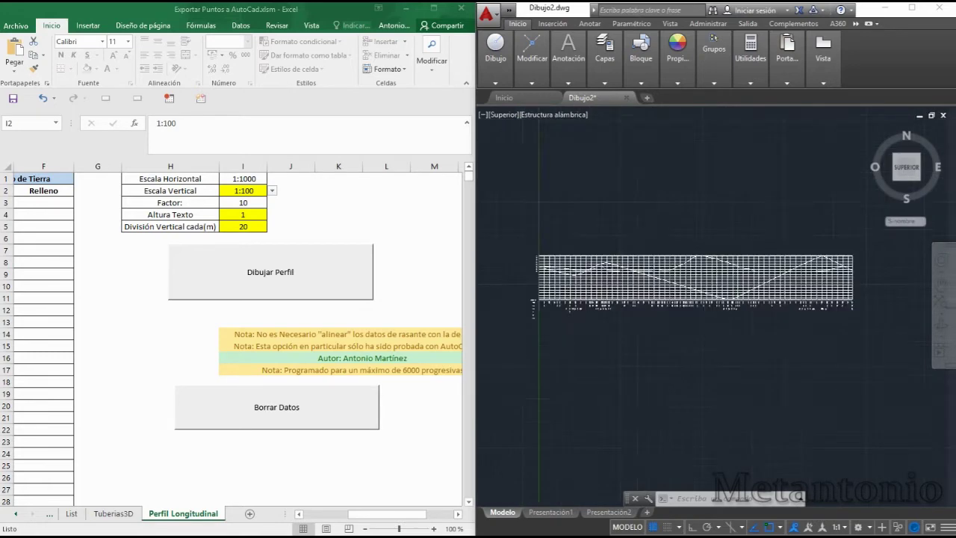
scroll(627, 291, up, 2)
click(666, 272)
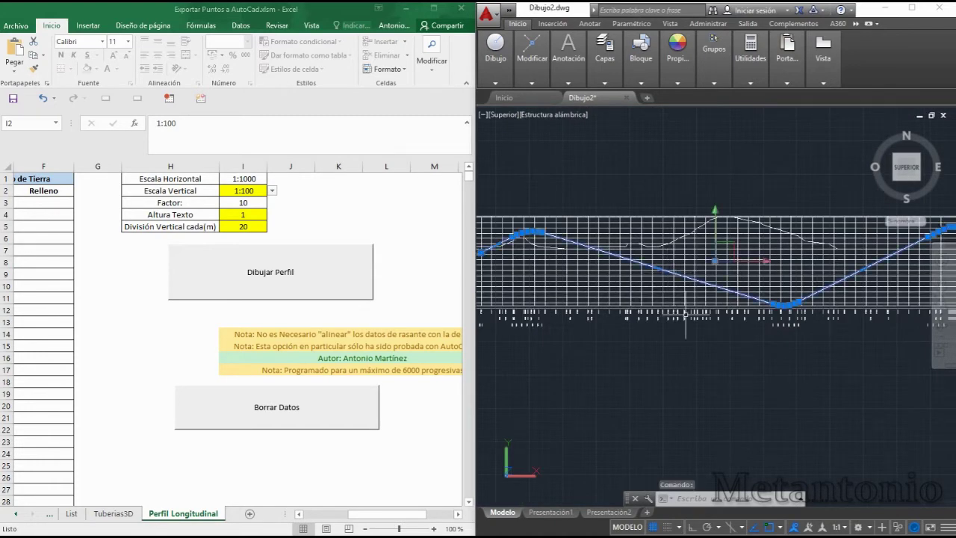
scroll(664, 276, down, 2)
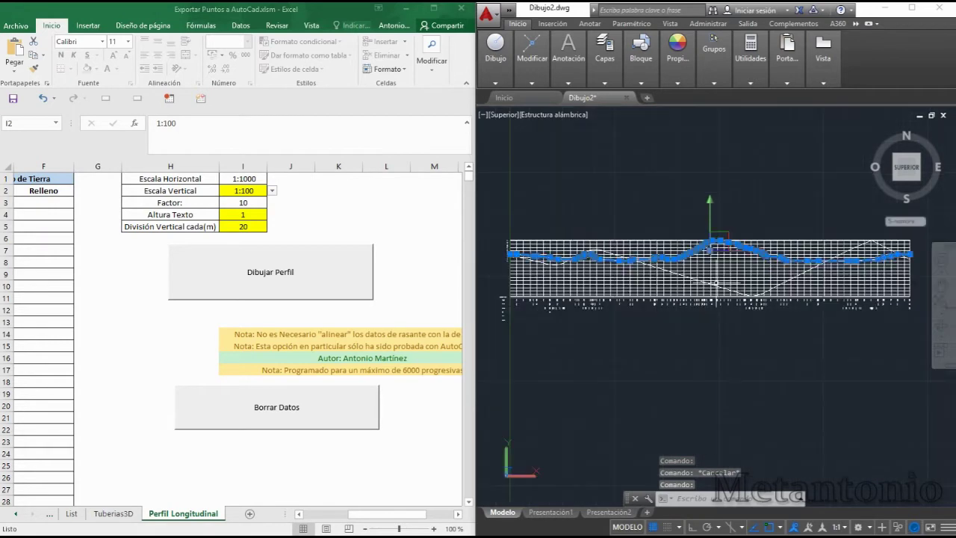
key(Escape)
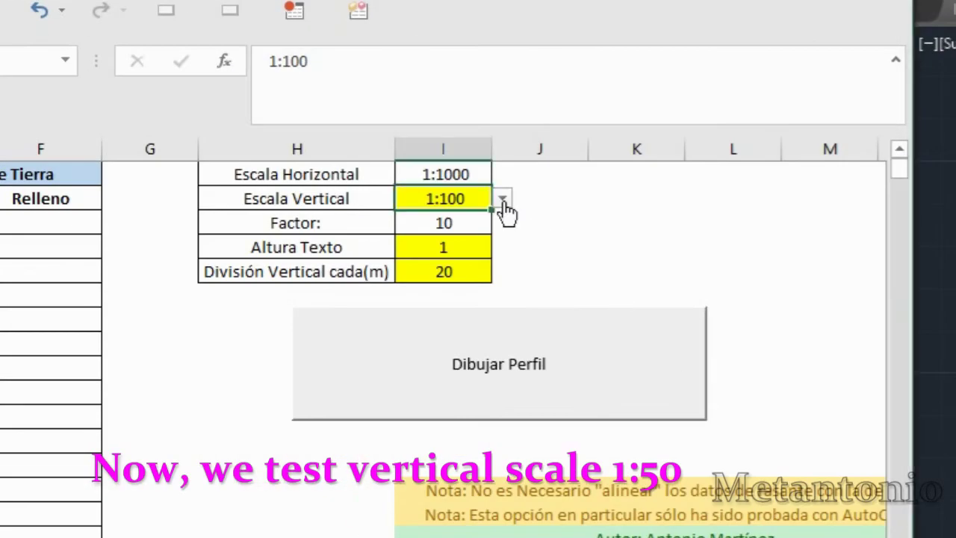
Step: Choose a 1:50 vertical scale and change the text height in I4 to 2
click(503, 200)
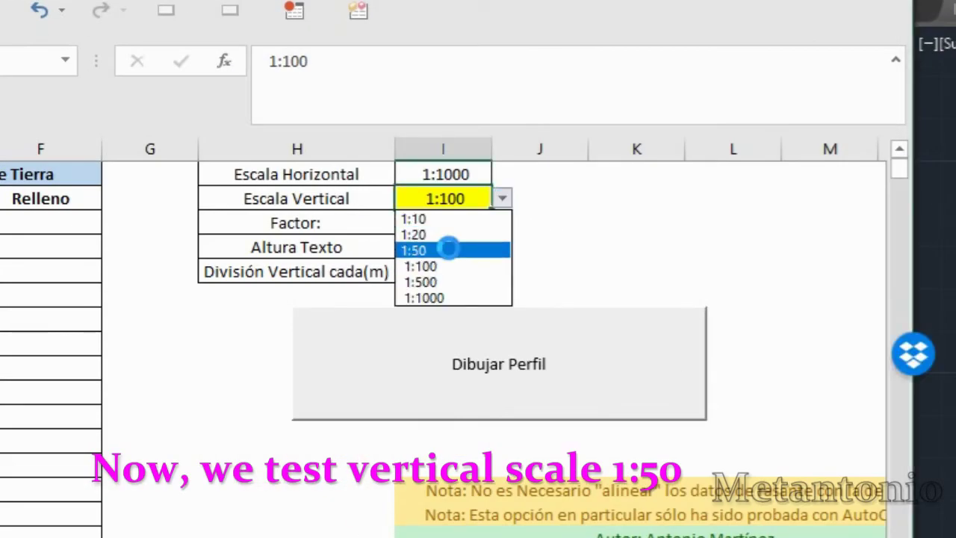
click(448, 249)
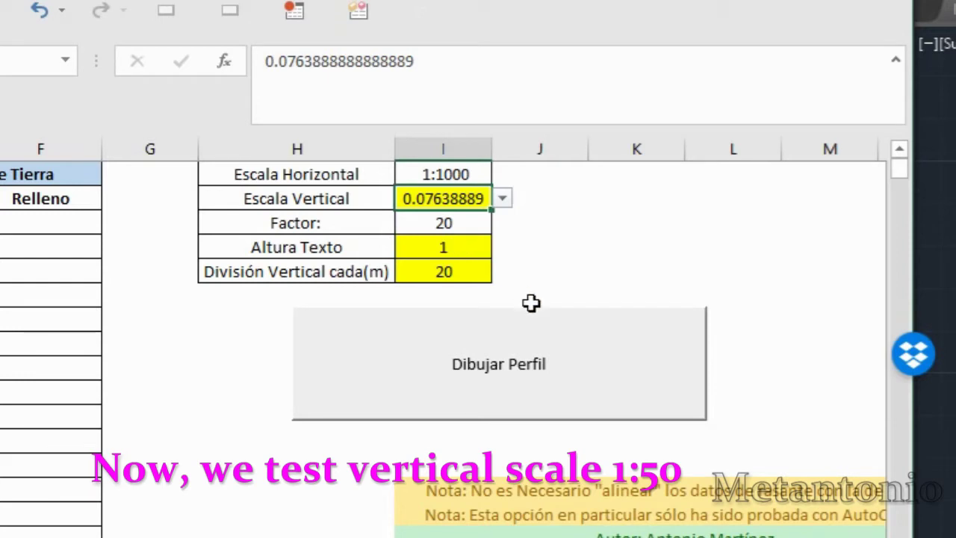
click(473, 252)
double_click(480, 252)
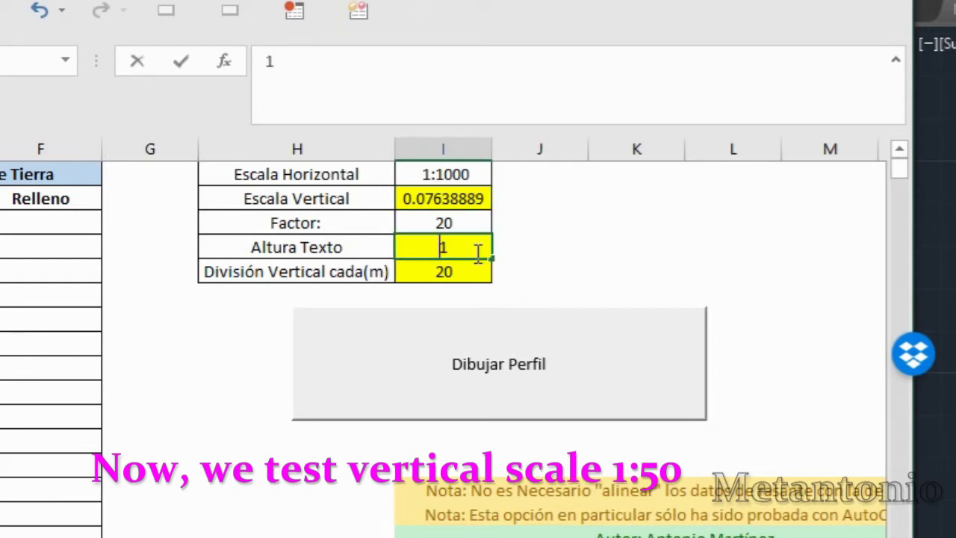
key(BackSpace)
text(2)
click(536, 245)
Step: Reselect 1:50 in I2 and launch Dibujar Perfil with the new settings
click(473, 196)
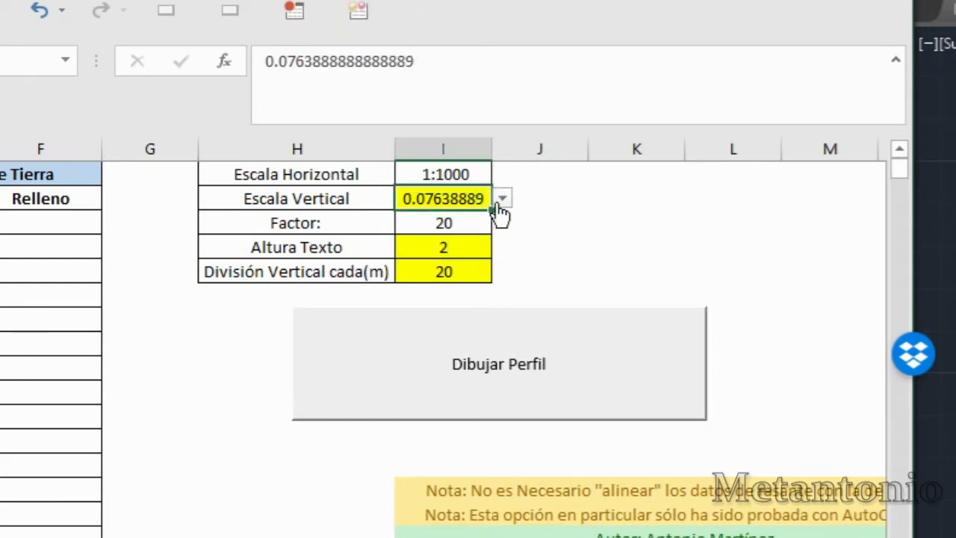
click(502, 199)
click(463, 251)
click(522, 364)
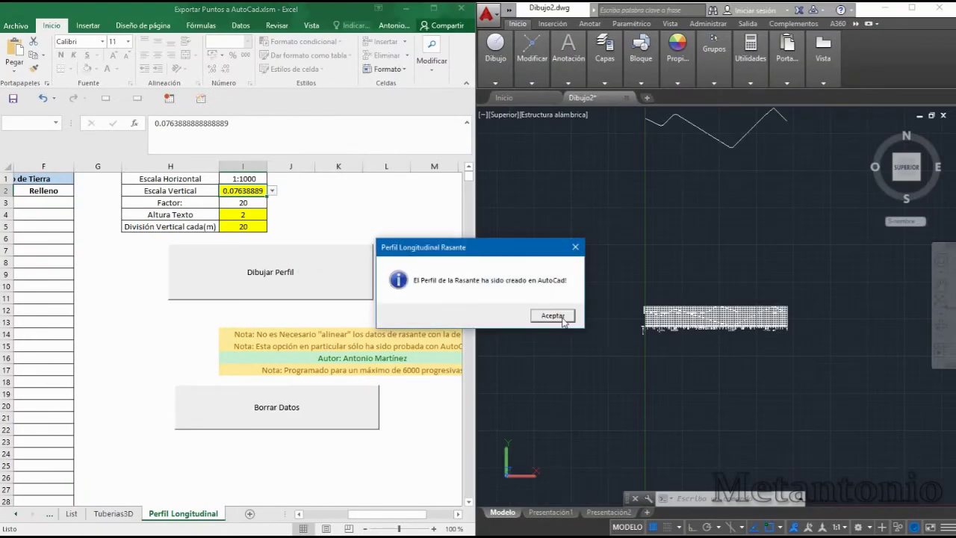
Step: Confirm the Progresivas, Cotas and Guitarra messages until the 1:50 profile completes, then return to AutoCAD
click(552, 316)
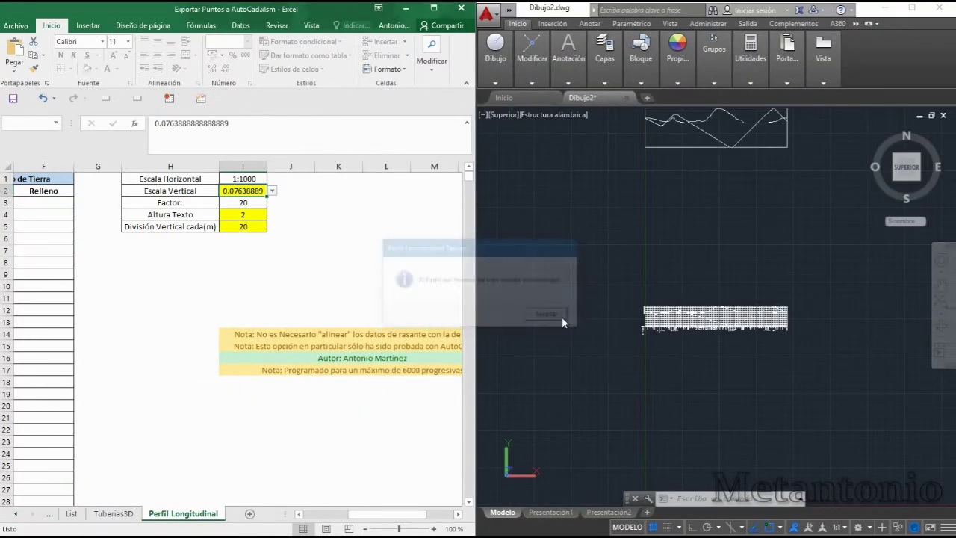
key(Return)
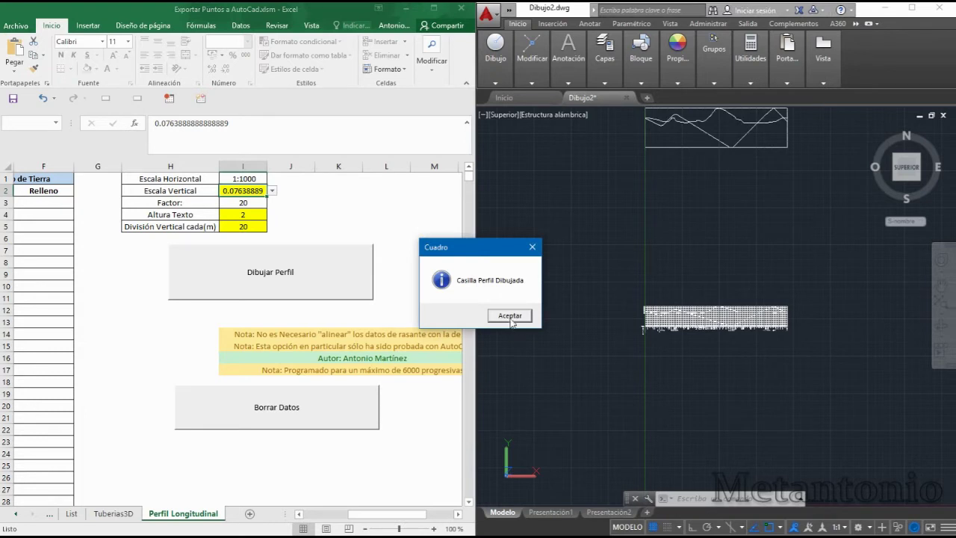
click(511, 315)
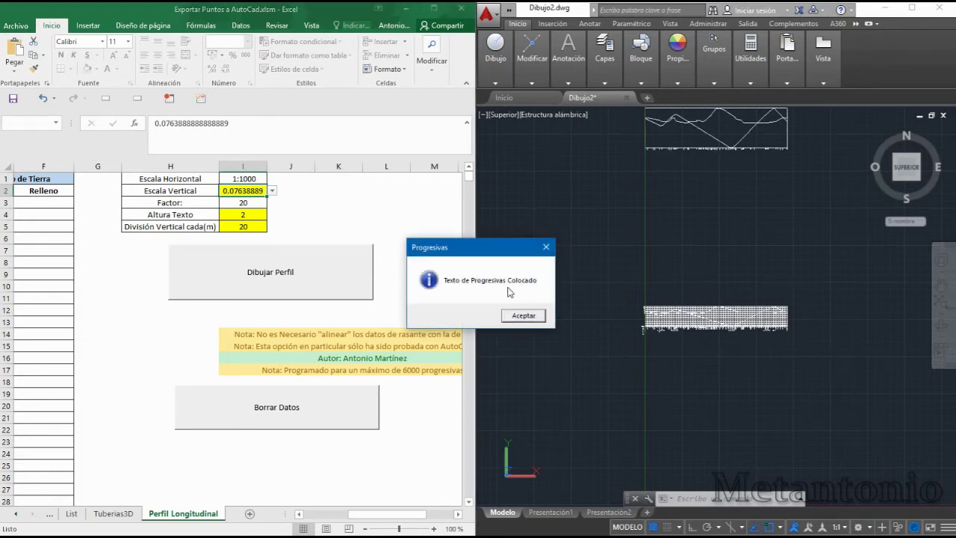
key(Return)
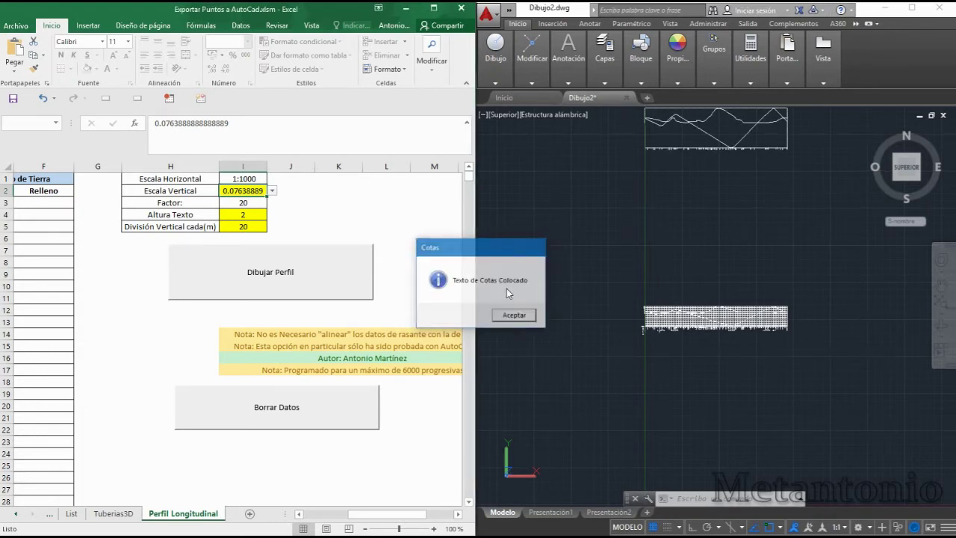
key(Return)
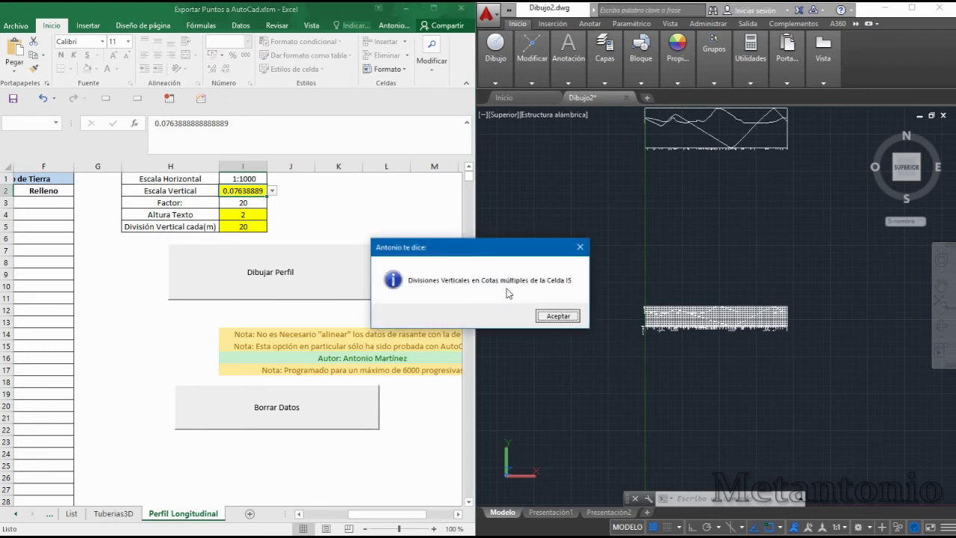
key(Return)
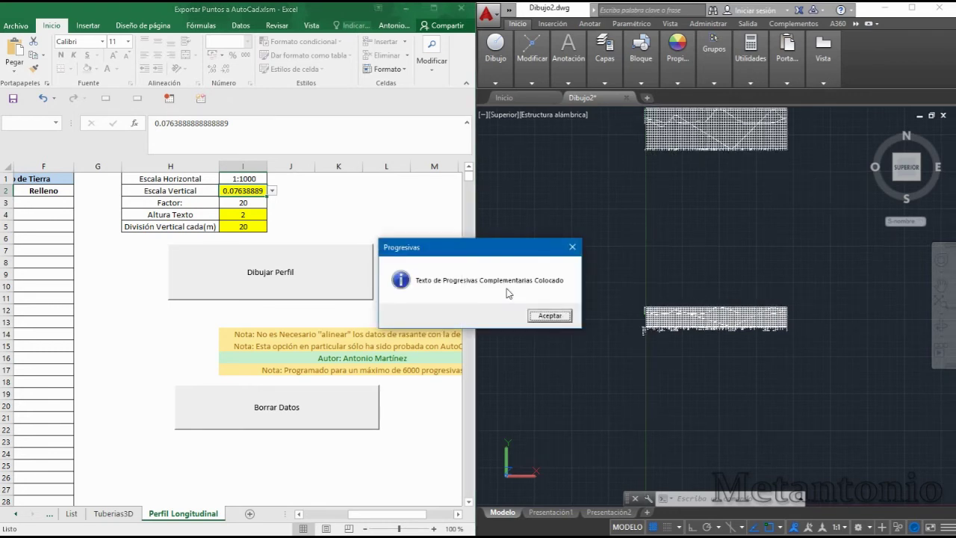
key(Return)
key(Return)
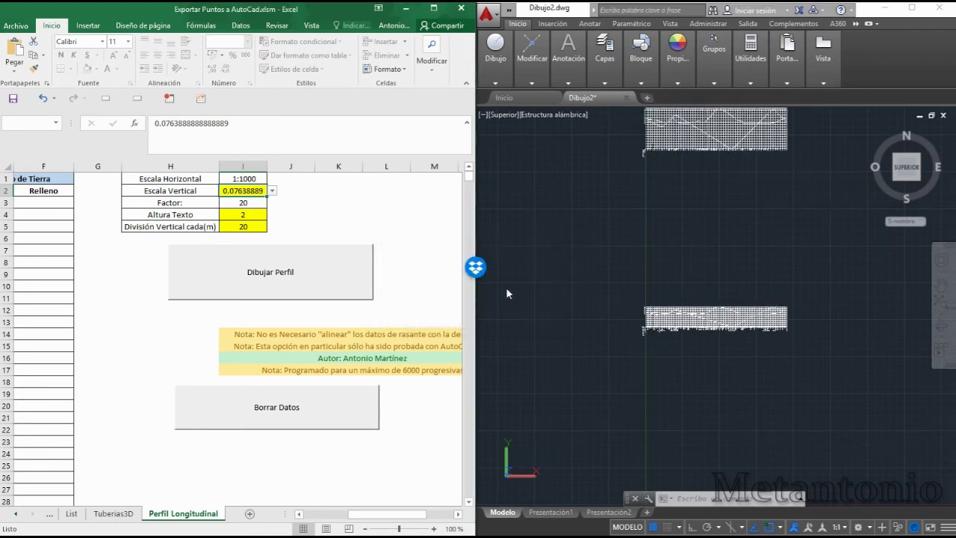
key(Return)
key(Return)
key(Return)
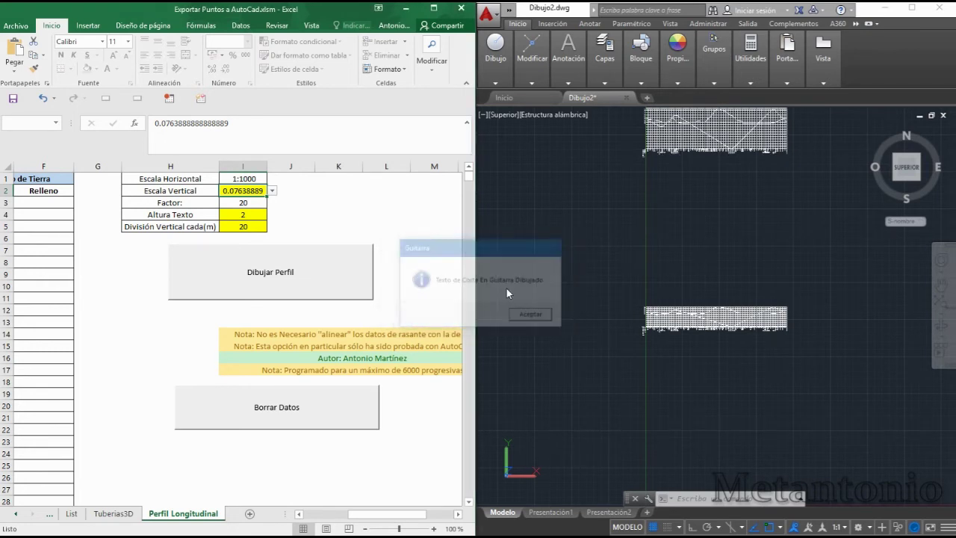
key(Return)
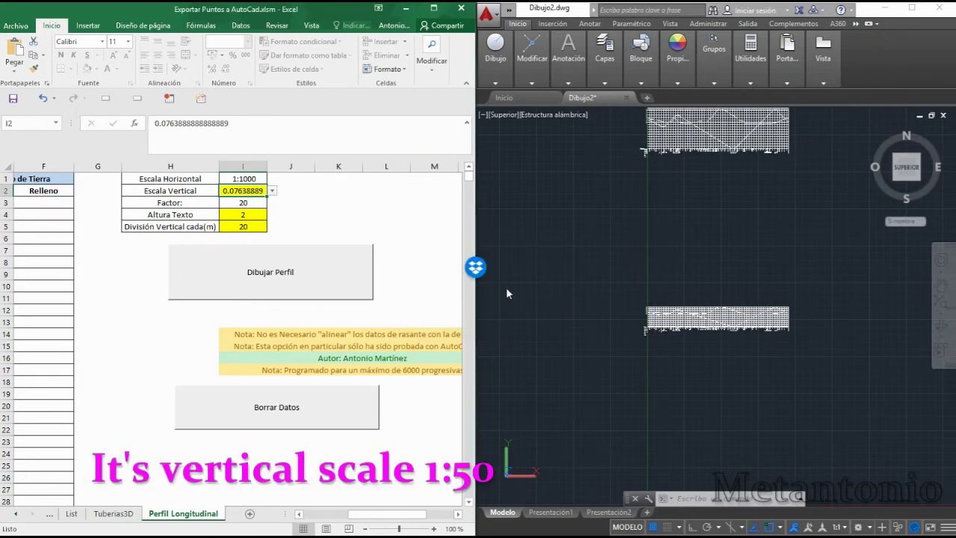
click(408, 261)
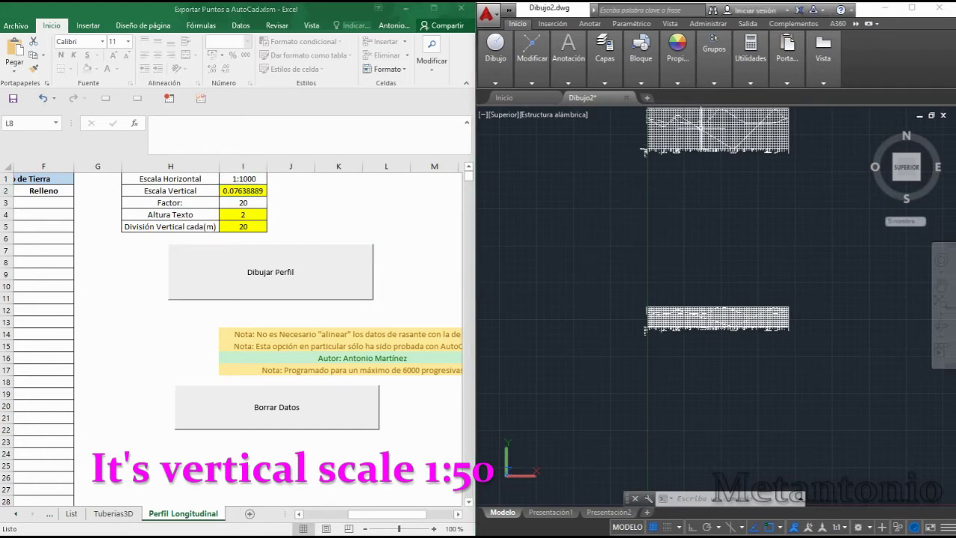
click(691, 177)
Step: Zoom into the profile's scale and row labels, then clear the terrain and grade coordinates with Borrar Datos
scroll(694, 112, up, 3)
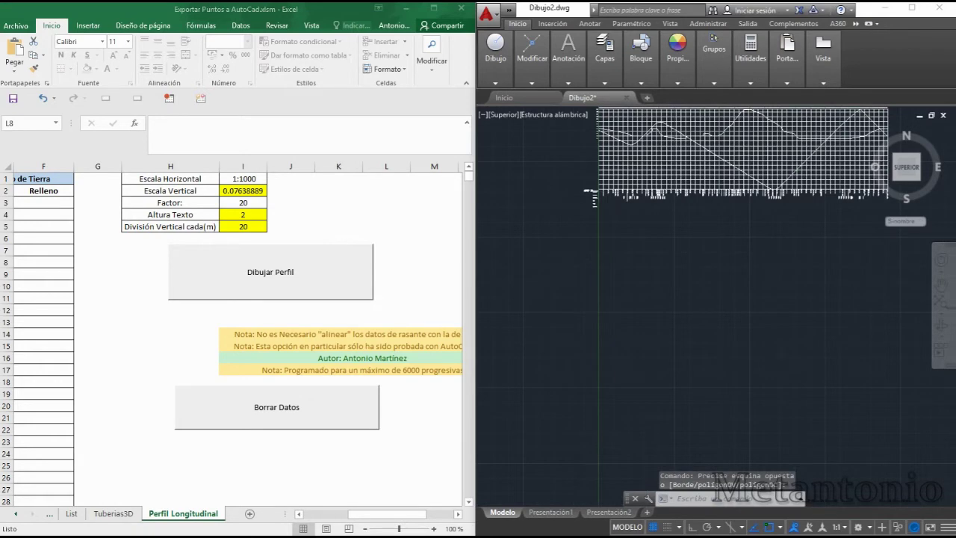
scroll(693, 112, up, 3)
scroll(665, 247, down, 2)
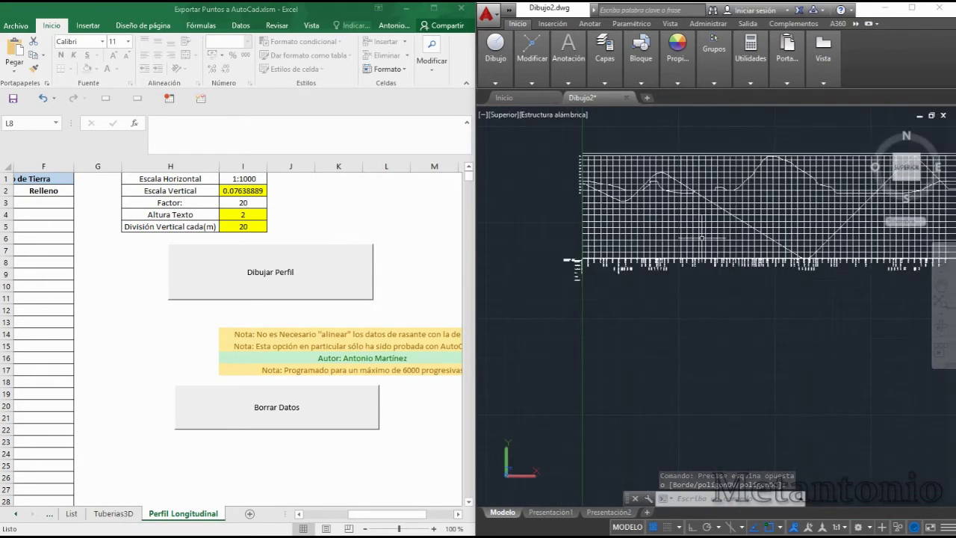
scroll(694, 239, up, 2)
scroll(560, 247, up, 3)
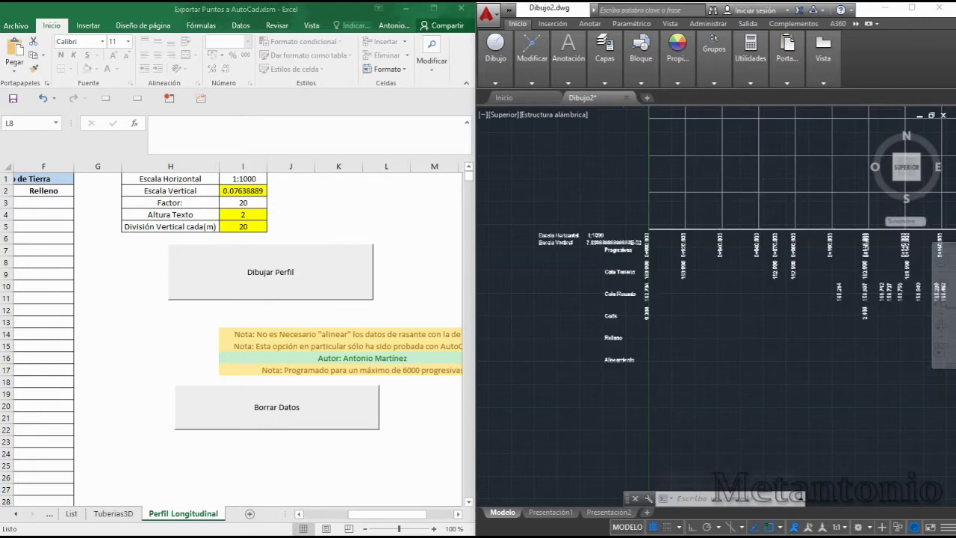
scroll(560, 243, up, 2)
scroll(560, 237, up, 2)
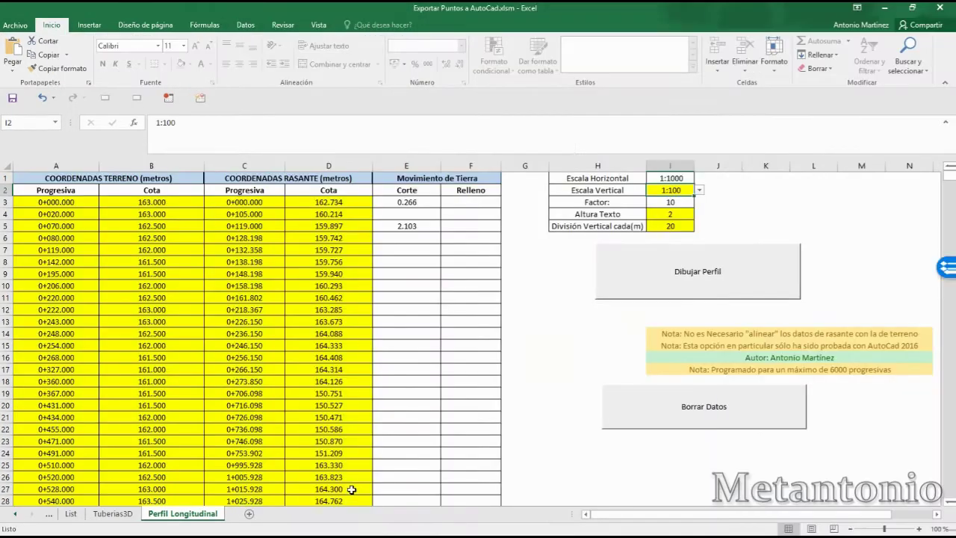
click(676, 424)
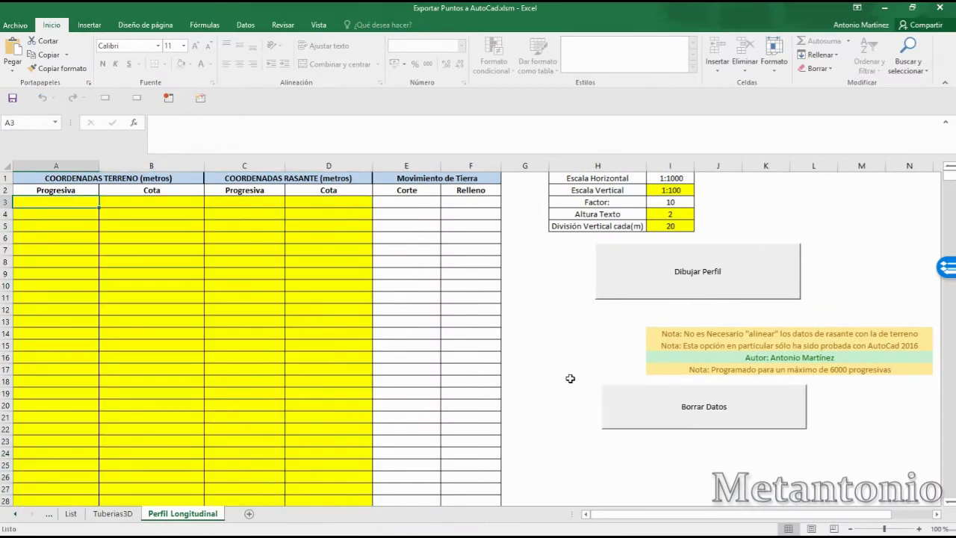
Step: Clear the coordinates again, empty the List sheet's object table with Borrar Tabla, and minimise Excel
click(570, 379)
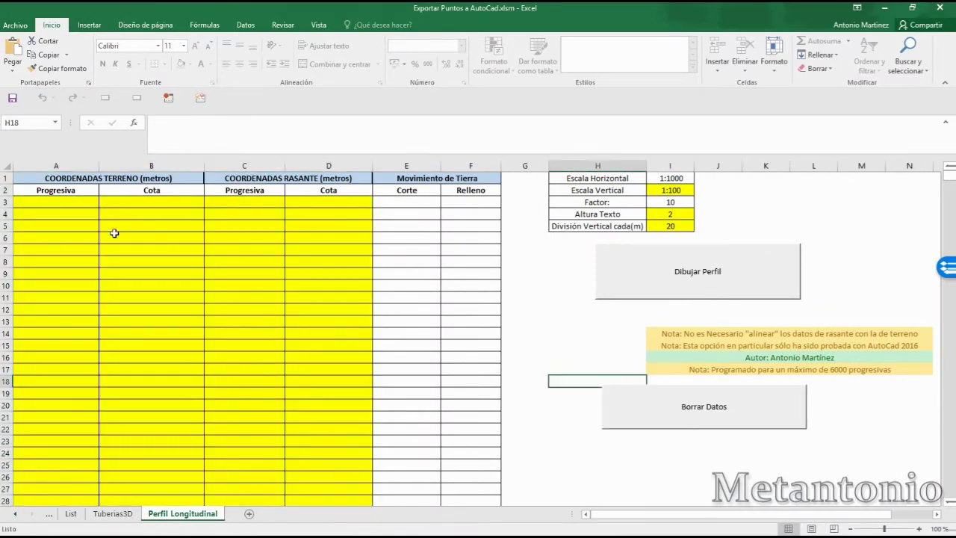
click(663, 416)
click(108, 515)
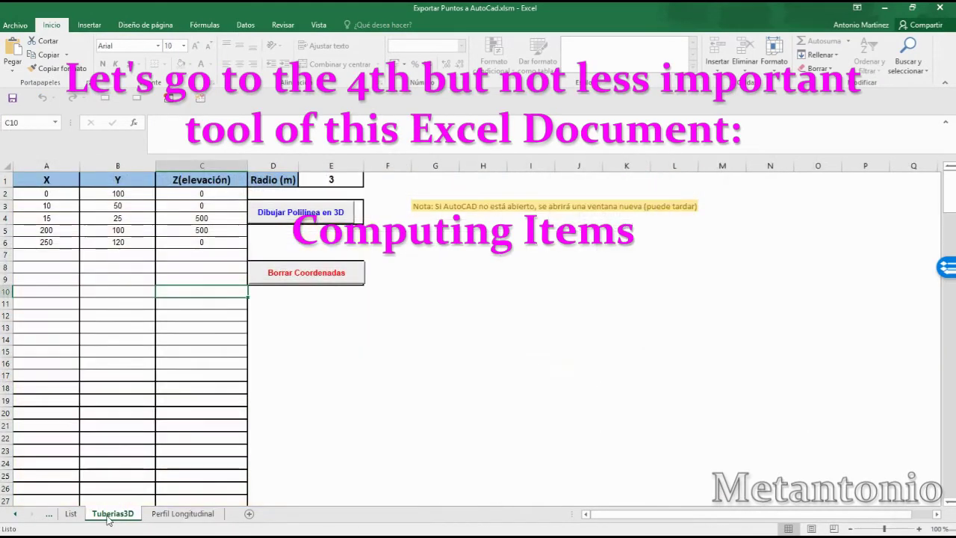
click(71, 514)
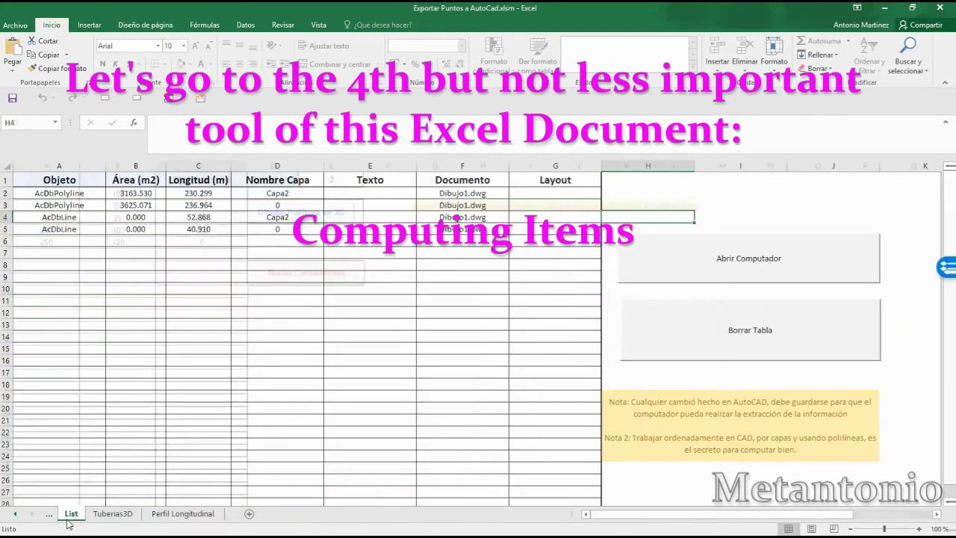
click(51, 514)
click(133, 514)
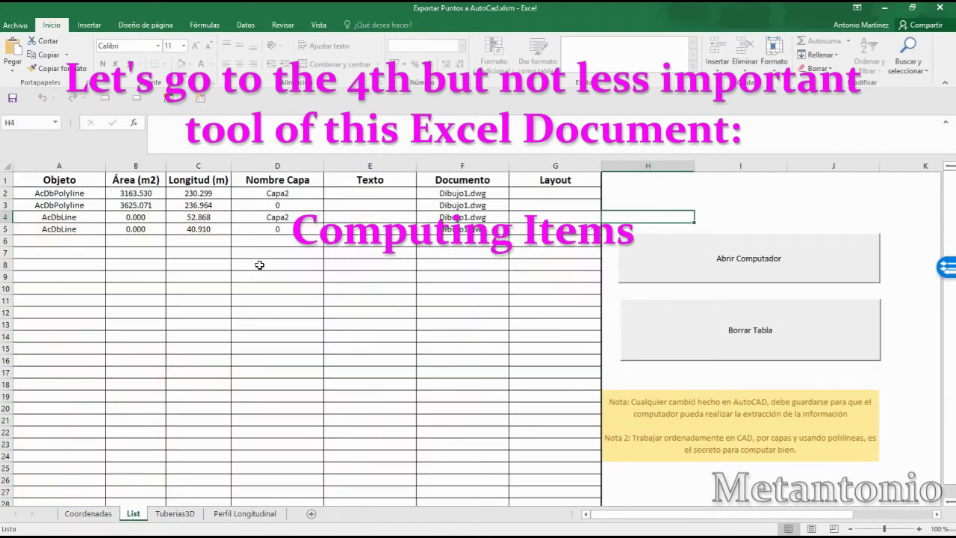
click(784, 344)
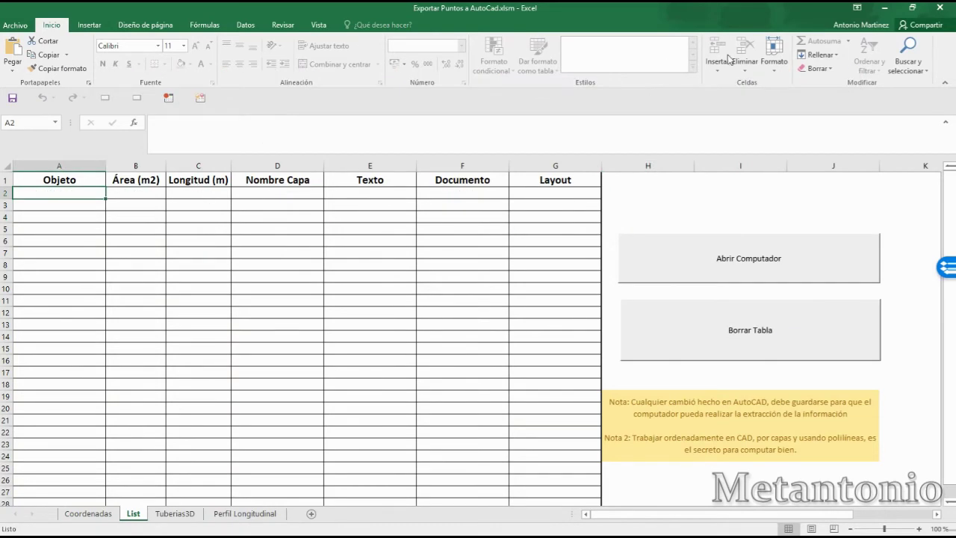
click(880, 6)
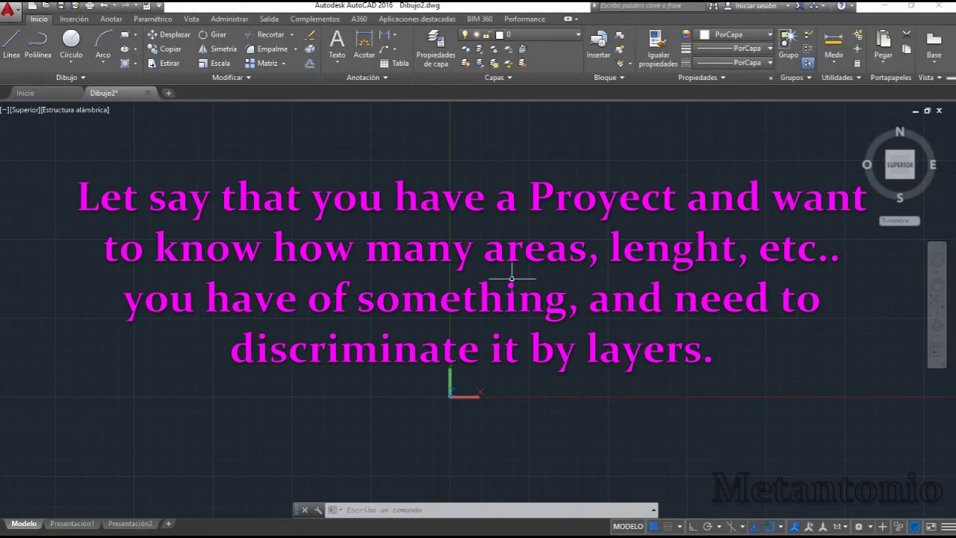
Step: Draw an open five-vertex polyline and a closed polyline on layer 0
key(Escape)
click(548, 285)
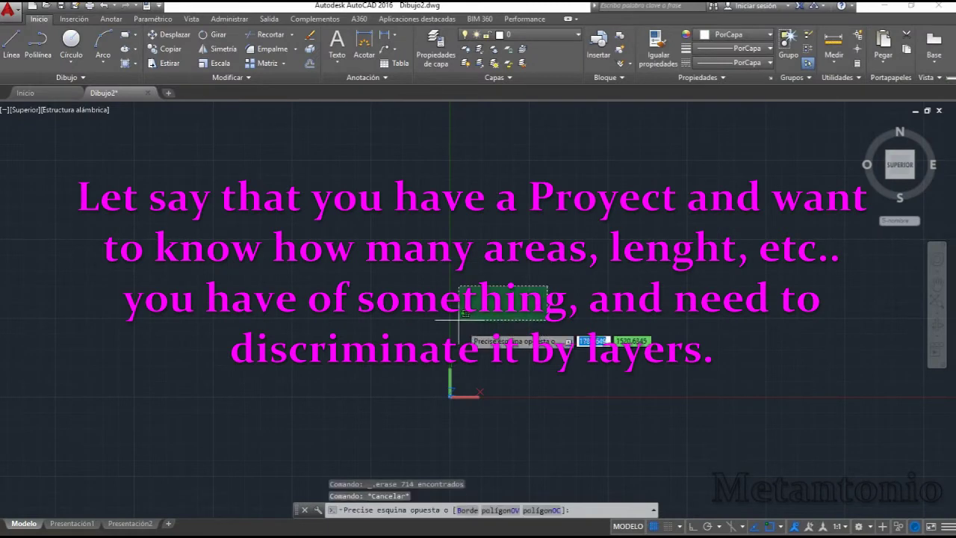
text(pl)
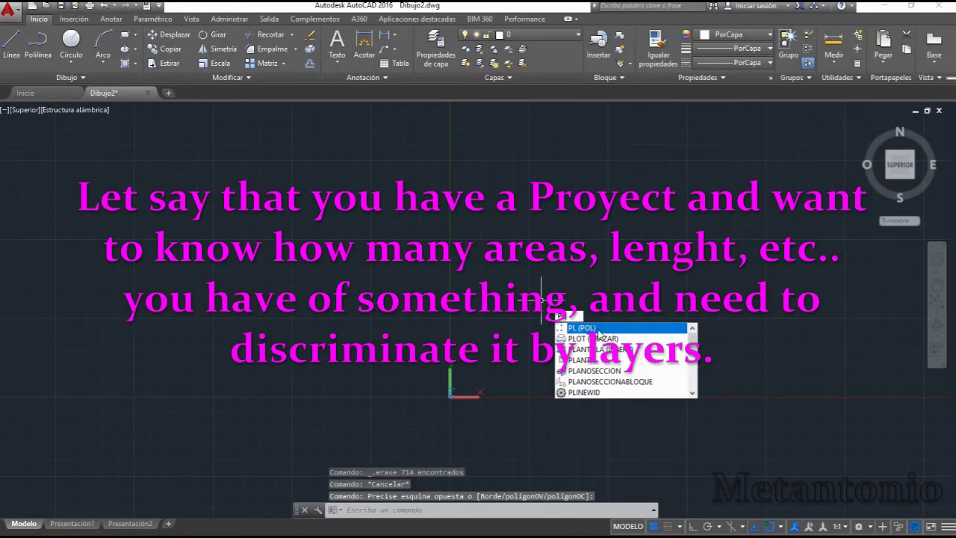
click(597, 329)
click(501, 298)
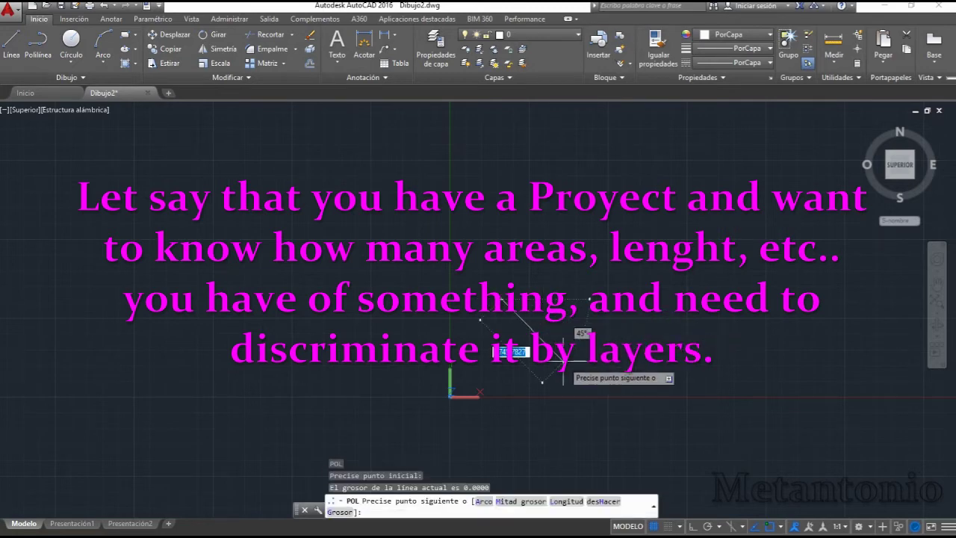
click(559, 357)
click(664, 306)
click(641, 233)
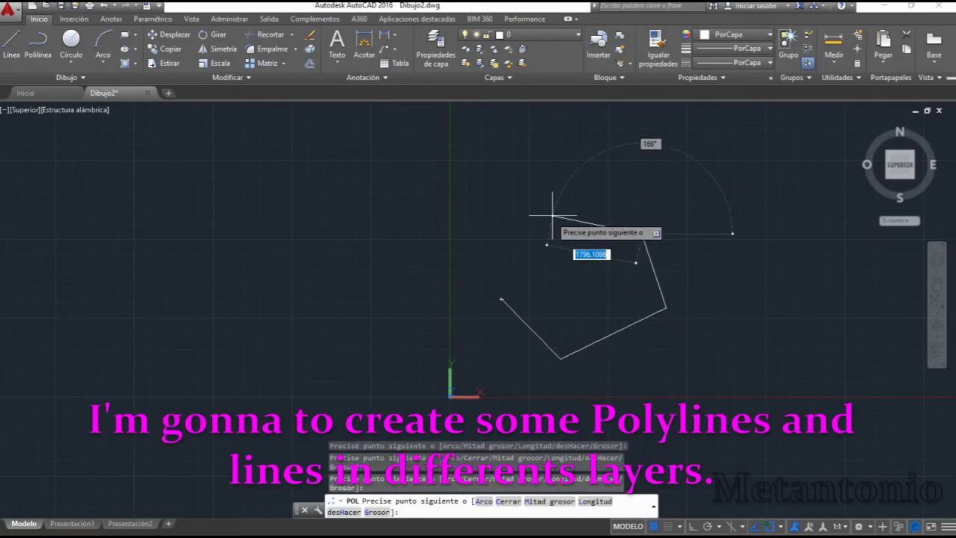
click(520, 221)
right_click(522, 221)
click(568, 243)
click(326, 266)
click(366, 331)
click(405, 229)
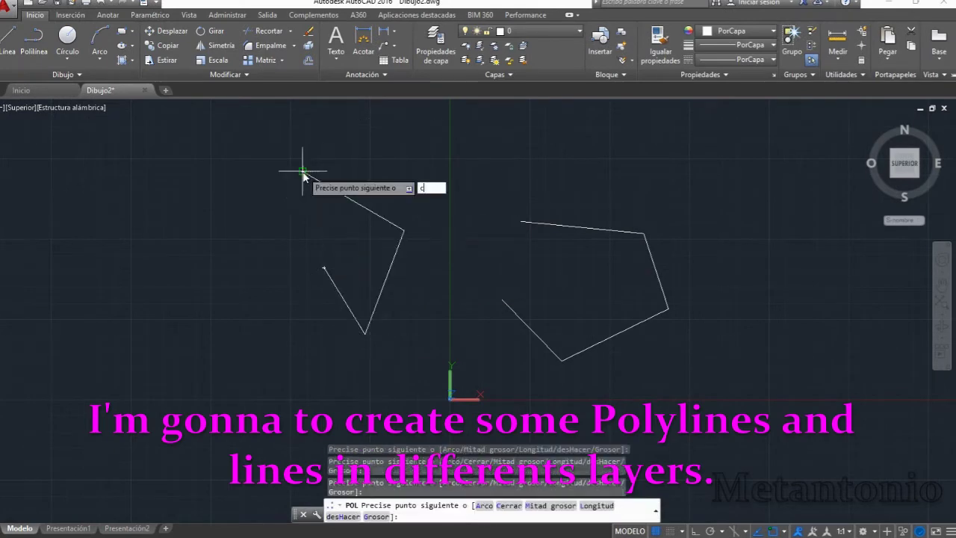
Step: Run LIST on the closed and then the open polyline to read their area and length
click(305, 171)
click(326, 265)
text(LIST)
key(Return)
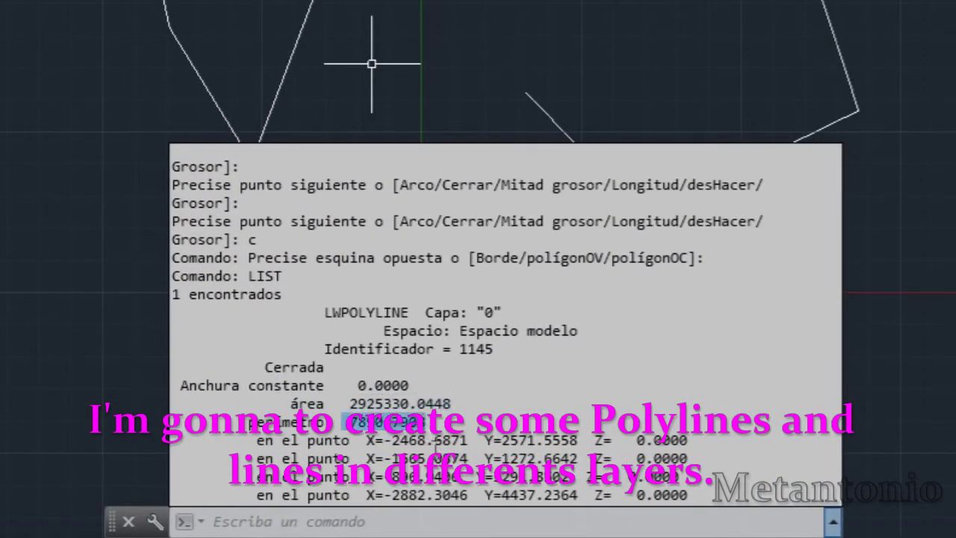
key(Escape)
drag(672, 209, 614, 75)
text(LIST)
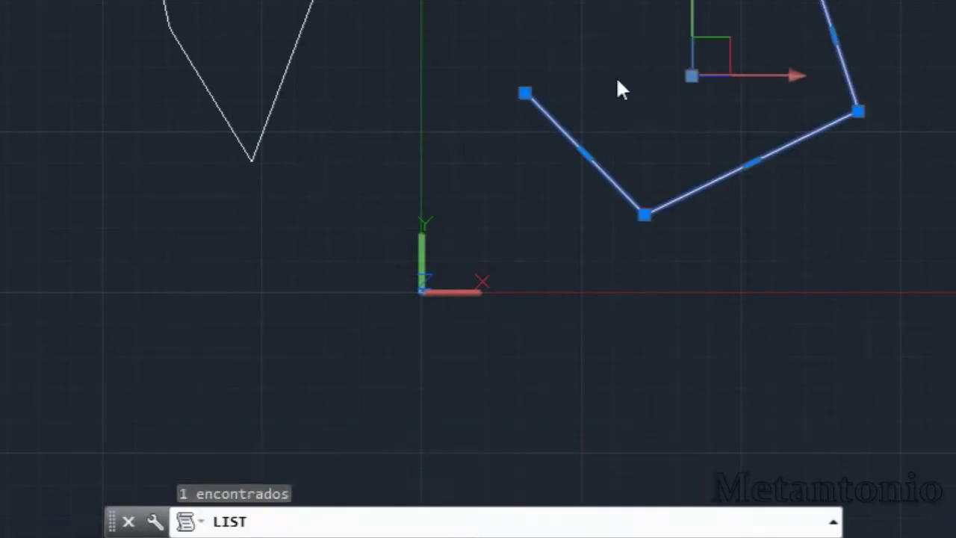
key(Return)
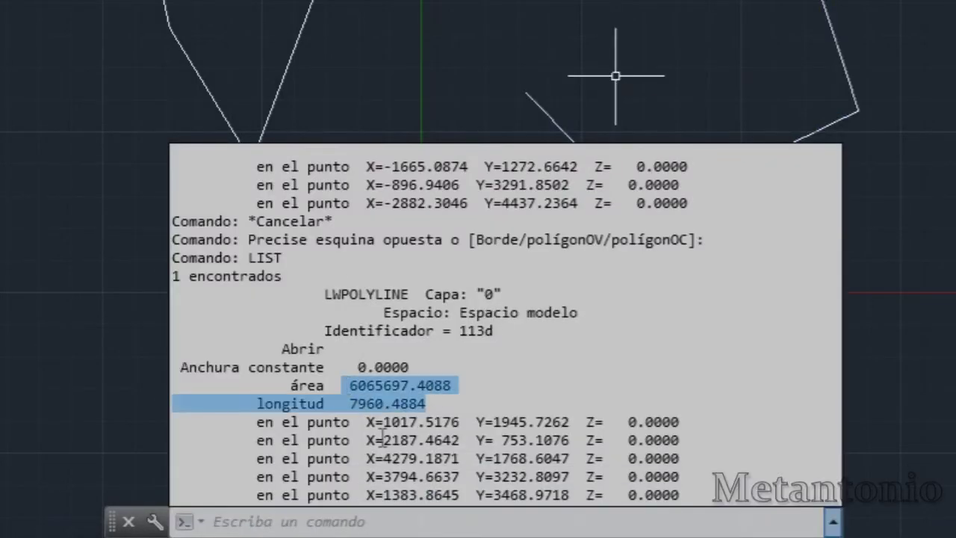
key(Escape)
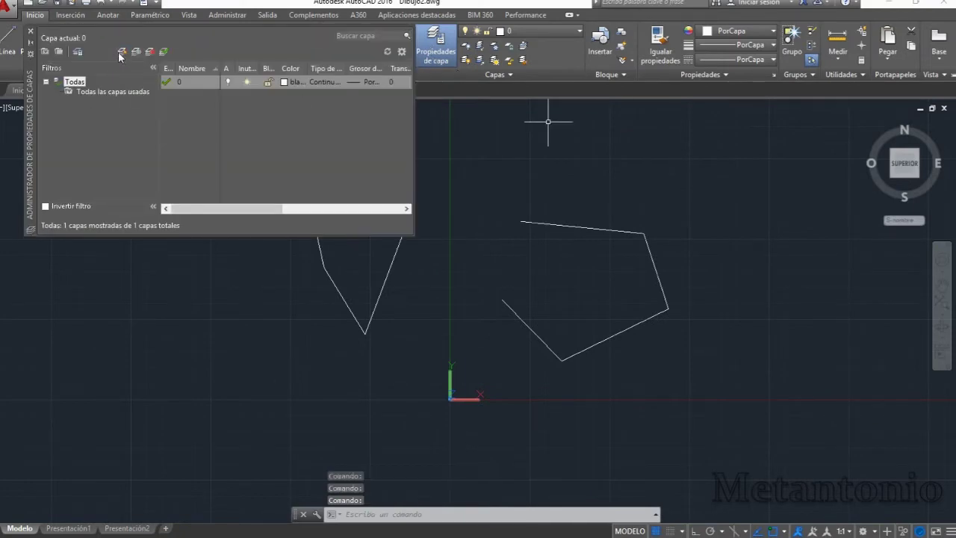
Step: Add a new layer named LayerTest2 with colour 6 (magenta), then close Layer Properties
click(121, 52)
text(La)
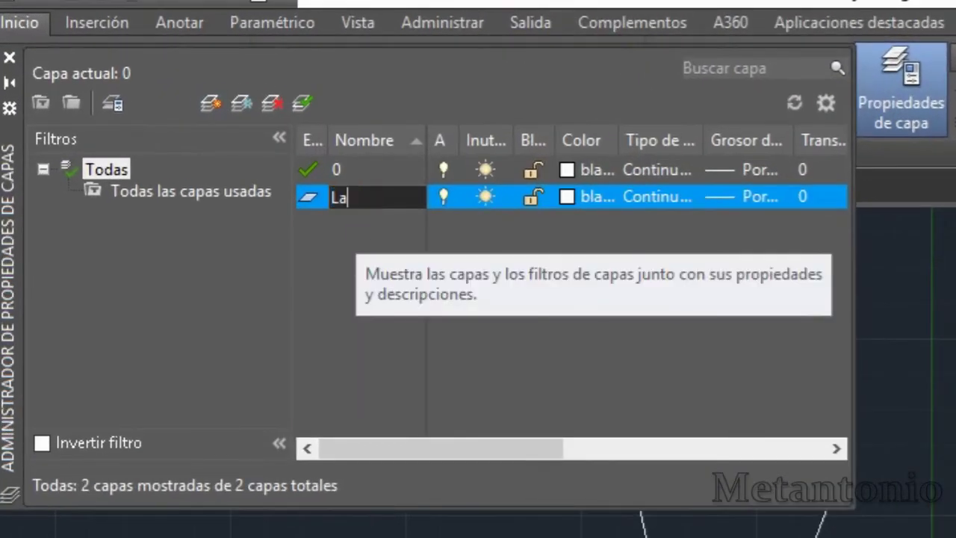
text(yer2)
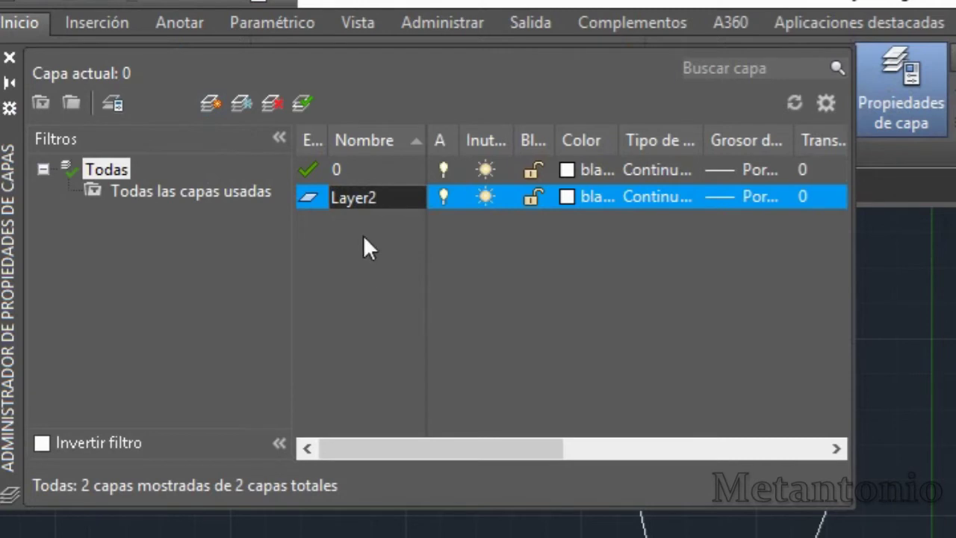
key(BackSpace)
text(Te)
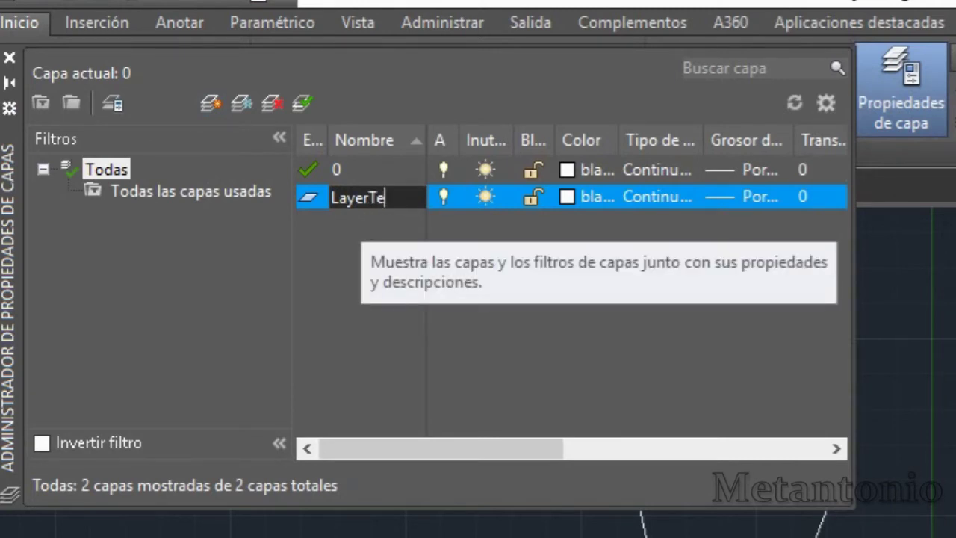
text(st2)
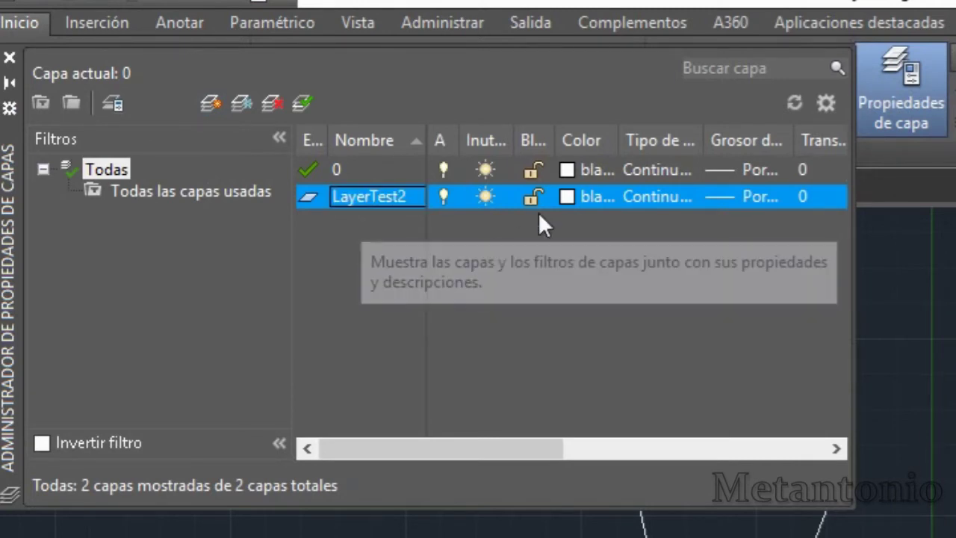
click(567, 197)
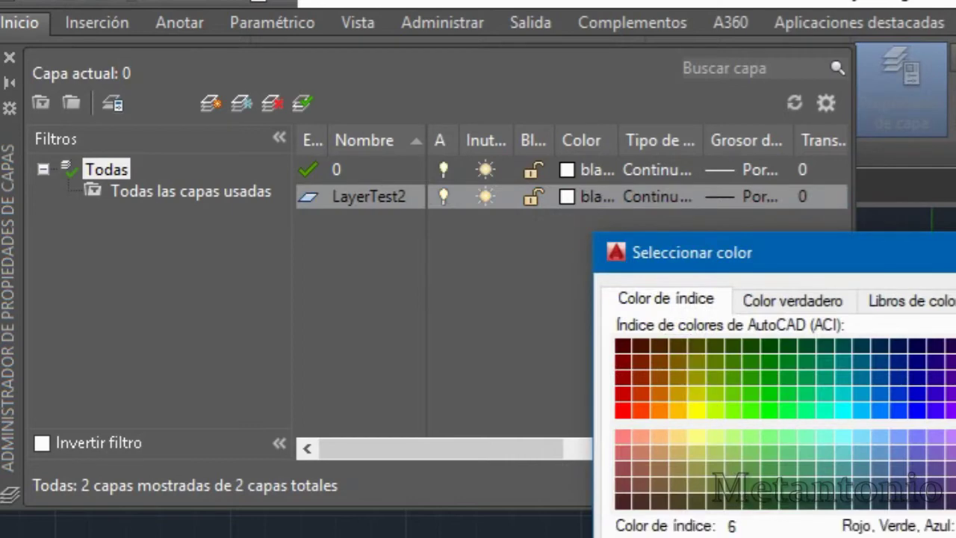
key(Return)
click(481, 164)
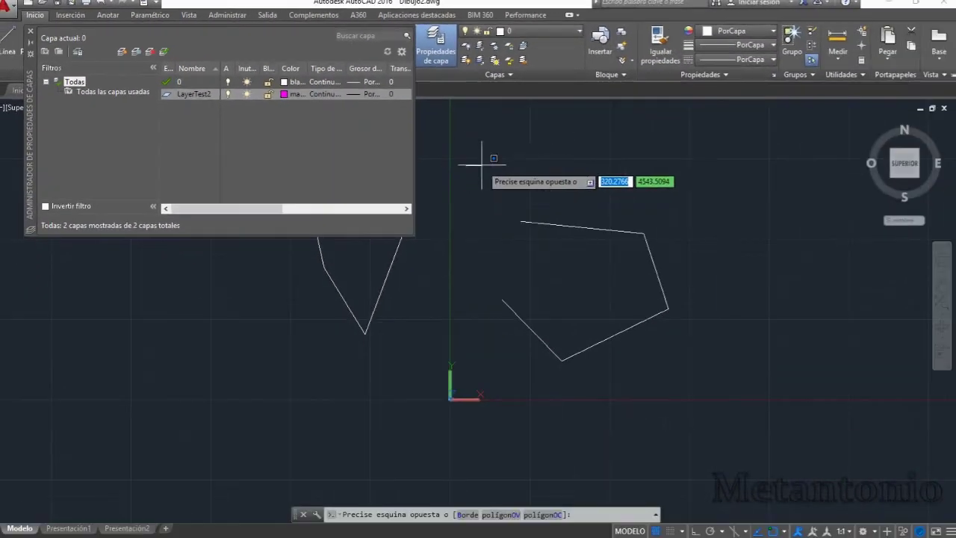
key(Escape)
click(436, 47)
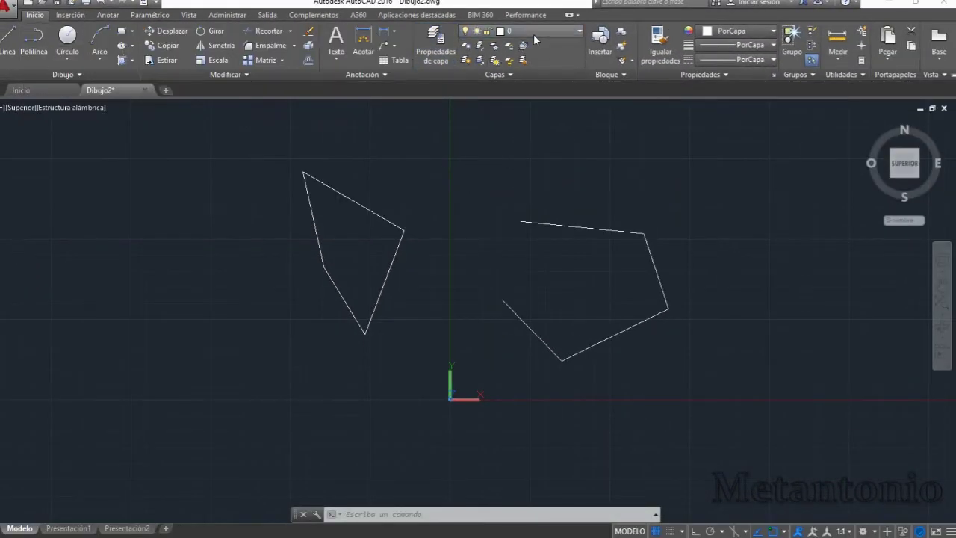
Step: Make LayerTest2 current and draw a closed four-sided polyline with PL
click(534, 34)
click(532, 58)
text(pl)
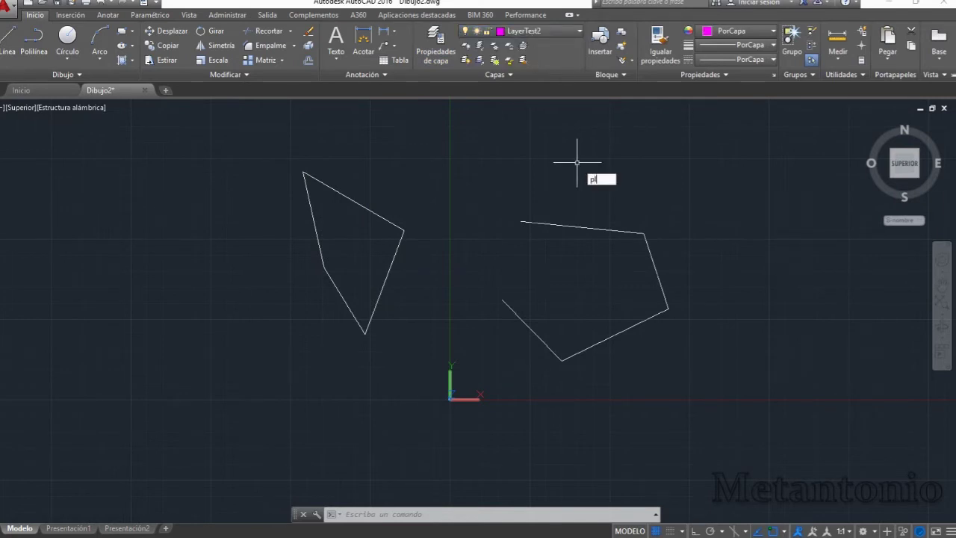
key(Return)
click(542, 143)
click(590, 186)
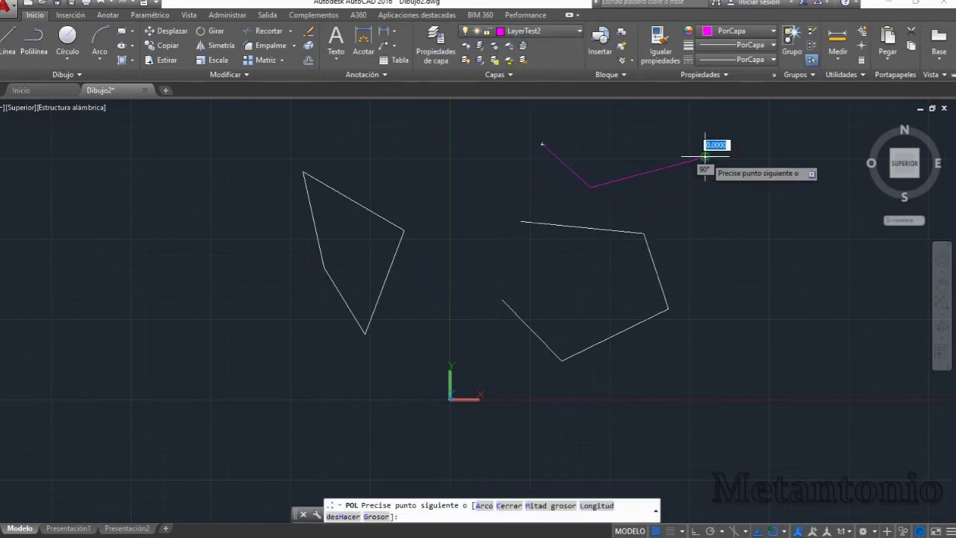
click(705, 157)
click(632, 132)
text(c)
key(Return)
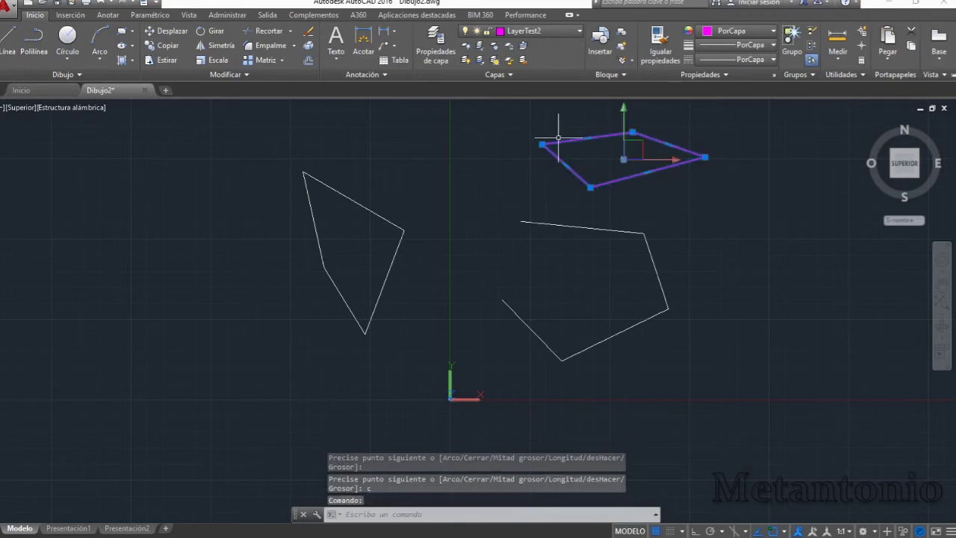
Step: List the magenta polyline to read its area and perimeter
text(list)
key(Return)
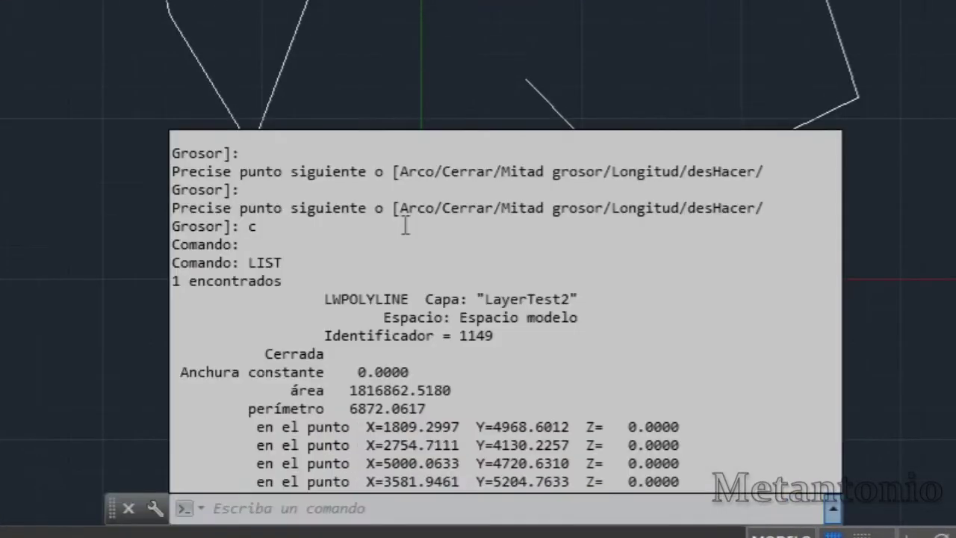
mouse_move(352, 390)
mouse_down()
mouse_move(455, 389)
mouse_move(335, 407)
mouse_up()
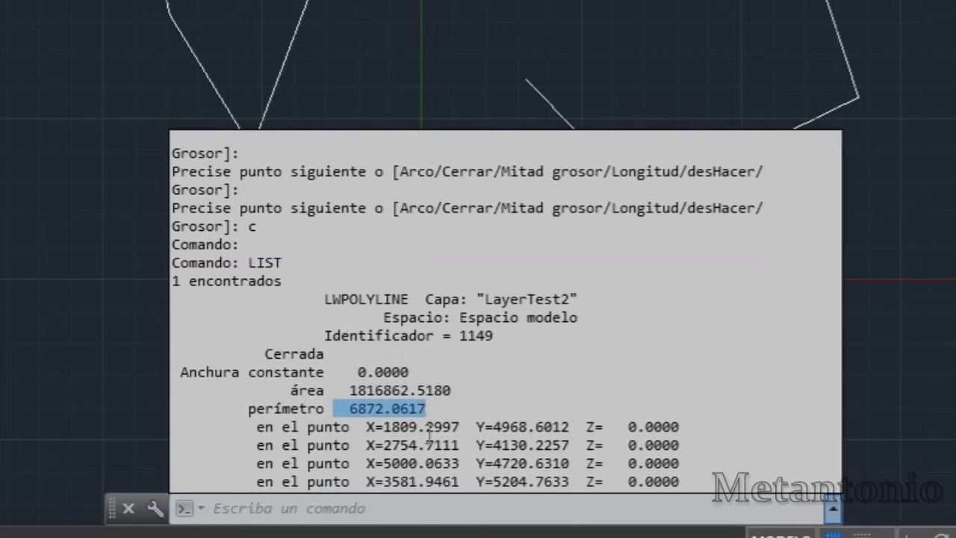
key(Escape)
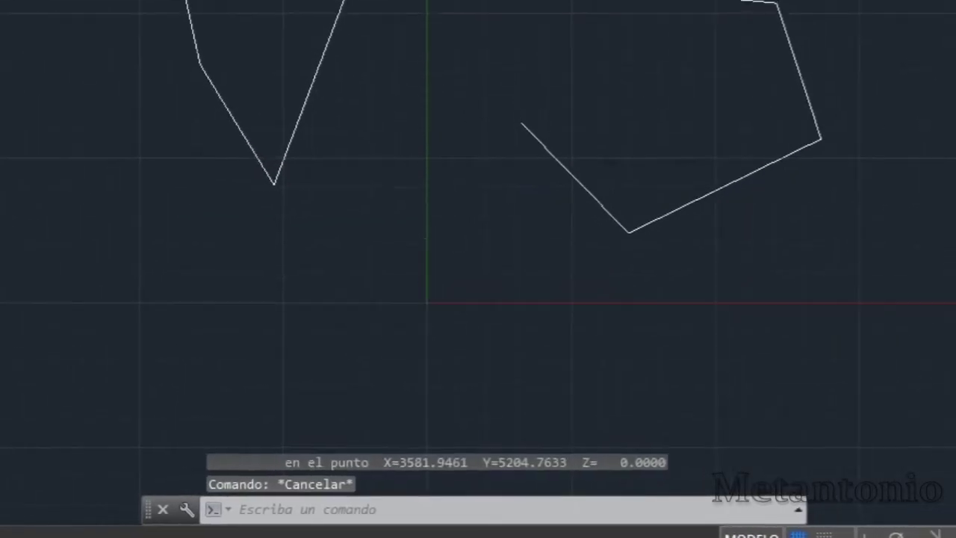
Step: Draw a magenta line and list it, reading its length of 3391.8096
text(l)
key(Return)
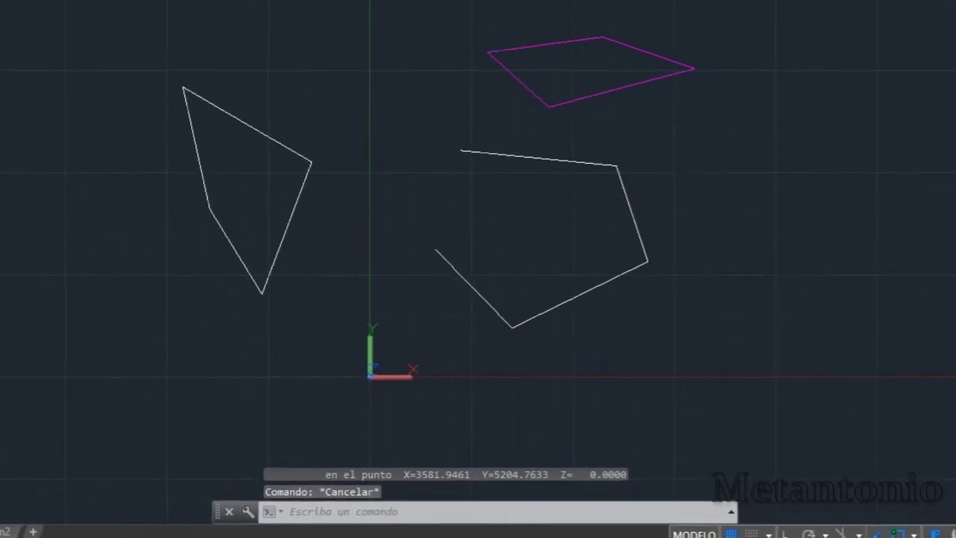
click(723, 259)
click(759, 55)
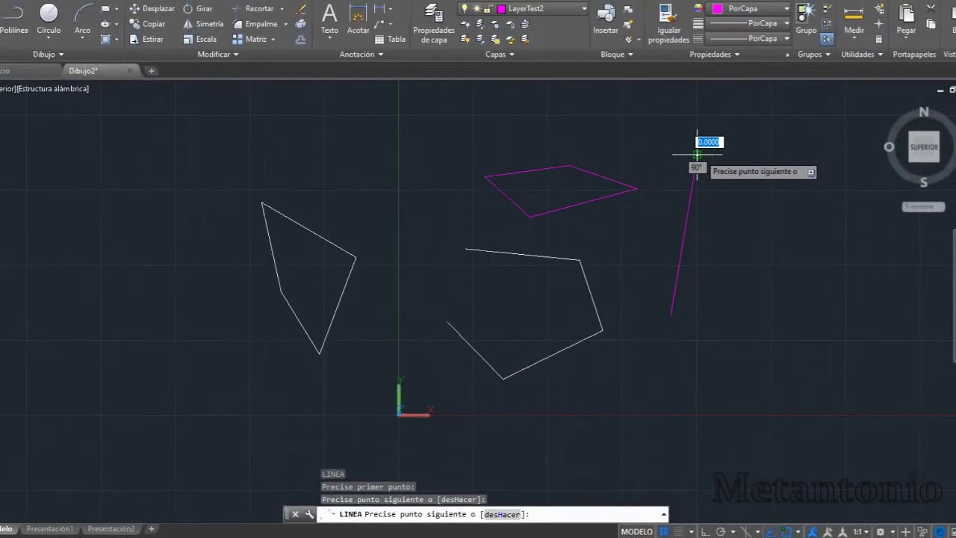
key(Escape)
click(767, 148)
click(654, 258)
text(list)
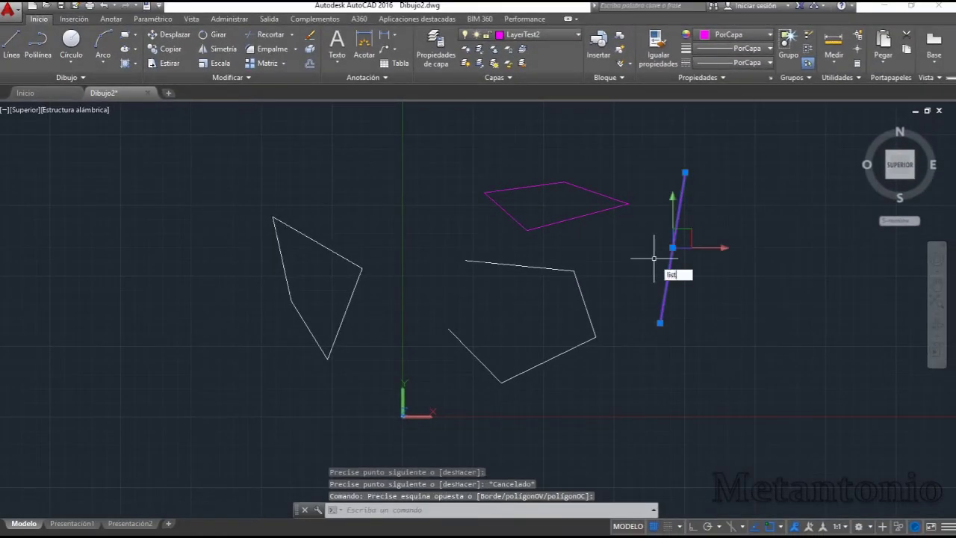
key(Return)
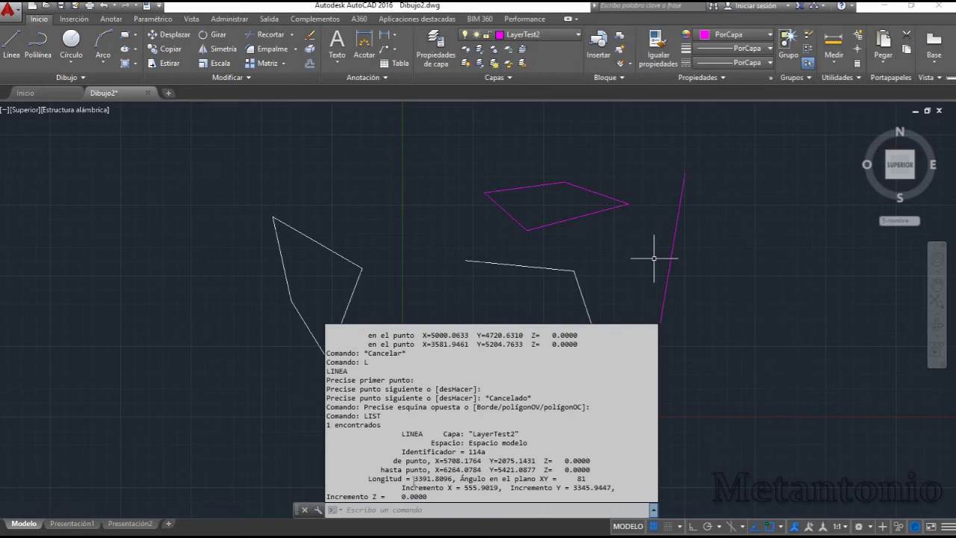
drag(427, 481, 450, 485)
click(581, 257)
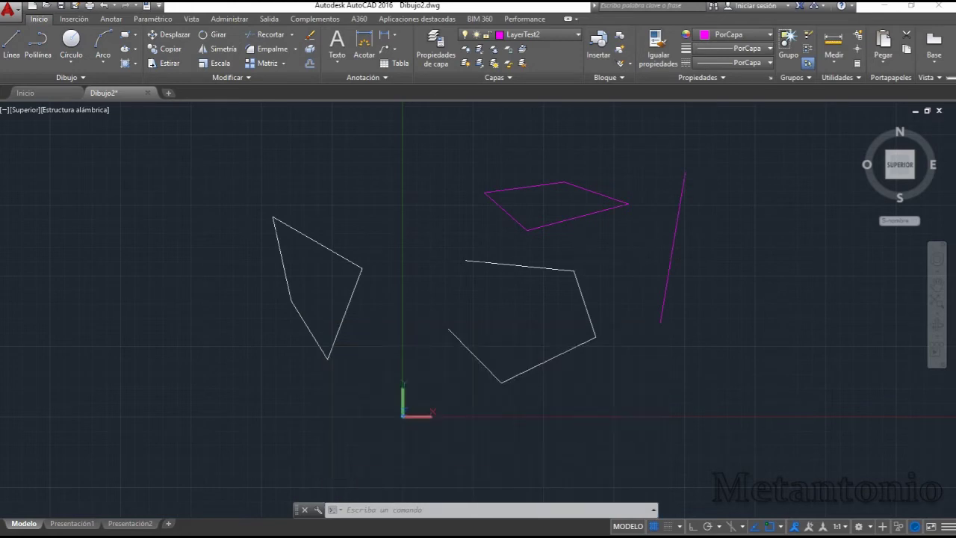
Step: Minimize AutoCAD and bring the Excel workbook to the front, maximized
click(910, 5)
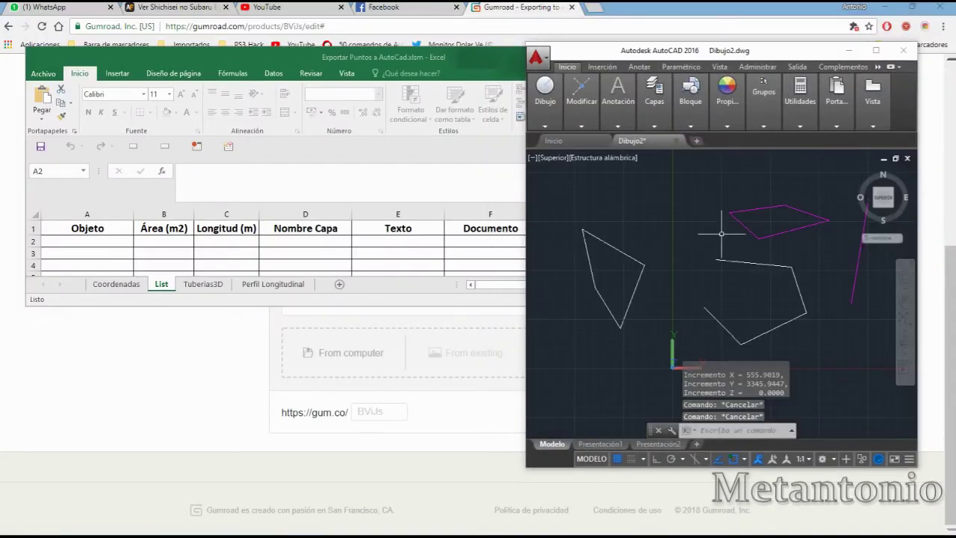
click(374, 55)
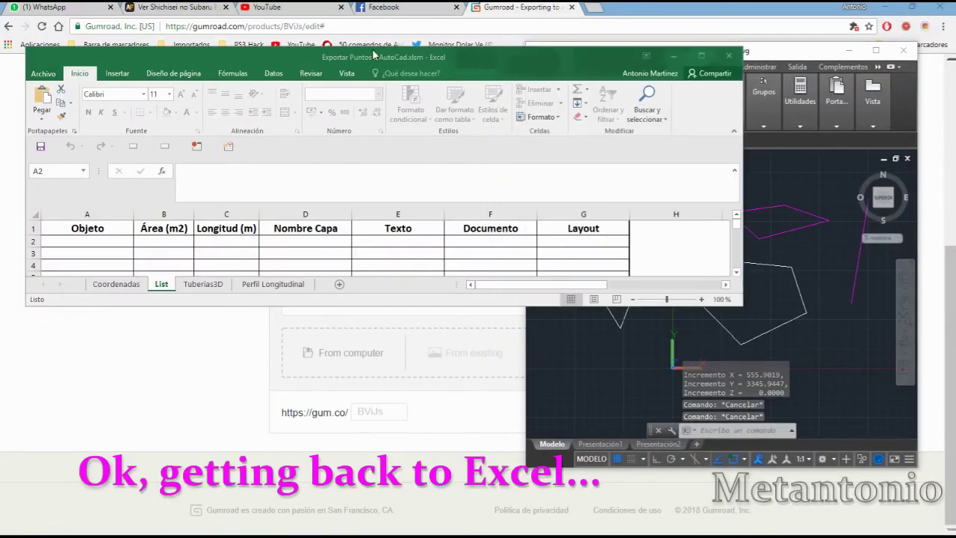
click(701, 56)
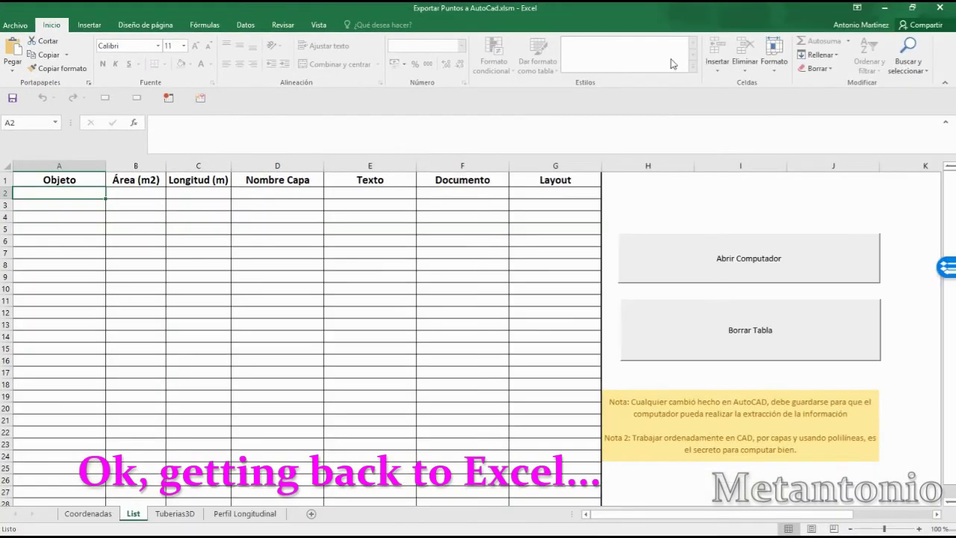
Step: In the Computator form, check that layers 0 and LayerTest2 are listed, then close it
click(692, 256)
click(321, 196)
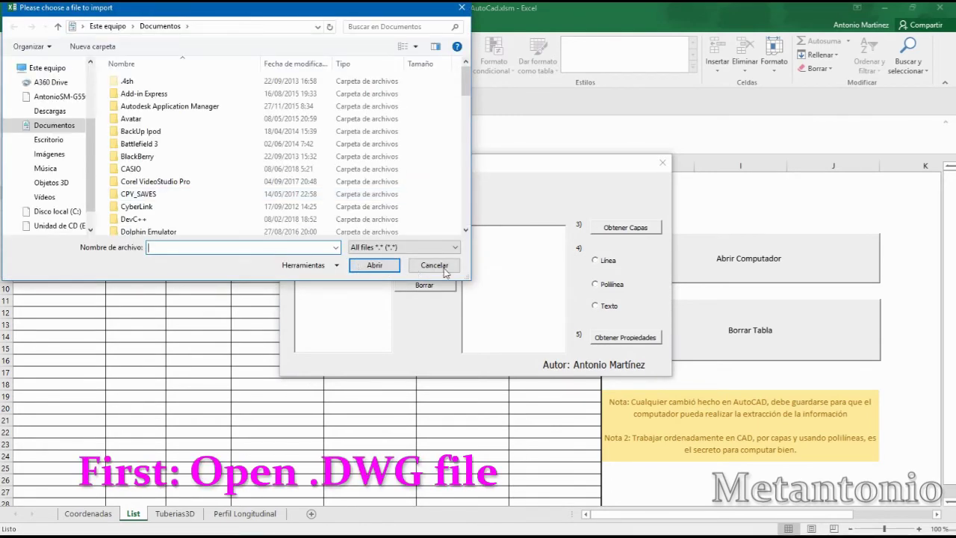
click(427, 267)
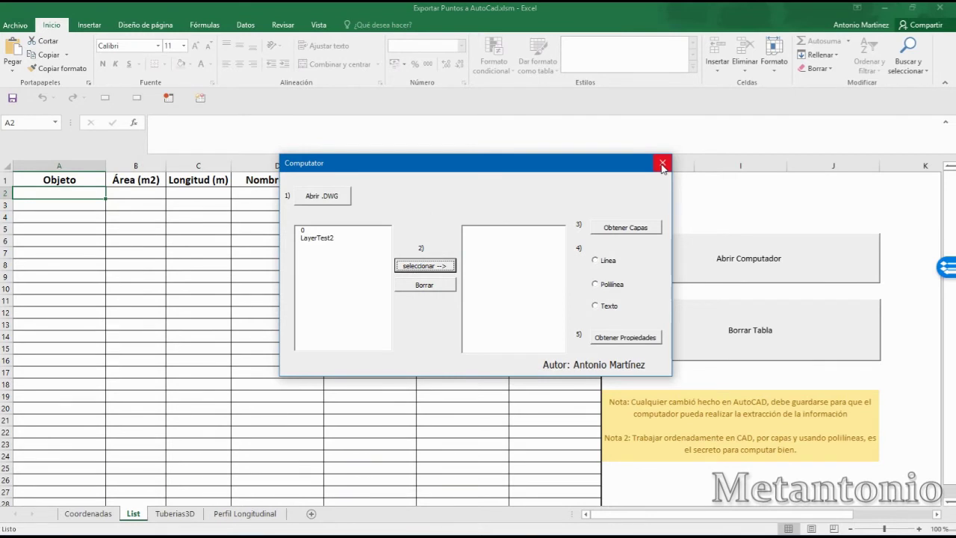
click(662, 163)
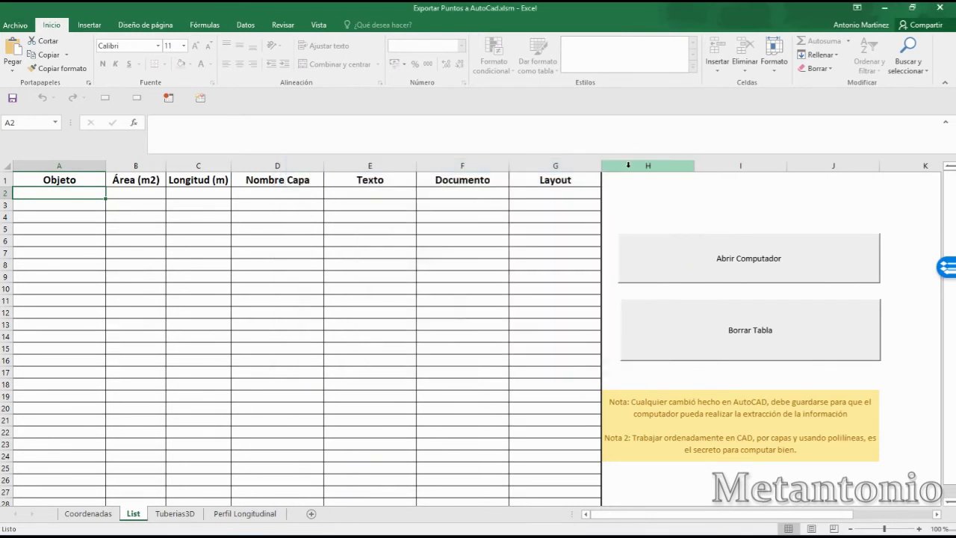
Step: Return to the Dibujo2 drawing in AutoCAD, maximize it, and save it from the Quick Access Toolbar
click(312, 523)
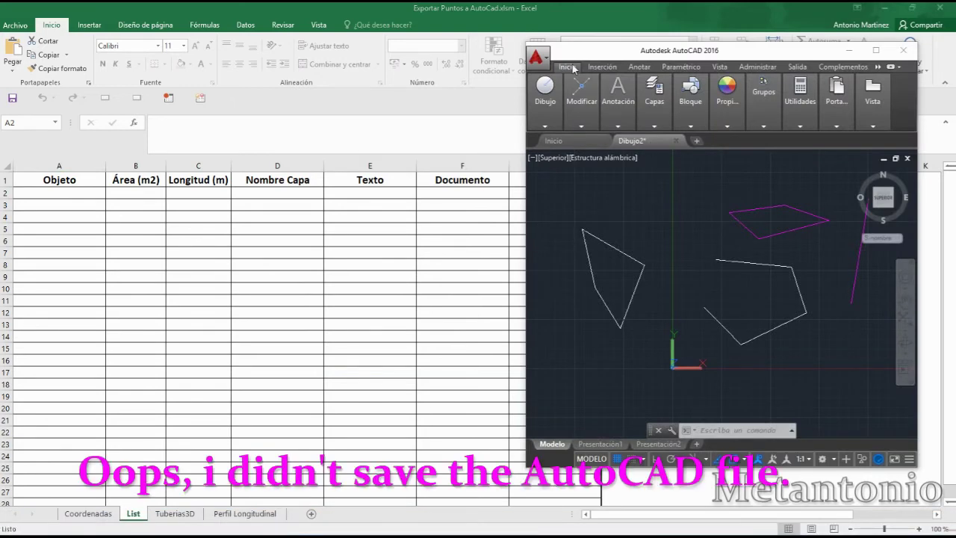
click(875, 50)
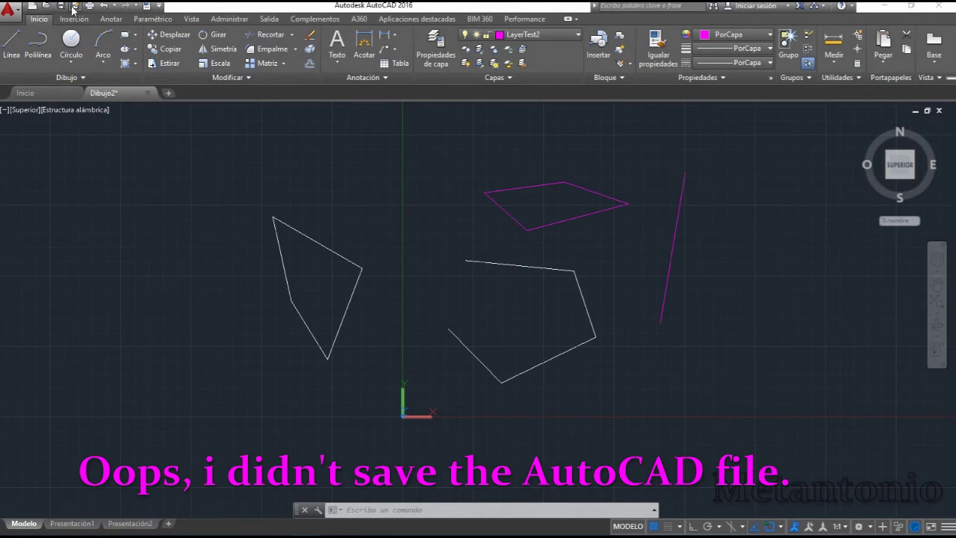
click(74, 7)
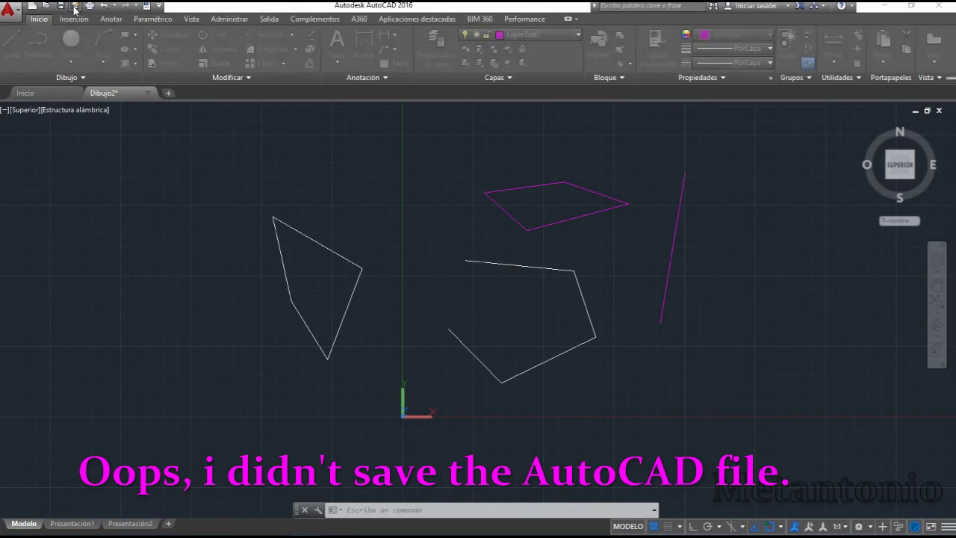
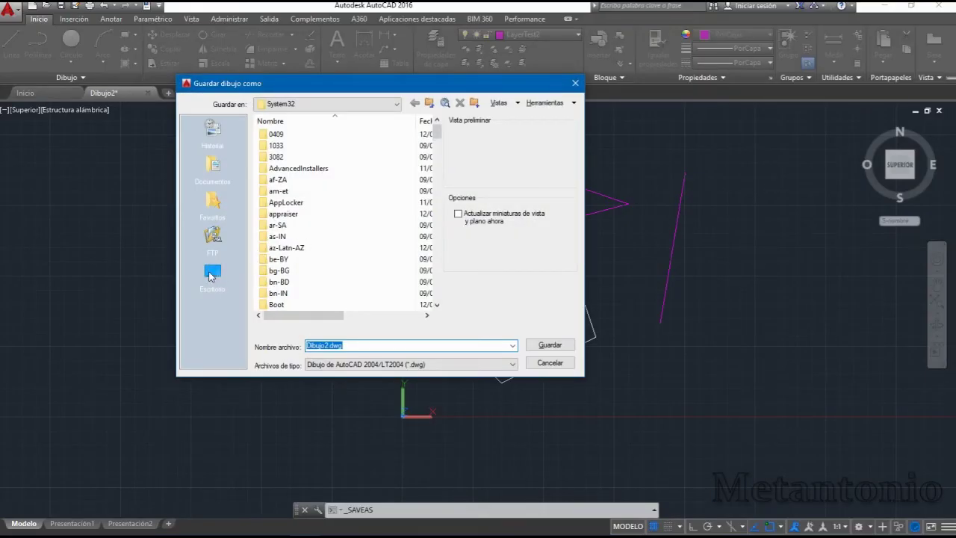
Step: Save the drawing as Dibujo2.dwg in the Escritorio (desktop) folder
click(209, 276)
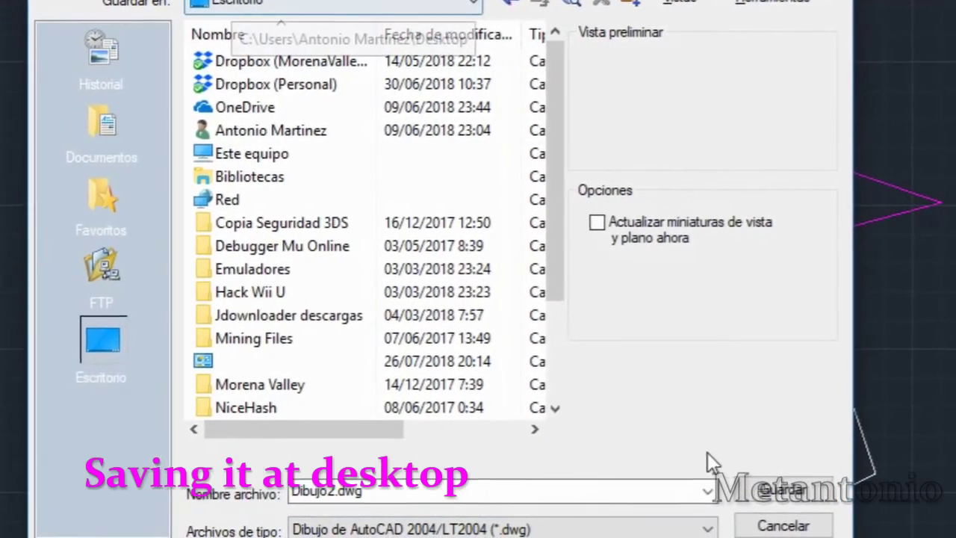
click(781, 490)
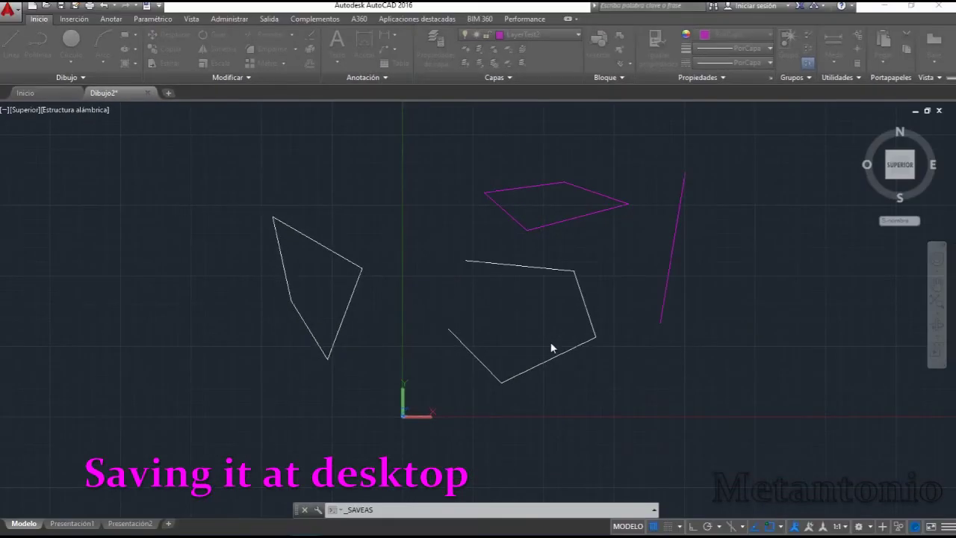
Step: Bring up Excel's Computator form and start a .DWG import
click(910, 6)
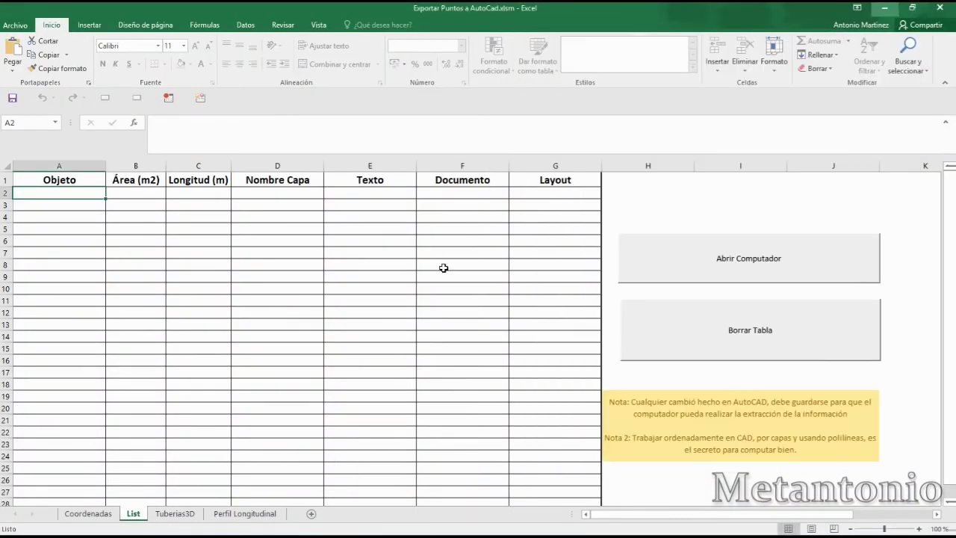
click(681, 270)
click(336, 201)
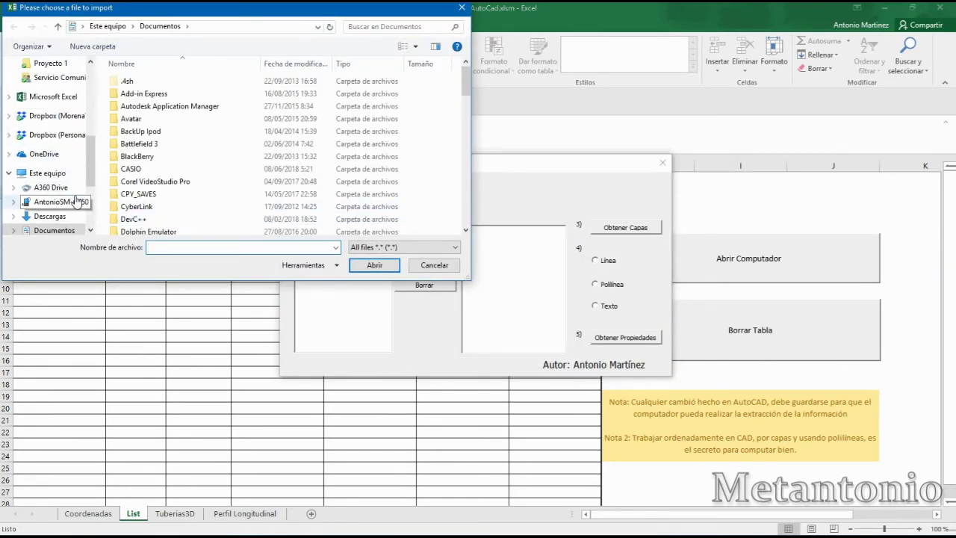
Step: Load Dibujo2.dwg from the desktop so its layers 0 and LayerTest2 are listed
drag(91, 174, 91, 207)
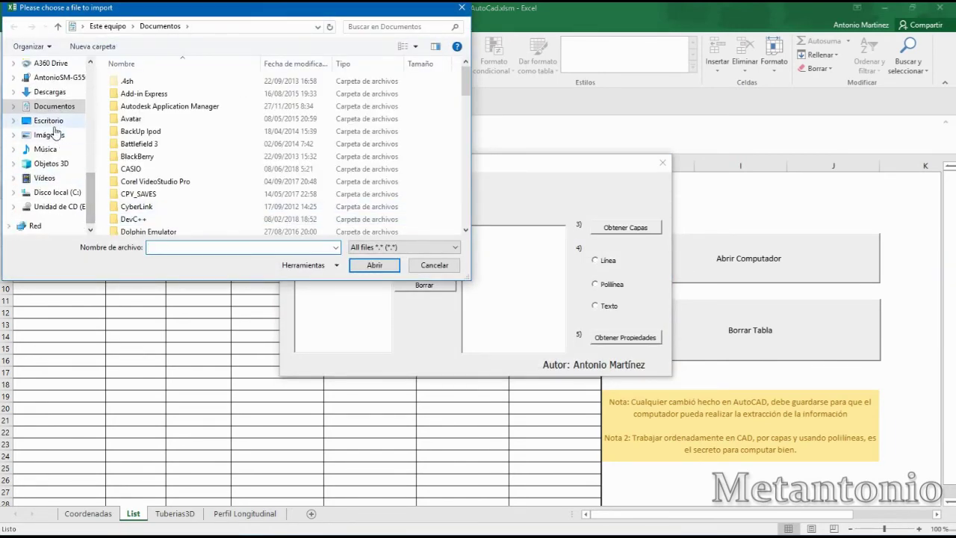
click(48, 120)
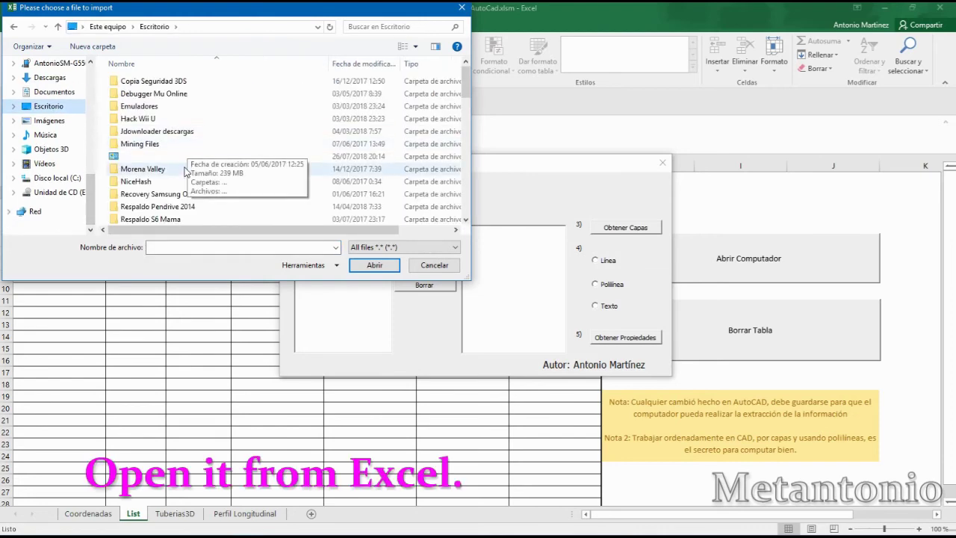
scroll(199, 177, down, 4)
scroll(204, 184, down, 4)
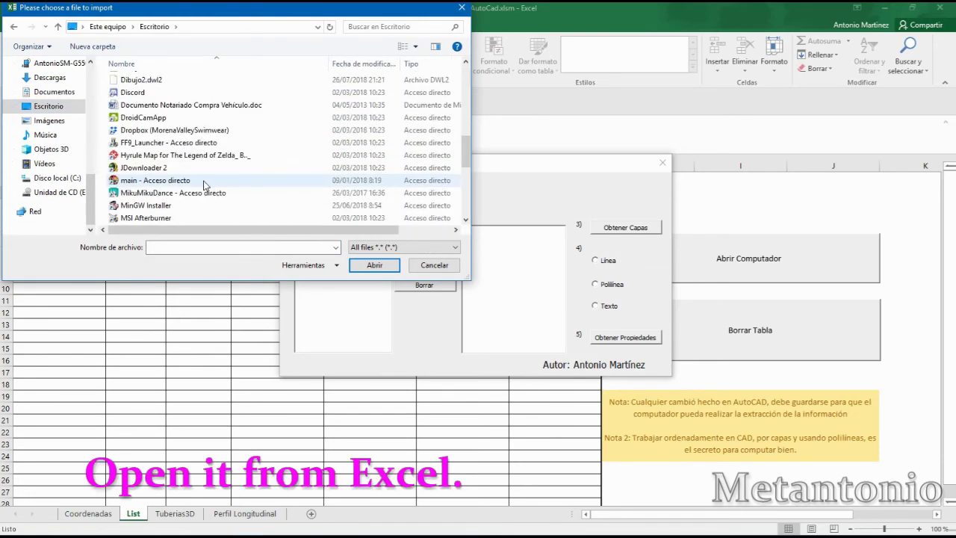
scroll(203, 184, down, 1)
scroll(203, 185, down, 1)
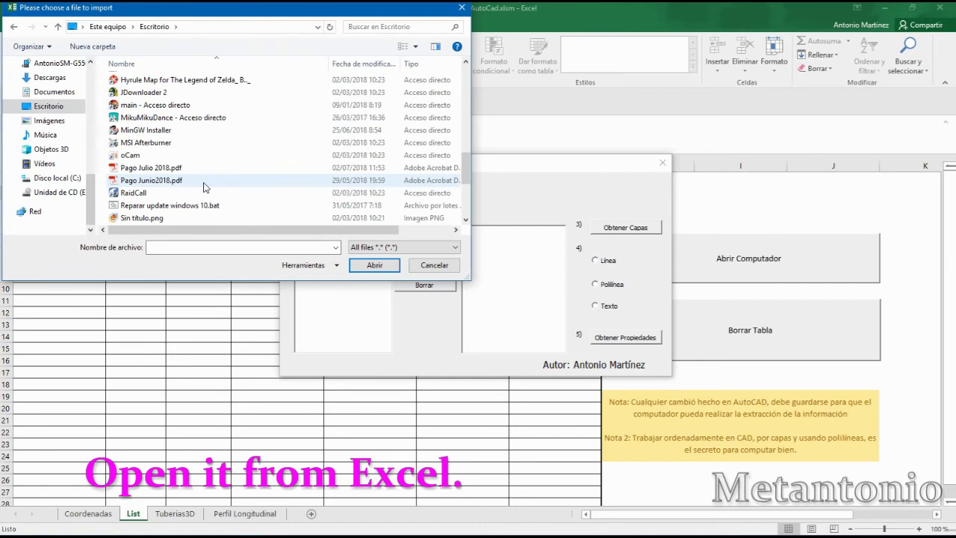
scroll(204, 185, up, 1)
scroll(204, 184, up, 1)
scroll(166, 132, up, 1)
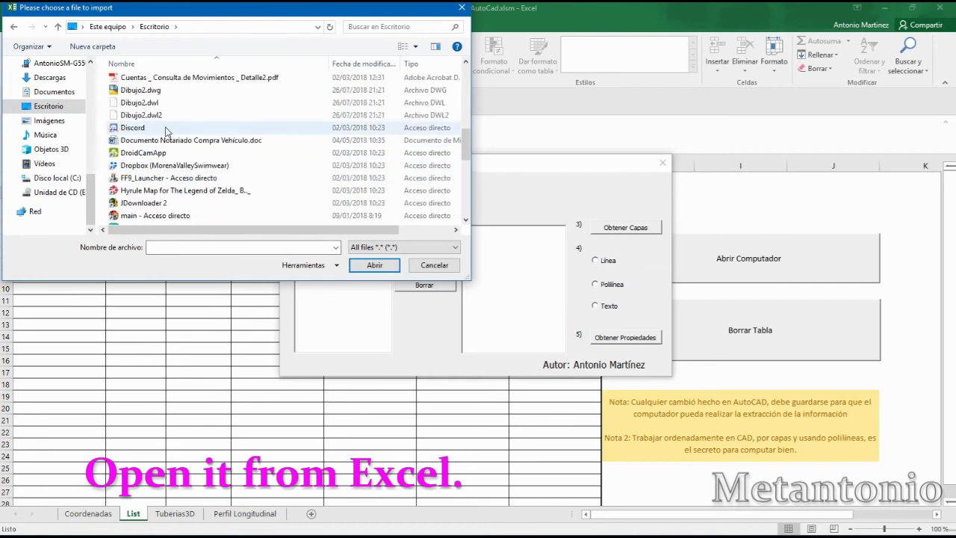
click(149, 90)
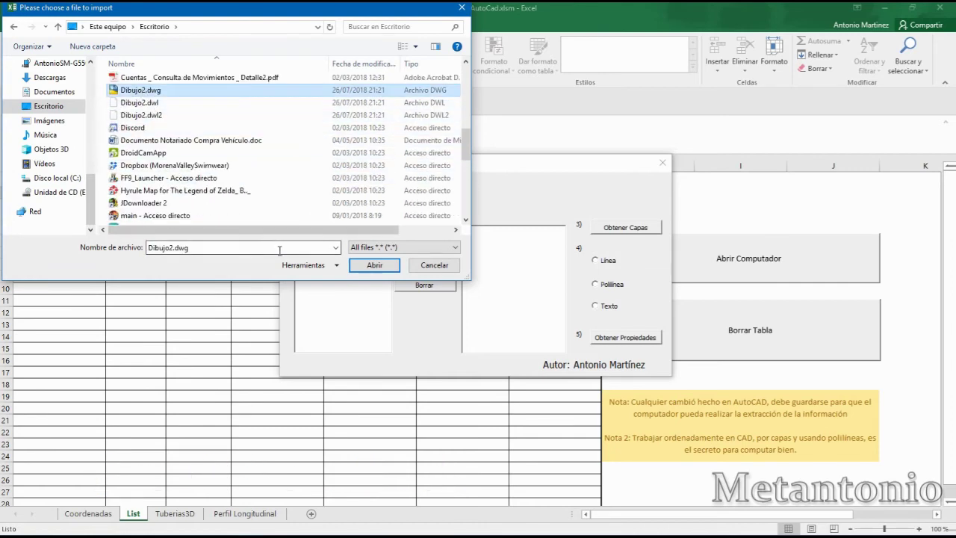
click(354, 267)
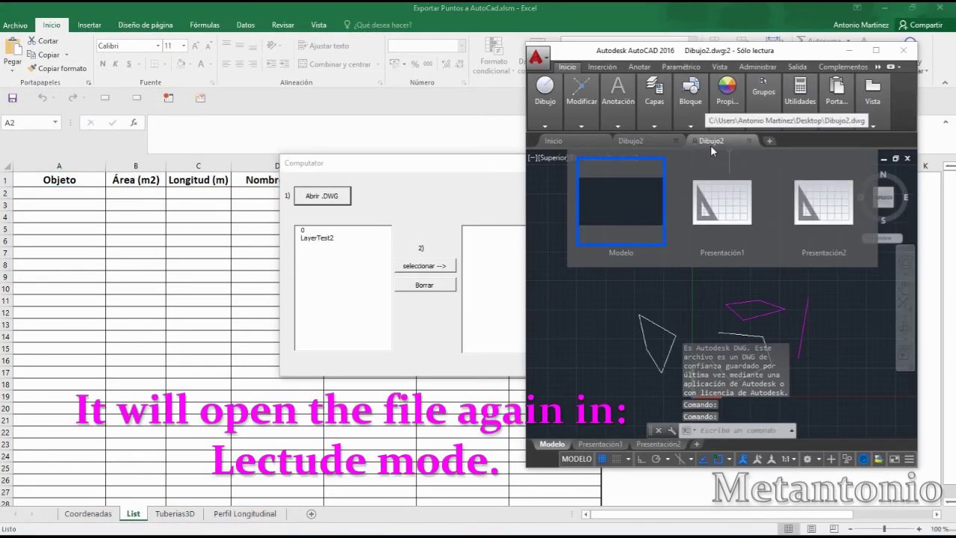
Step: Move layers 0 and LayerTest2 into the chosen-layers list
click(400, 191)
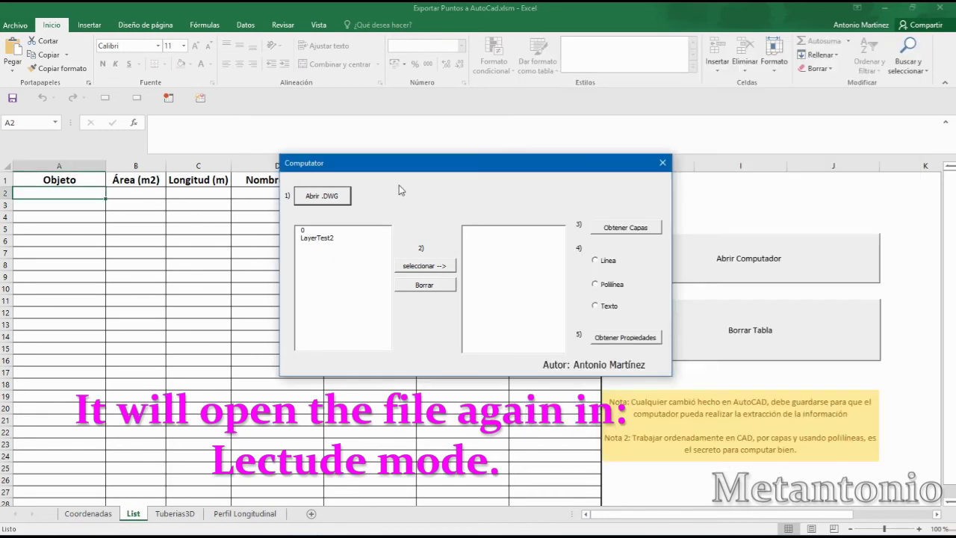
click(314, 230)
click(411, 267)
click(344, 238)
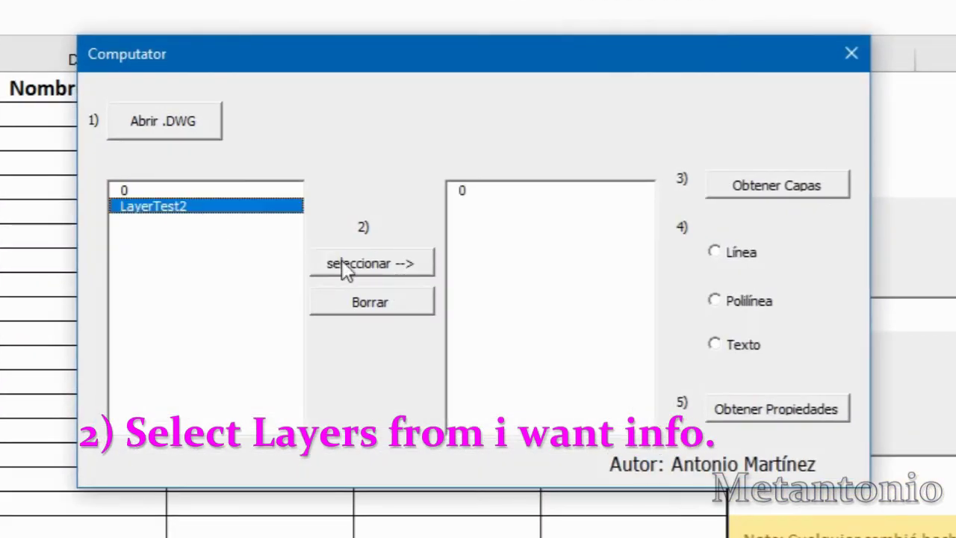
click(341, 264)
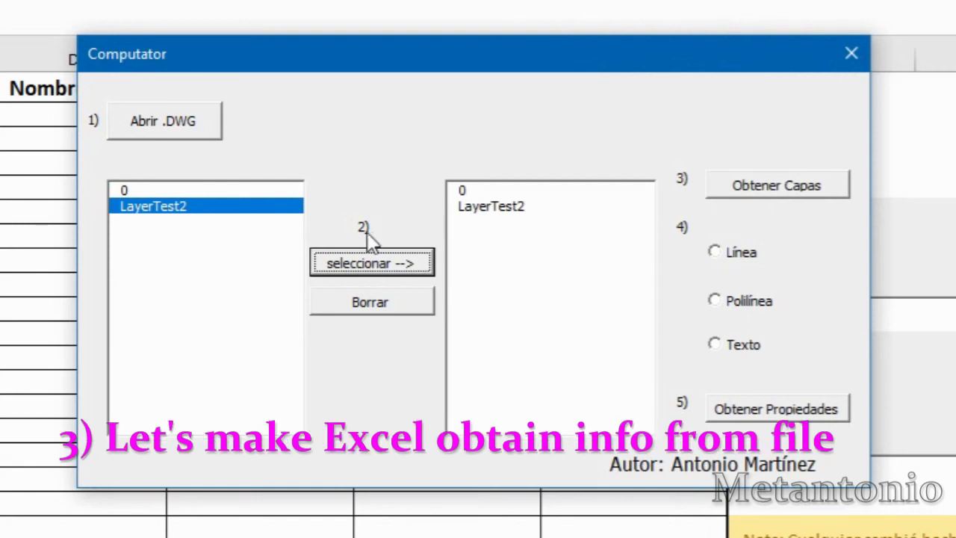
Step: Load the chosen layers and extract polyline area, length and layer into the List sheet
click(756, 184)
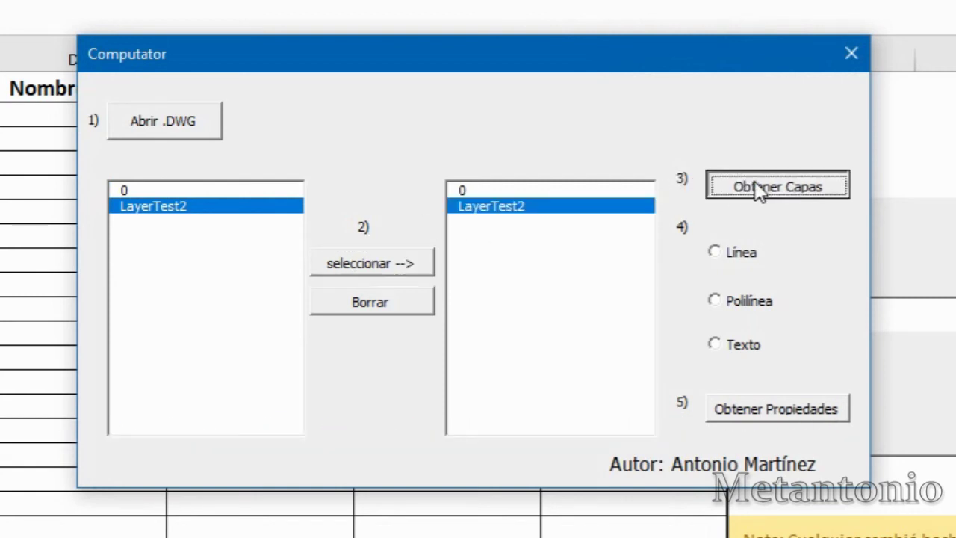
click(611, 192)
click(729, 185)
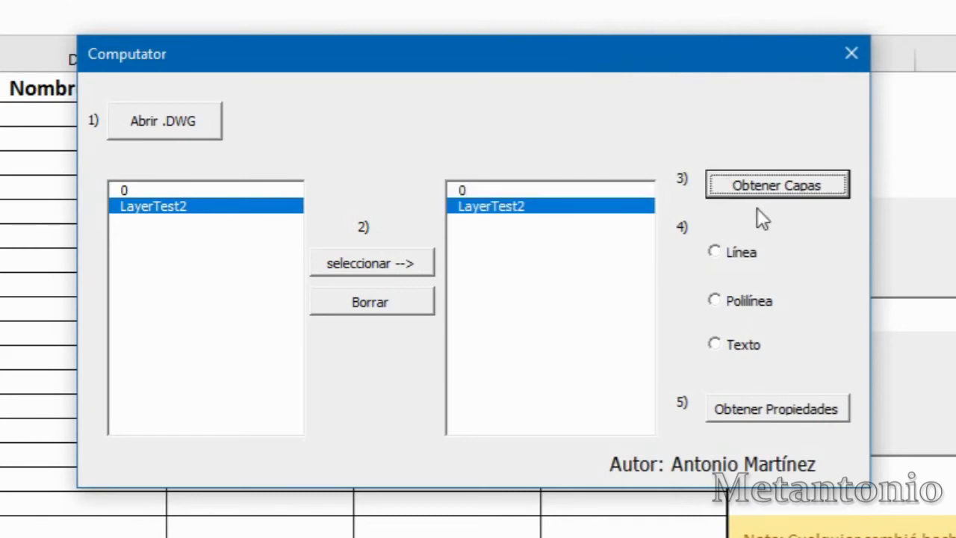
click(720, 306)
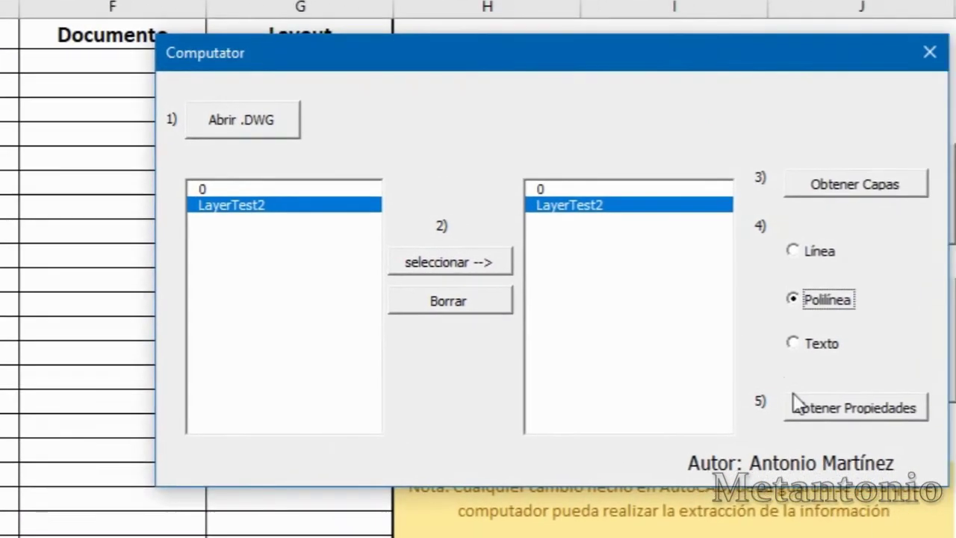
click(819, 364)
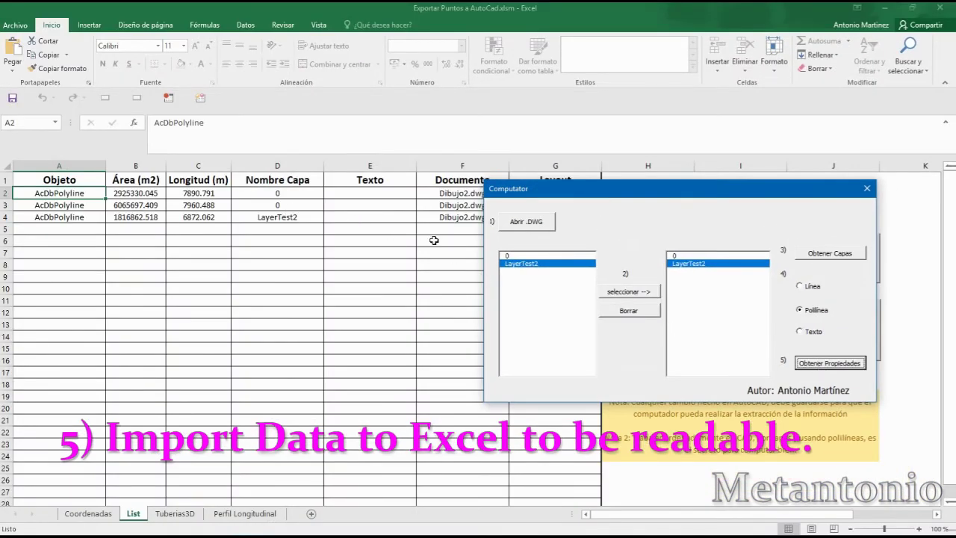
Step: Switch extraction to Línea and add the line's properties as a fourth List row
drag(597, 195, 577, 251)
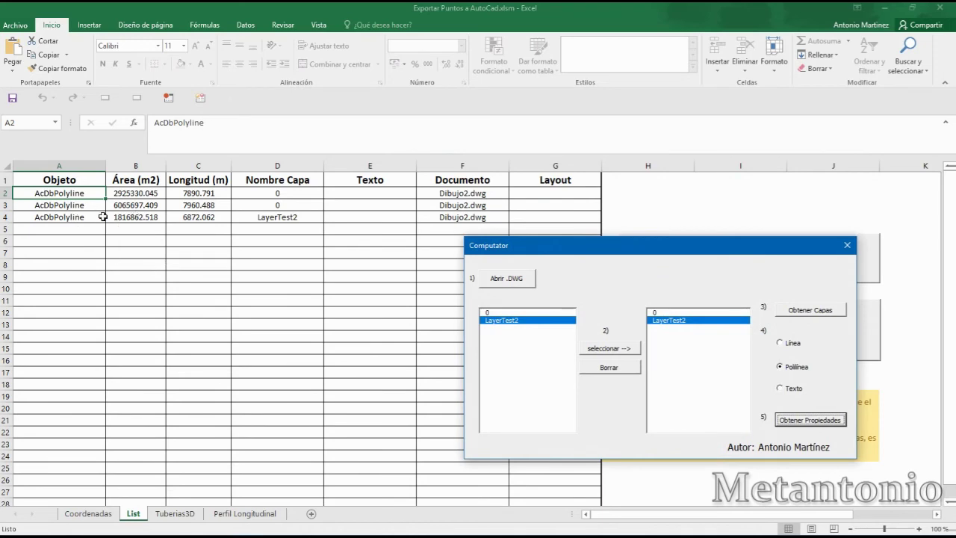
click(788, 344)
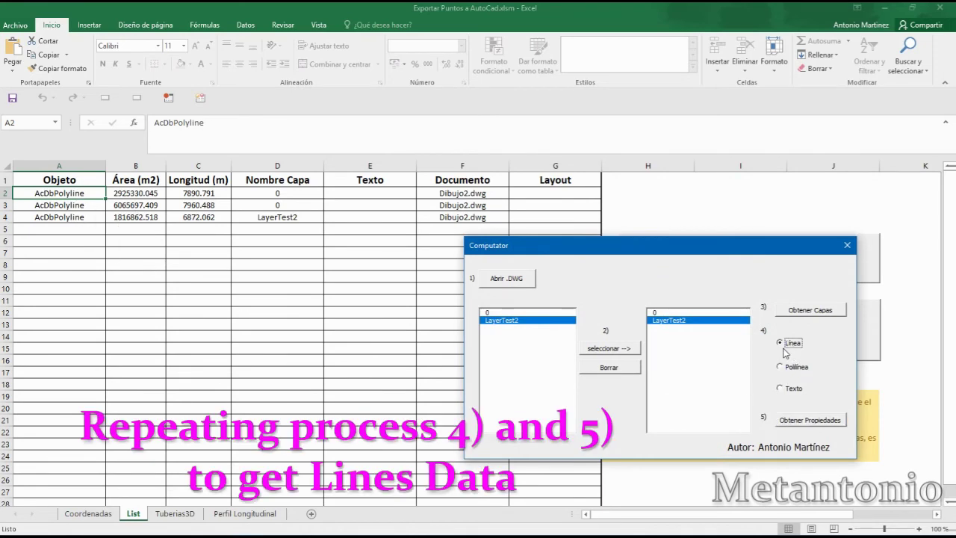
click(800, 423)
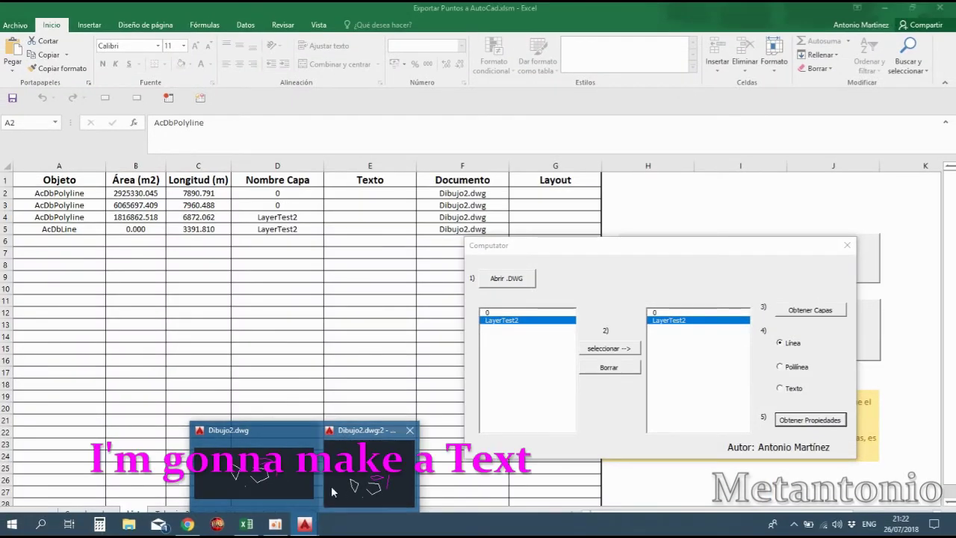
Step: In the Dibujo2 drawing, create a multiline text box reading 'Test Text2'
click(365, 473)
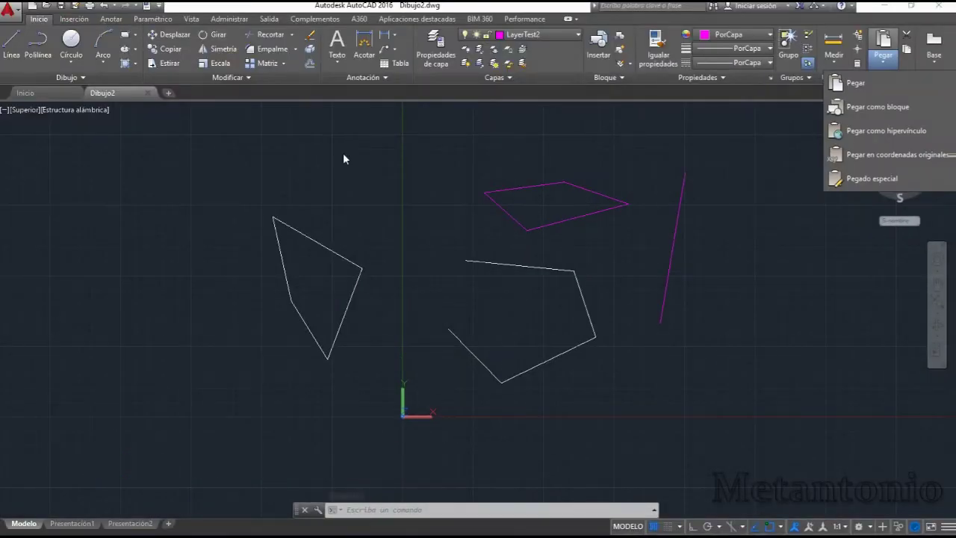
click(337, 41)
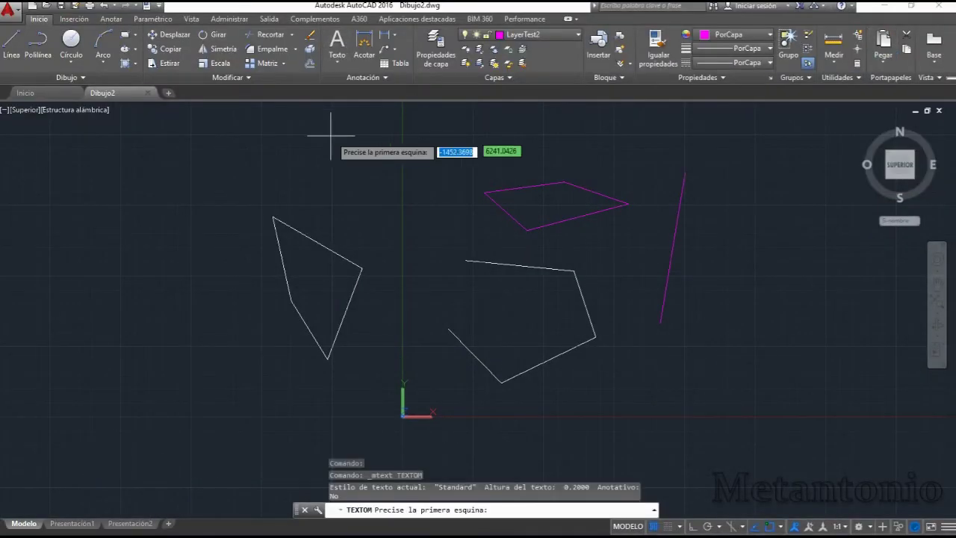
click(327, 138)
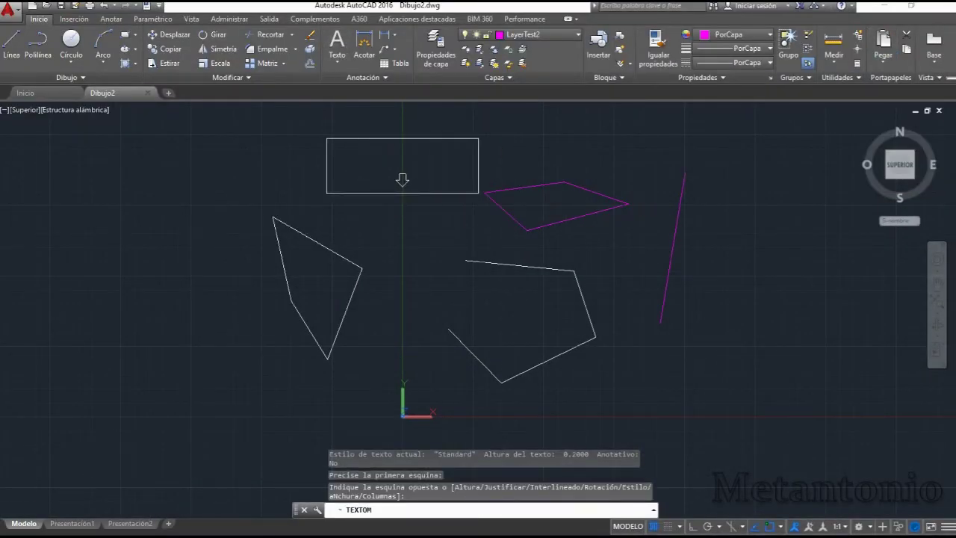
click(478, 192)
text(Test )
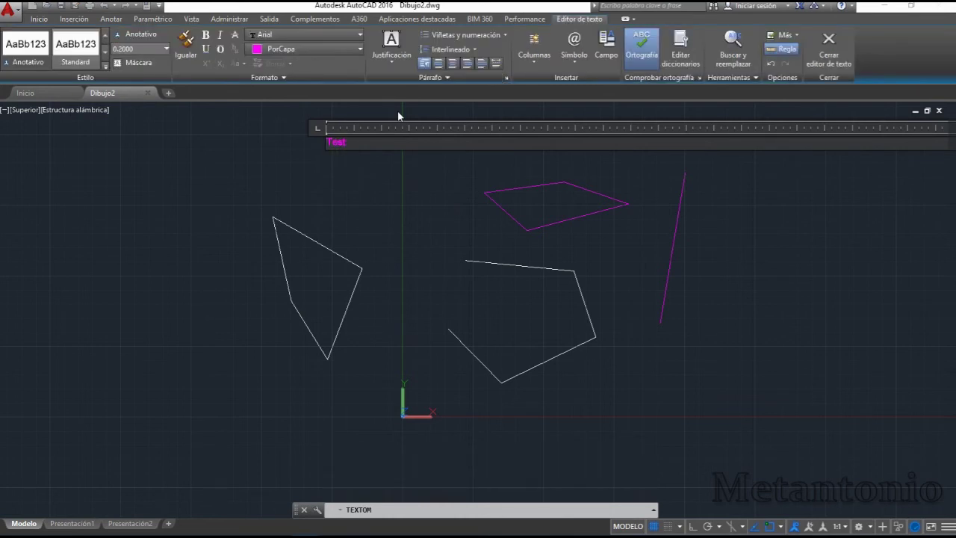
text(Text2)
key(Escape)
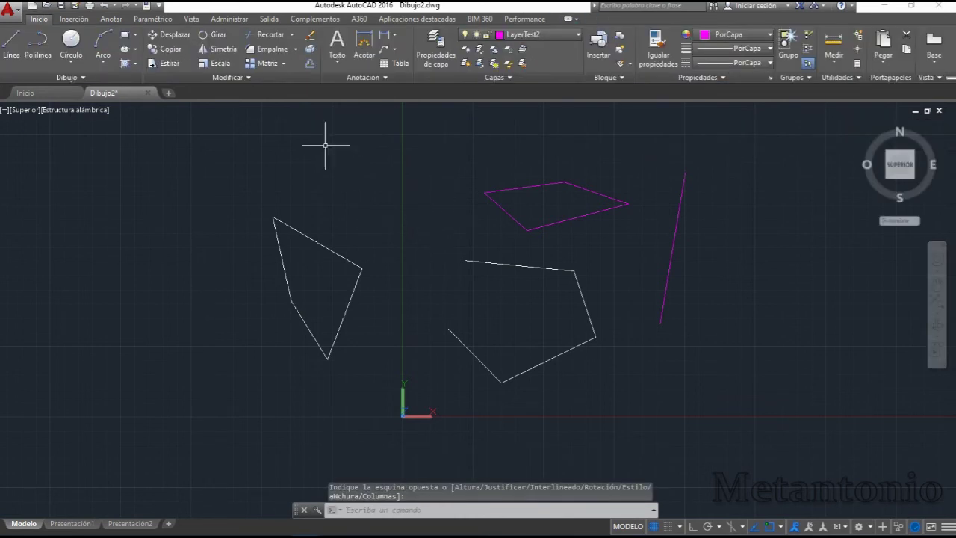
Step: Zoom in on the new text, quick-save the drawing and return to Excel
scroll(487, 239, down, 2)
scroll(379, 164, up, 2)
scroll(310, 128, up, 4)
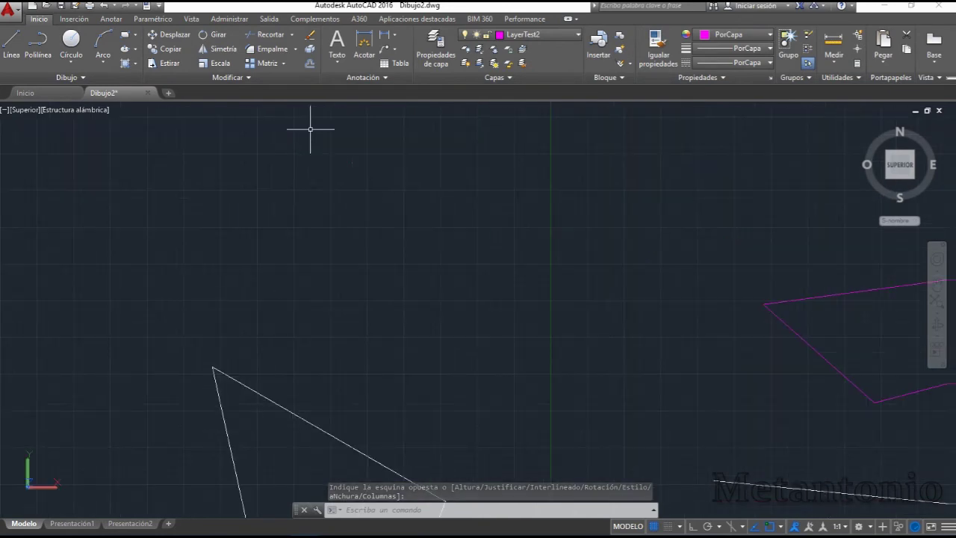
scroll(348, 155, up, 5)
scroll(383, 216, up, 3)
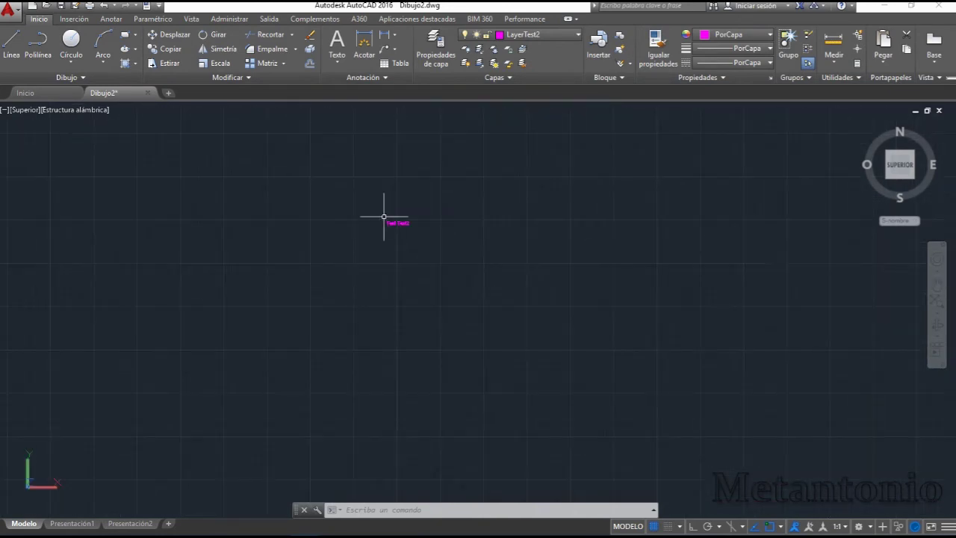
scroll(384, 216, up, 3)
scroll(388, 215, up, 3)
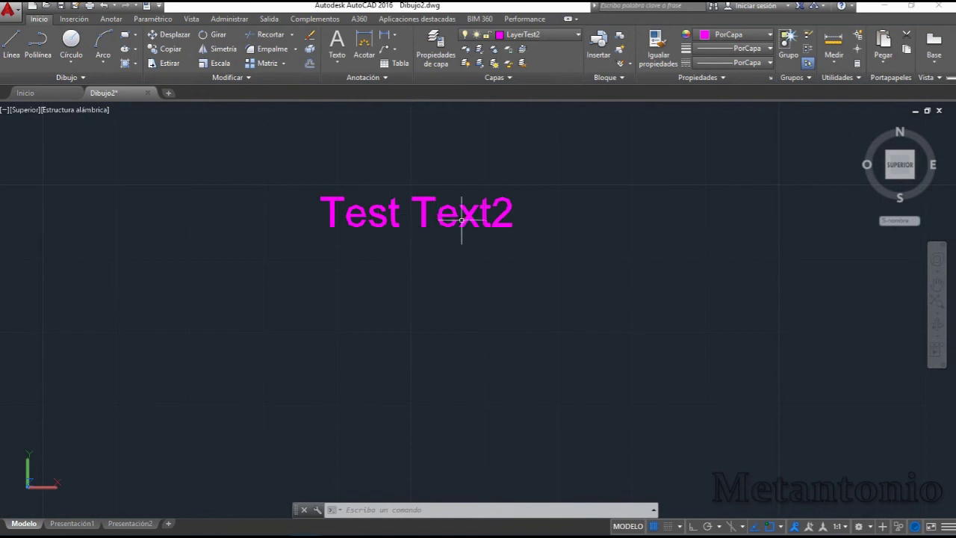
click(59, 6)
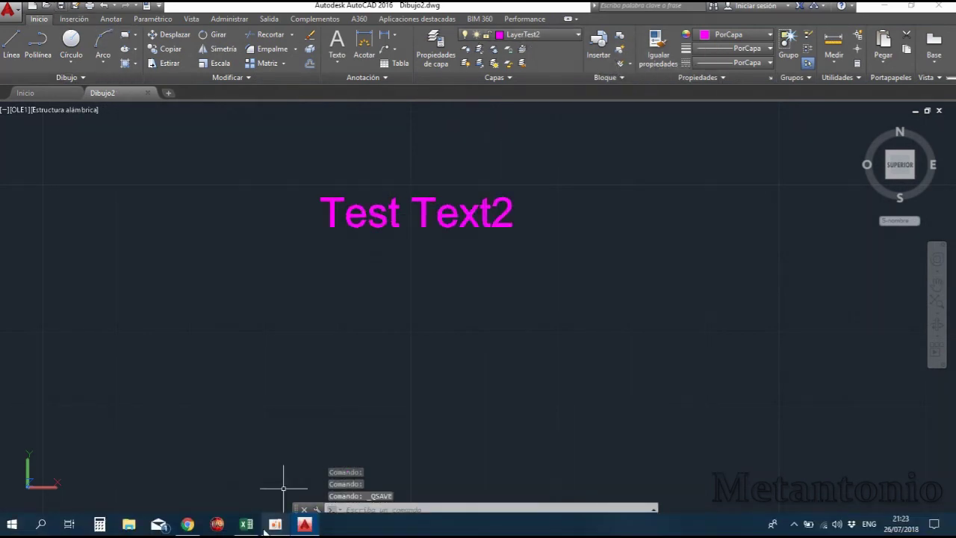
mouse_move(187, 524)
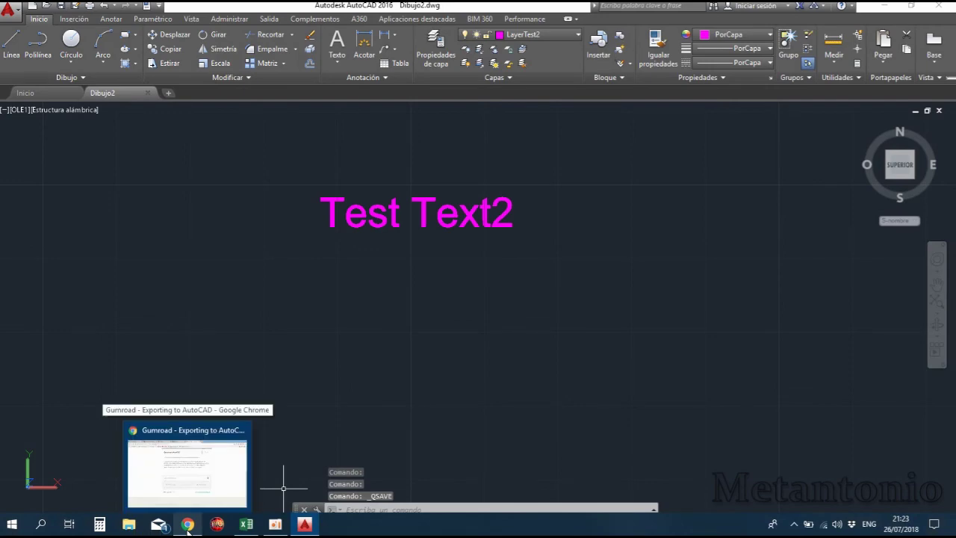
click(245, 524)
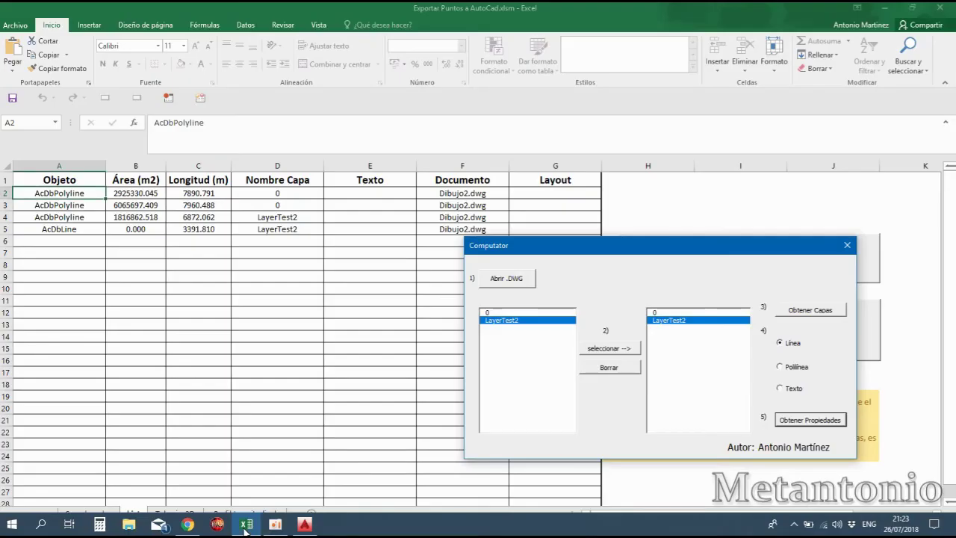
Step: Reload Dibujo2.dwg into the Computator form
click(508, 281)
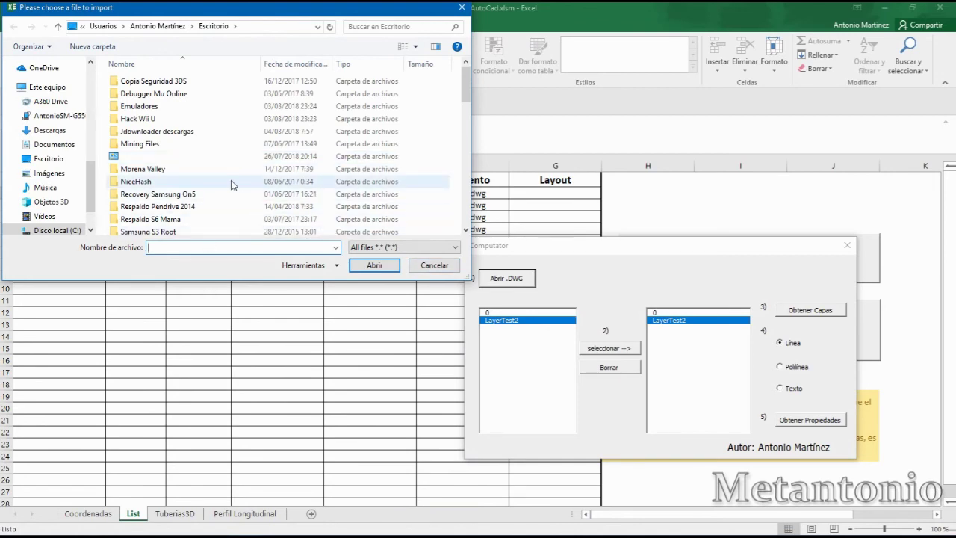
scroll(254, 199, down, 4)
scroll(254, 200, down, 3)
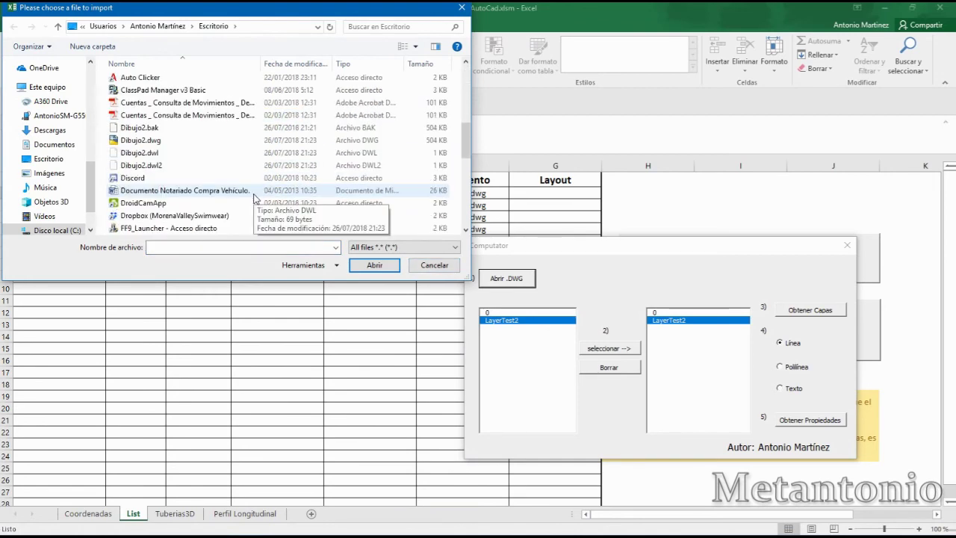
click(159, 140)
click(361, 272)
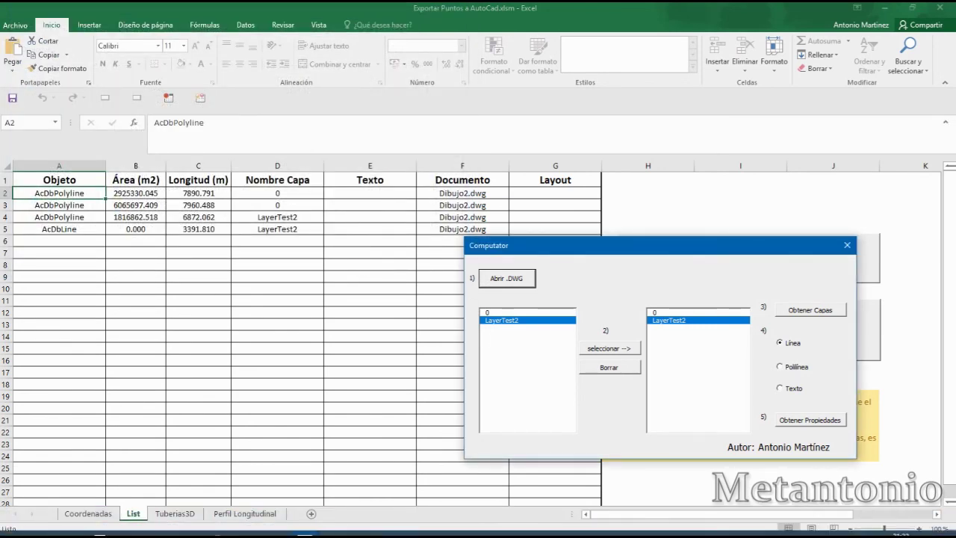
click(302, 525)
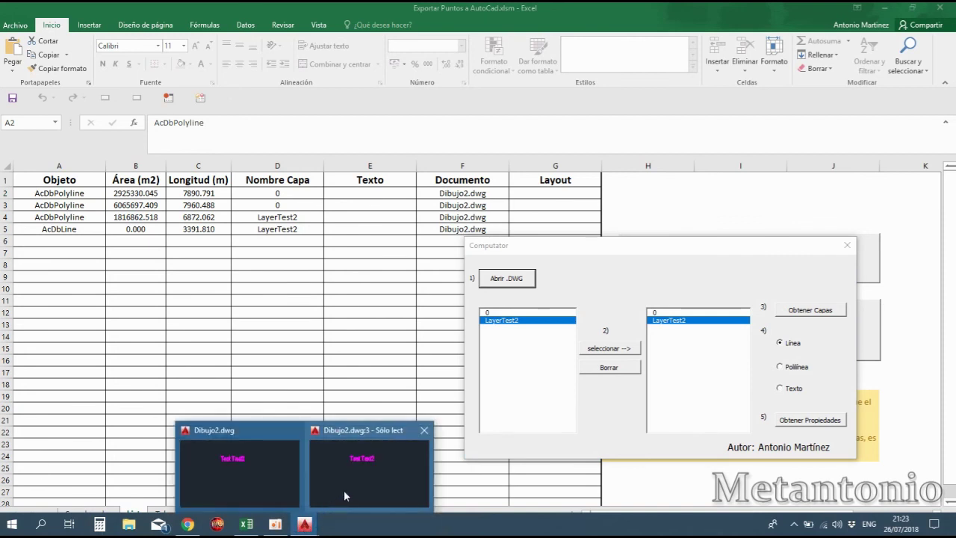
Step: Choose LayerTest2 and Texto, then extract the MText properties into the List sheet
click(246, 525)
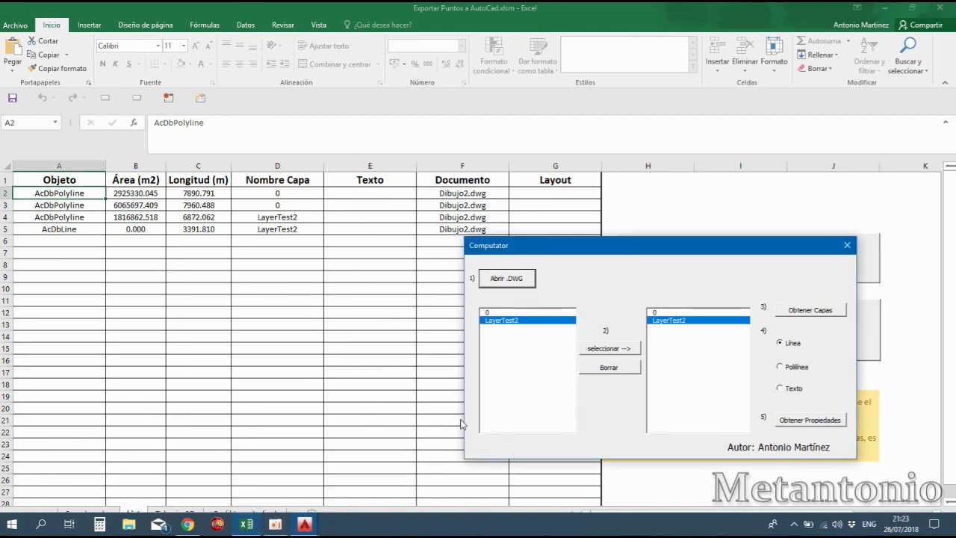
click(611, 349)
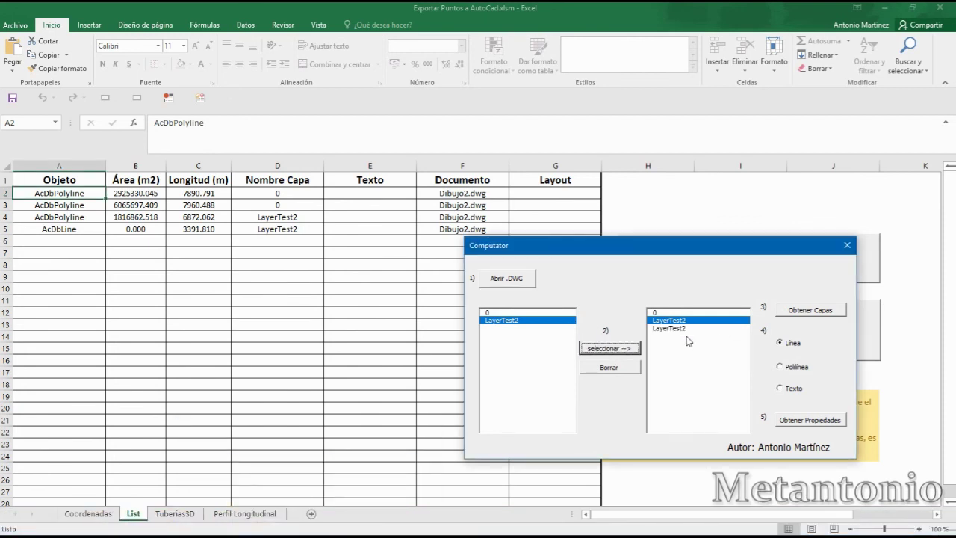
click(785, 314)
click(782, 389)
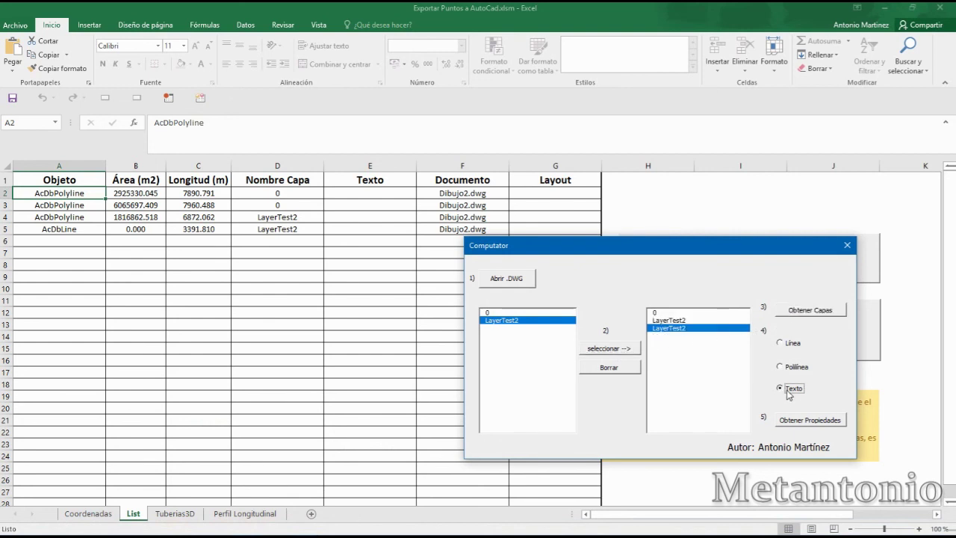
click(788, 421)
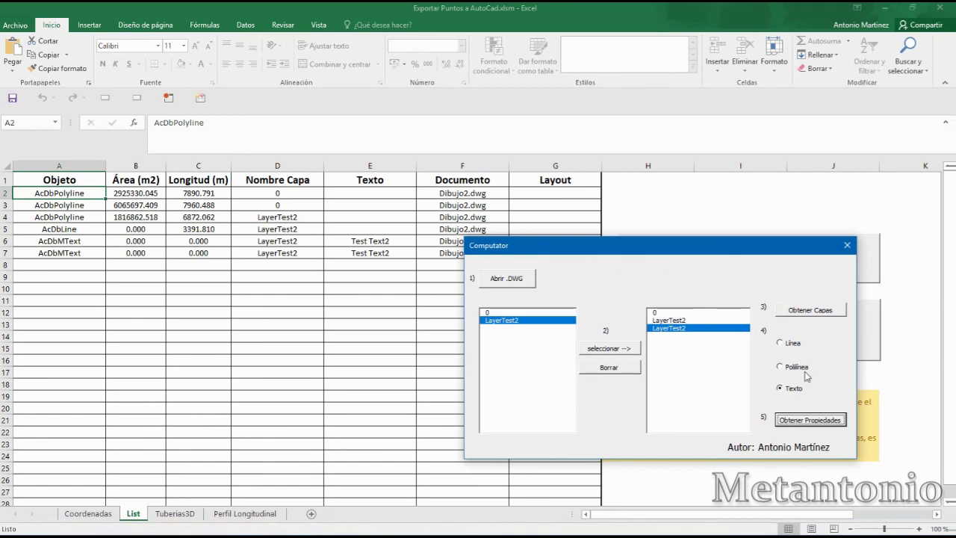
Step: Close Computator, review cells E6, E7, A6, A7, switch to Coordenadas, and close the AutoCAD drawing
click(845, 246)
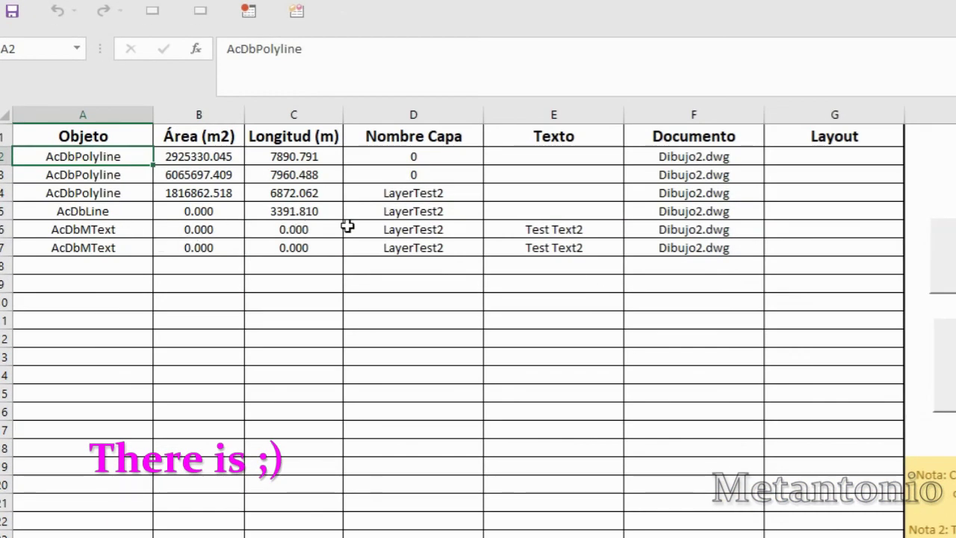
click(553, 231)
click(549, 250)
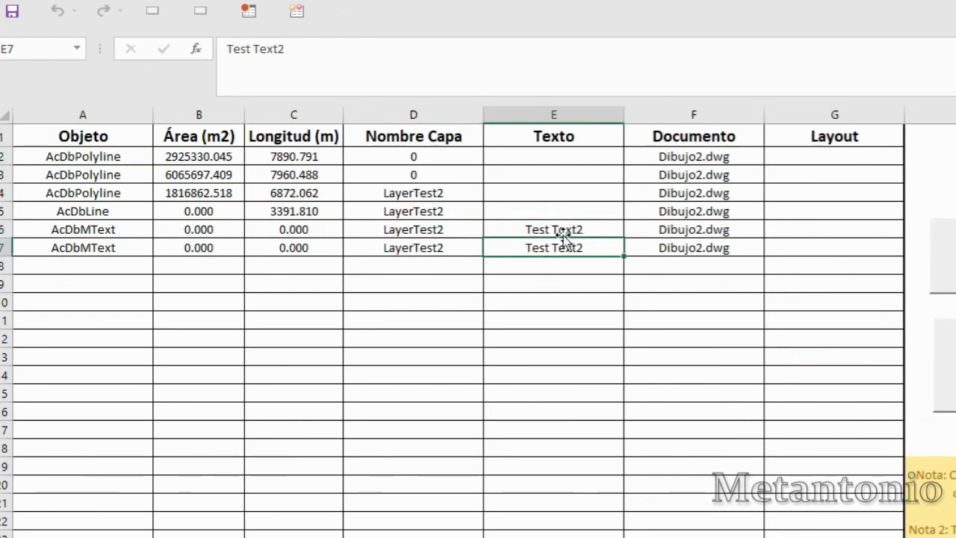
click(109, 234)
click(112, 248)
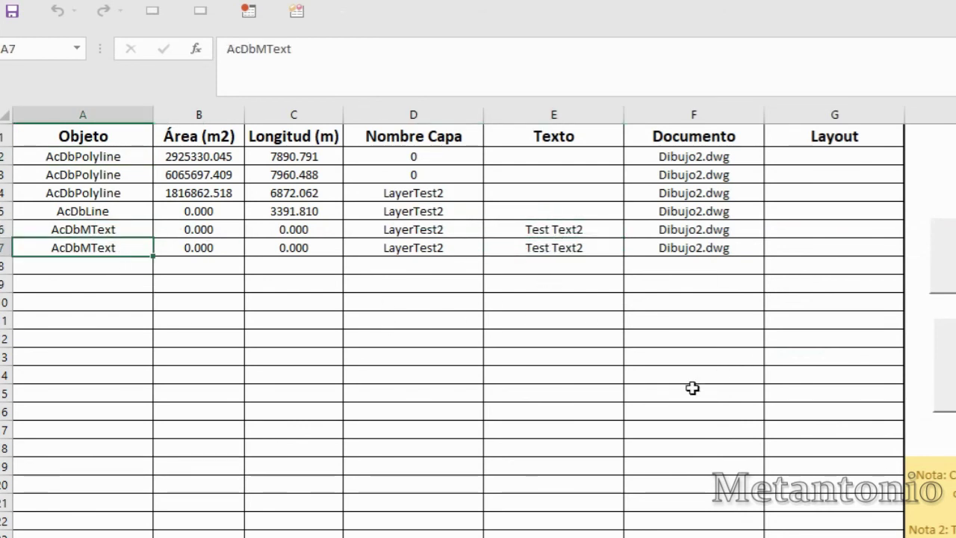
key(ctrl+Page_Up)
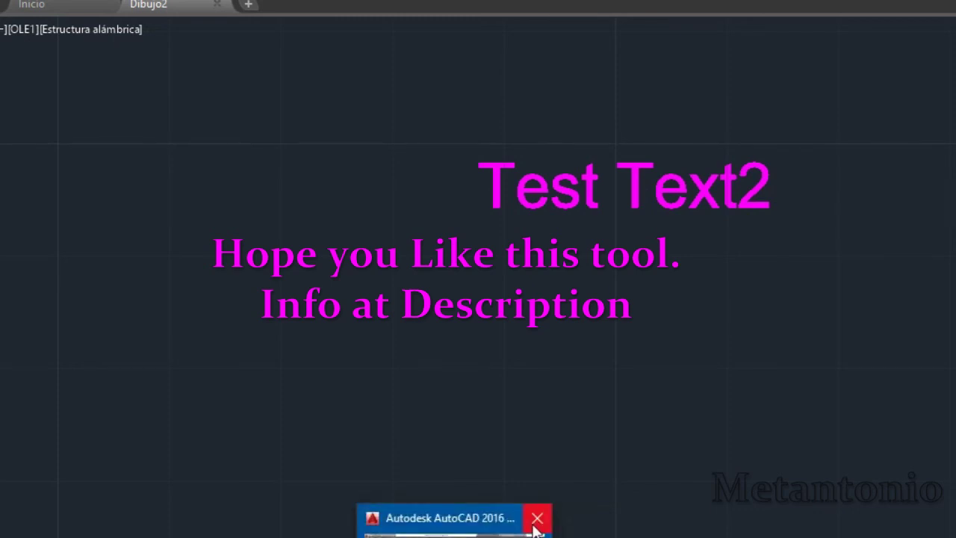
click(536, 518)
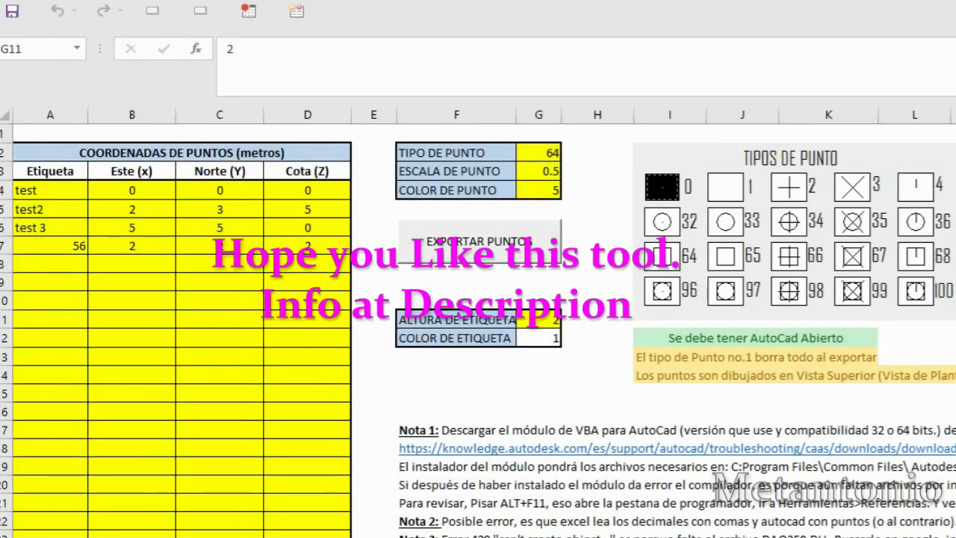